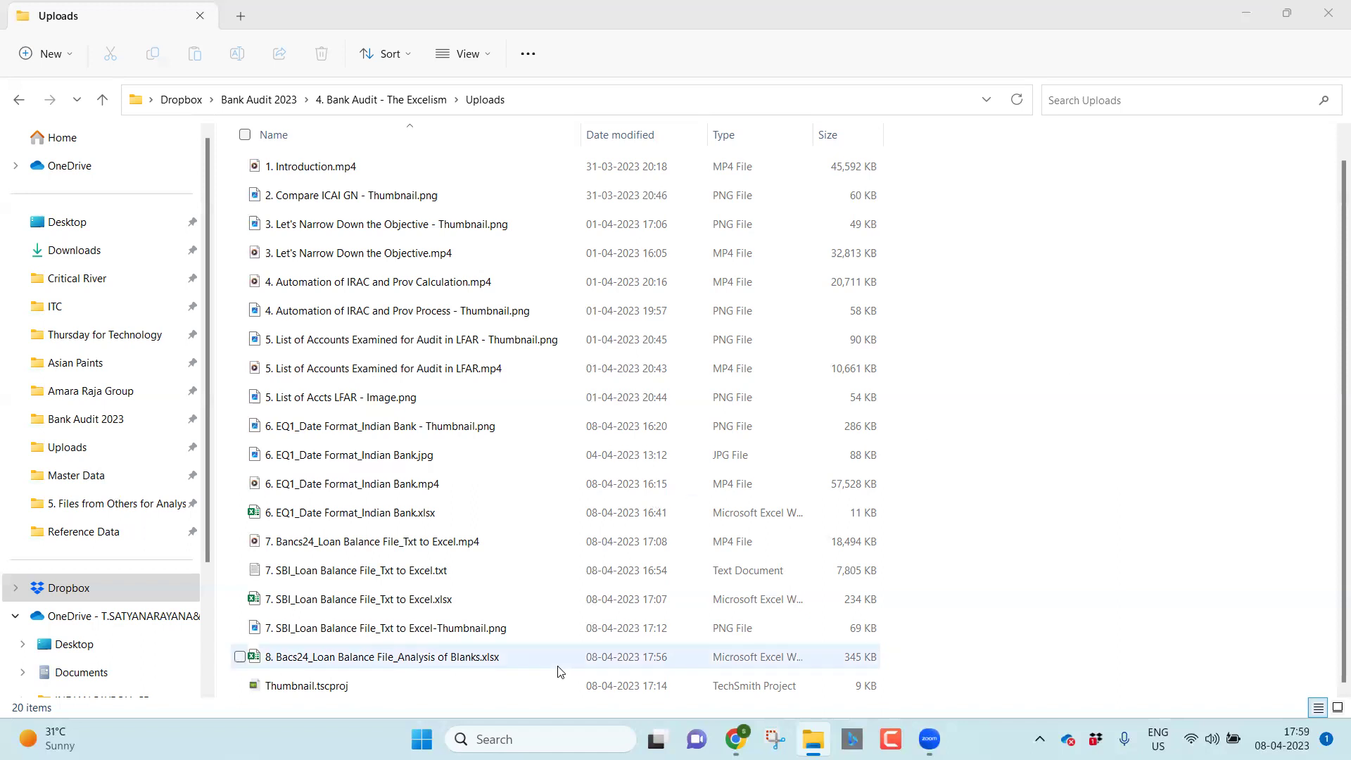
Step: Open the workbook "8. Bacs24_Loan Balance File_Analysis of Blanks.xlsx" and go to the Customer No header in row 1
{"action": "double_click", "coordinate": [525, 654]}
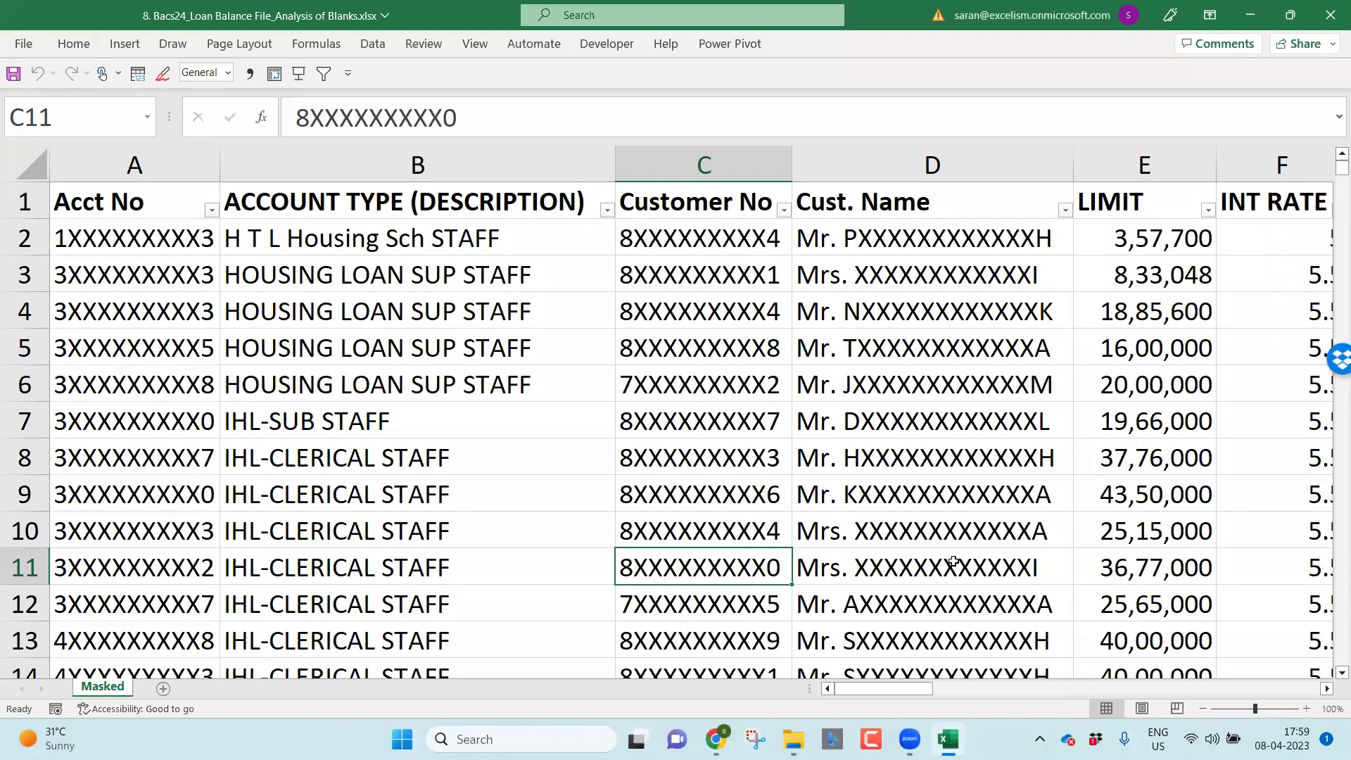
{"action": "key", "text": "ctrl+Up"}
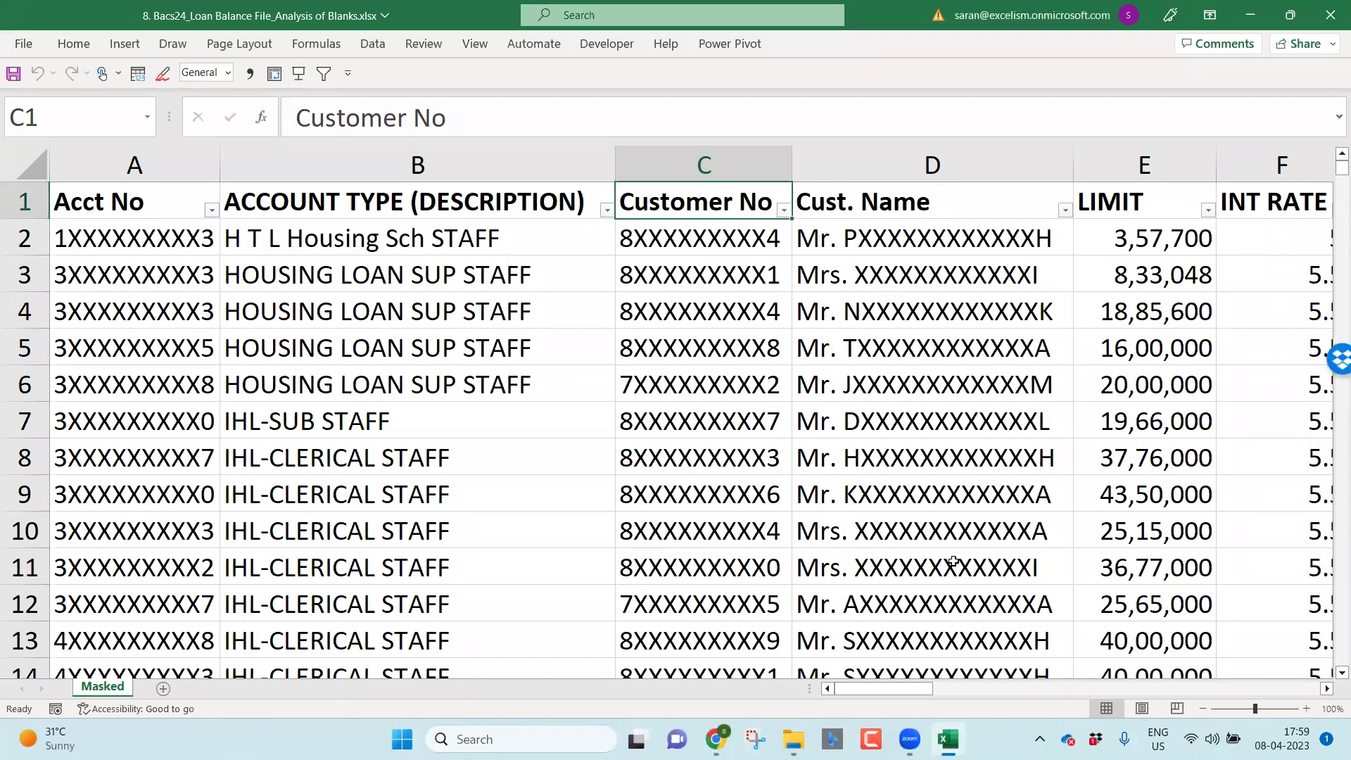
{"action": "key", "text": "ctrl+Left"}
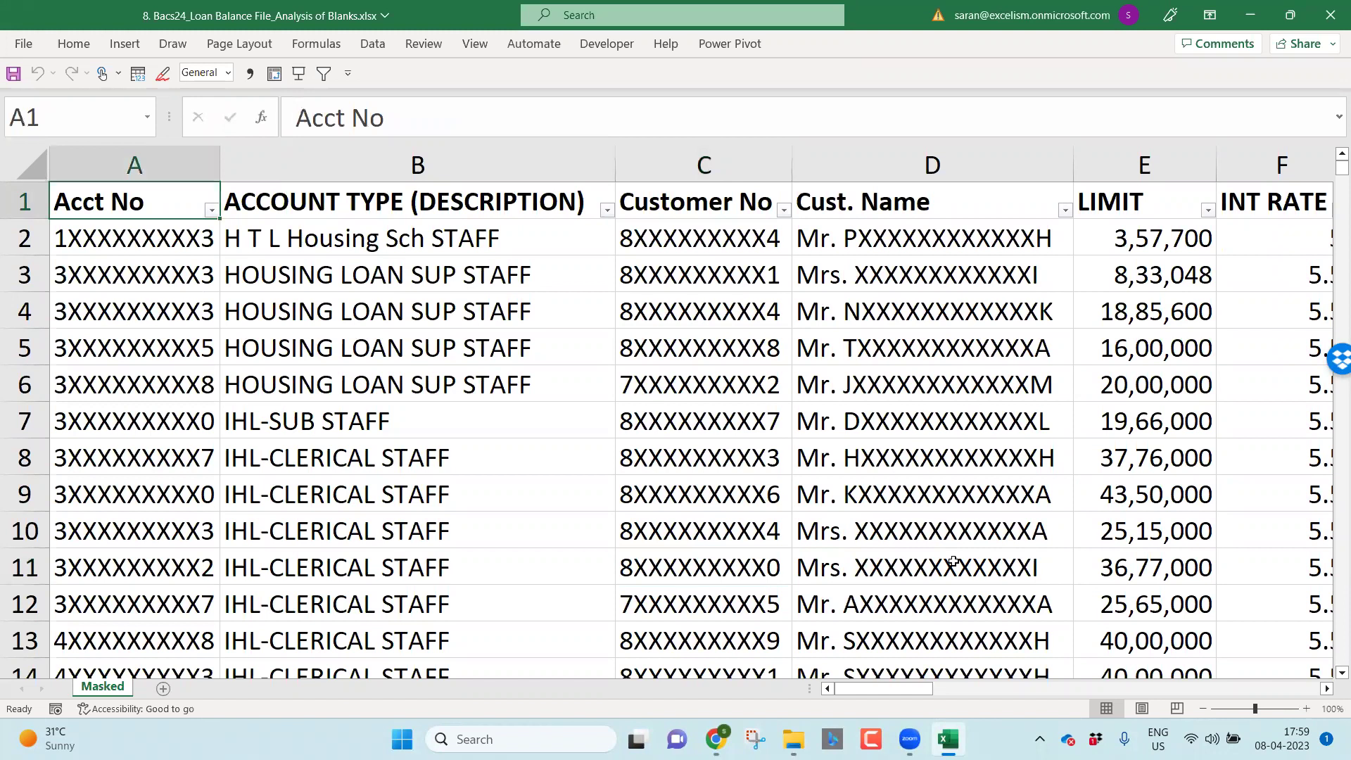
{"action": "key", "text": "Right"}
{"action": "key", "text": "Right"}
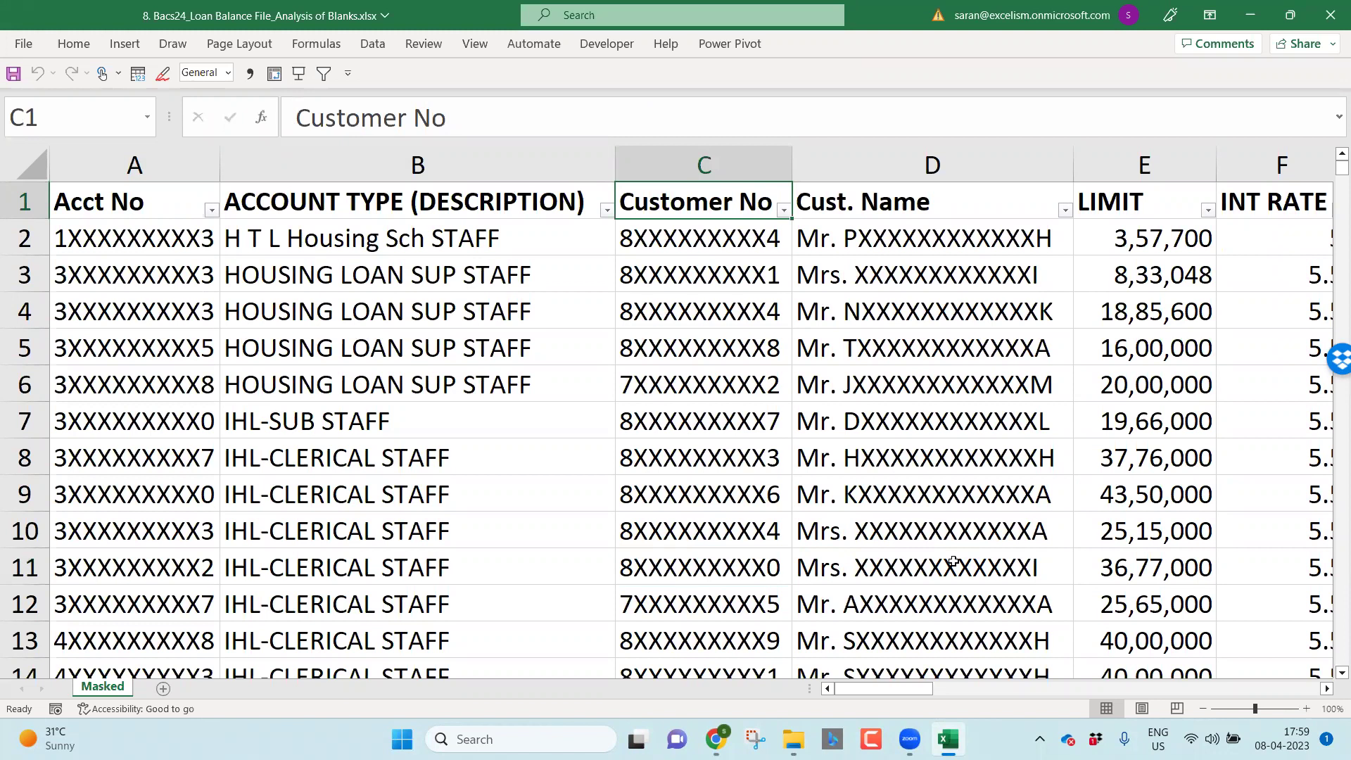
Step: Insert three blank rows above the header row of the loan data
{"action": "key", "text": "shift+space"}
{"action": "key", "text": "ctrl+shift+plus"}
{"action": "key", "text": "ctrl+shift+plus"}
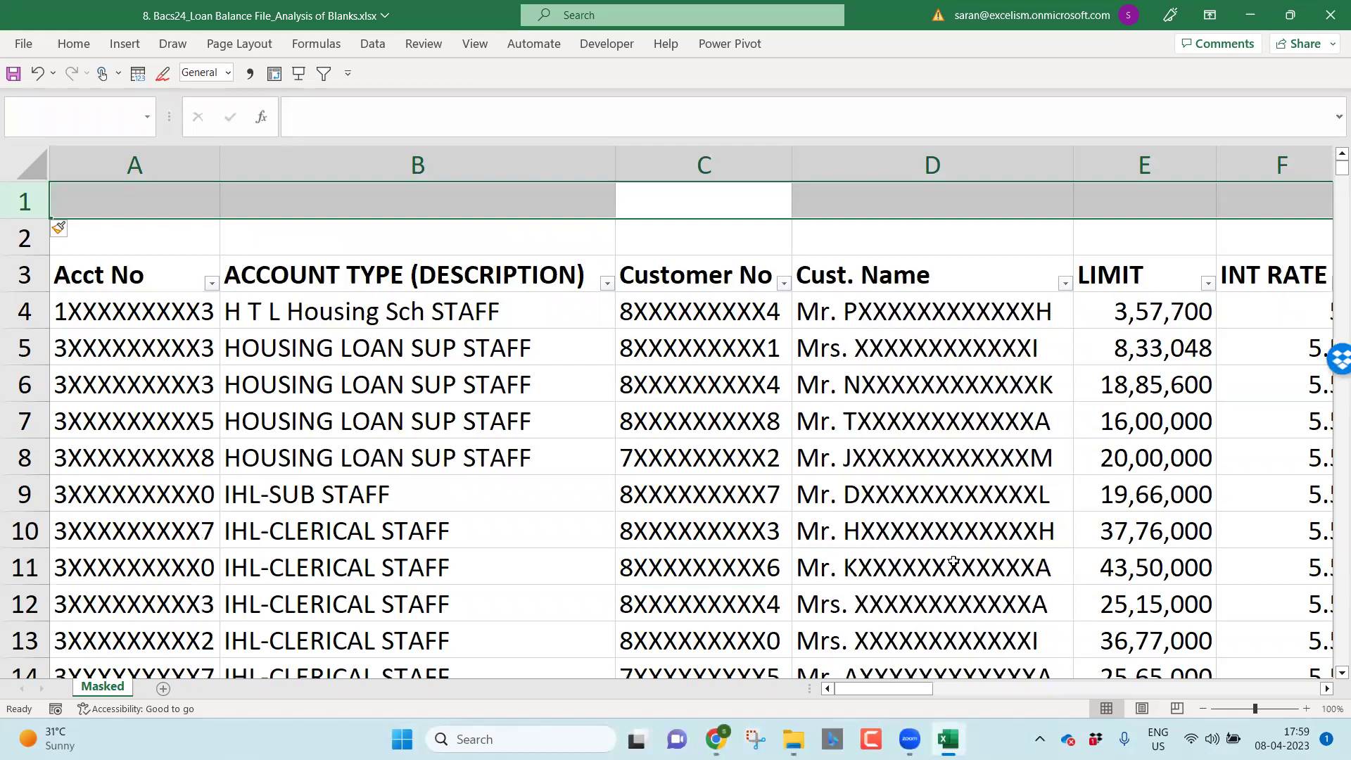
{"action": "key", "text": "shift+space"}
{"action": "type", "text": "+"}
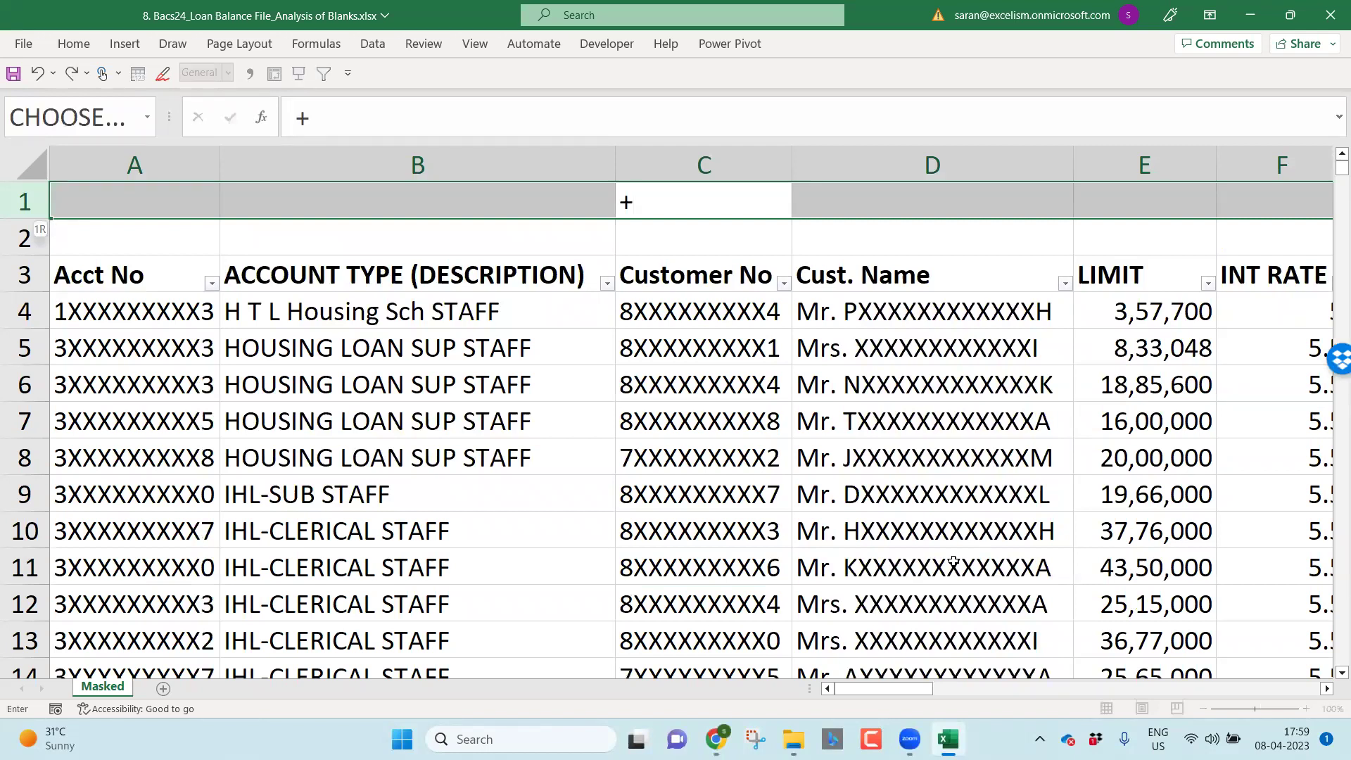
{"action": "key", "text": "Escape"}
{"action": "key", "text": "ctrl+shift+plus"}
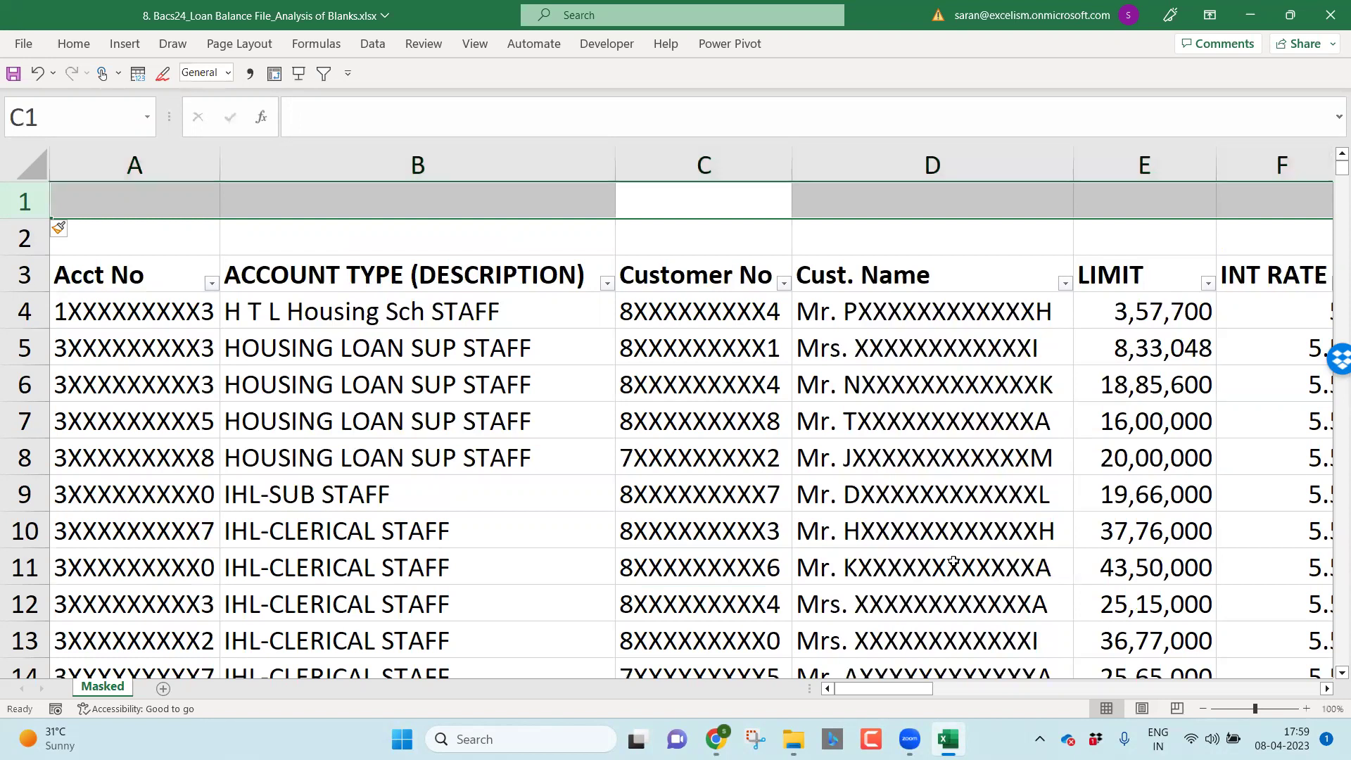
Step: Enter =ROWS(A5:A1030) in cell A1 to count the data rows under Acct No
{"action": "type", "text": "="}
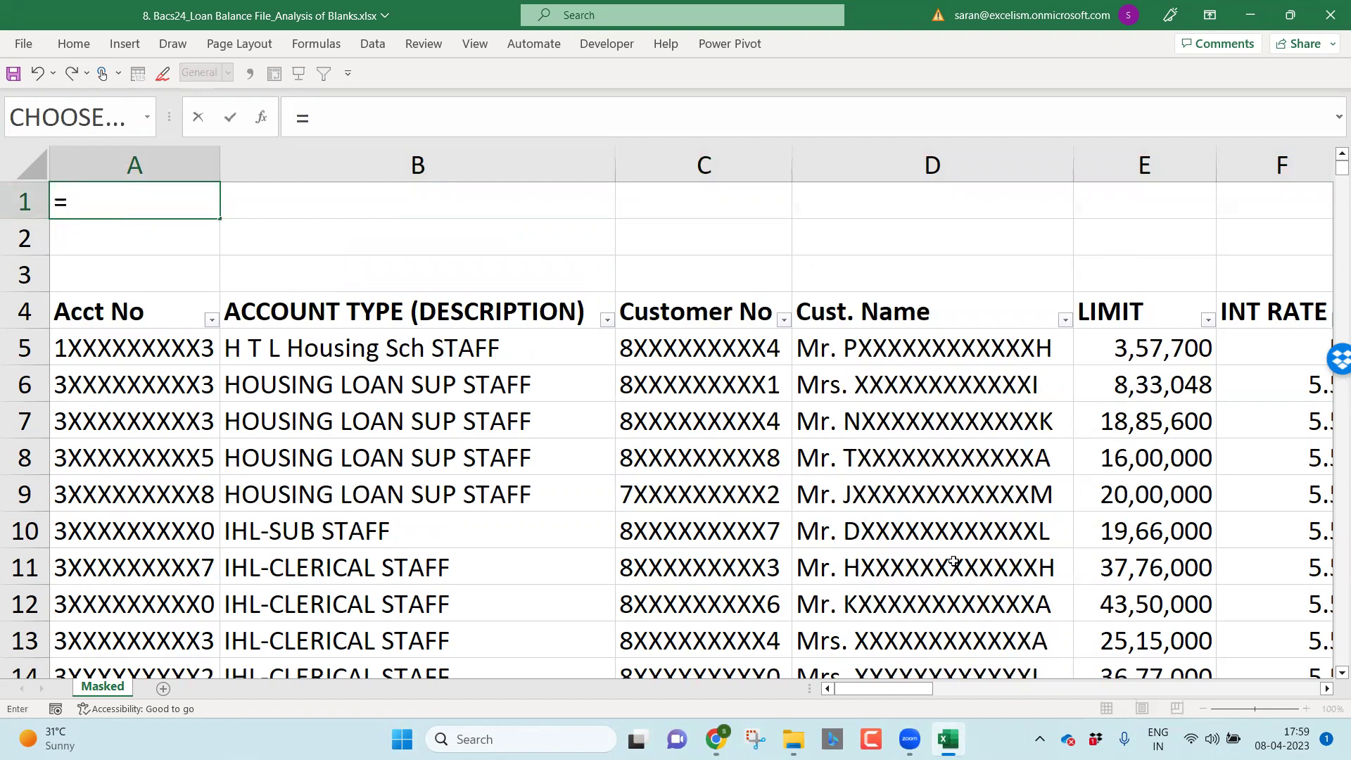
{"action": "left_click", "coordinate": [135, 202]}
{"action": "type", "text": "rows"}
{"action": "key", "text": "Tab"}
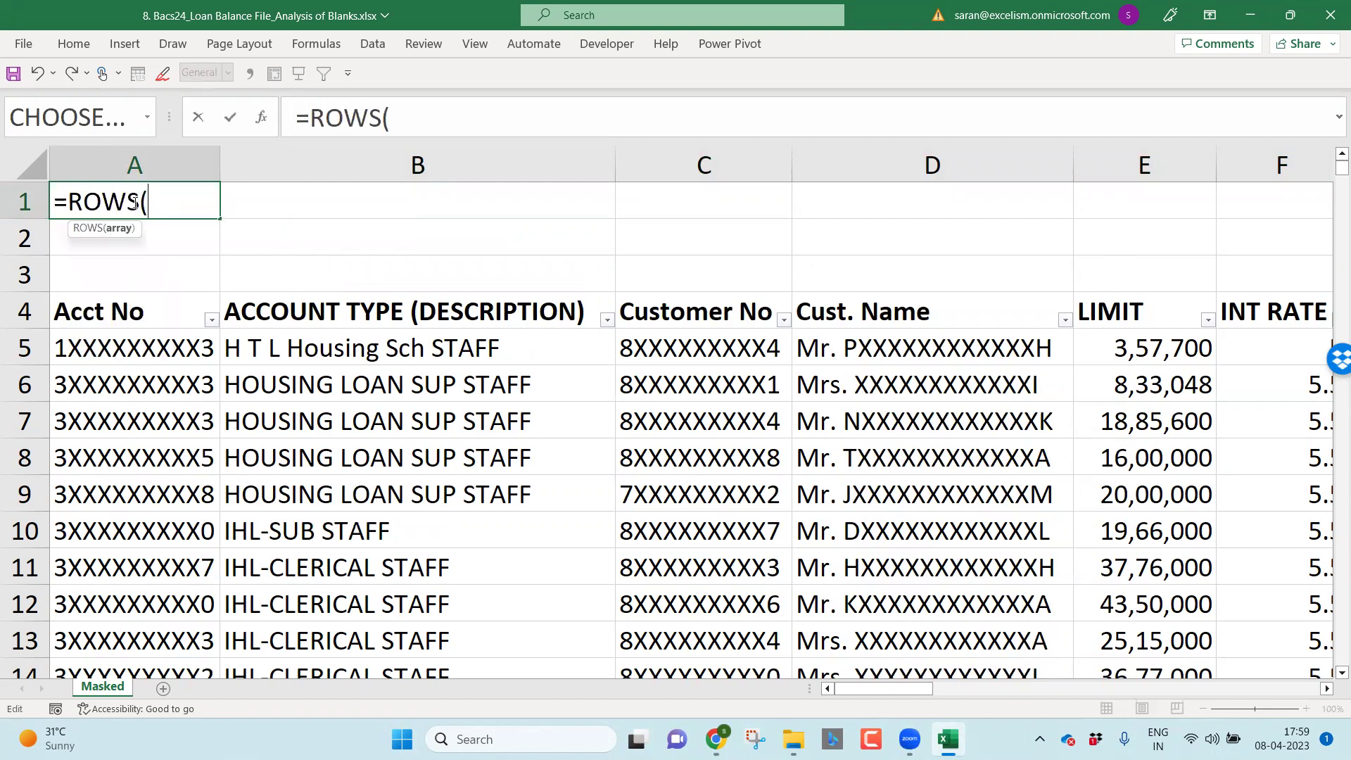
{"action": "left_click", "coordinate": [156, 342]}
{"action": "key", "text": "ctrl+shift+Down"}
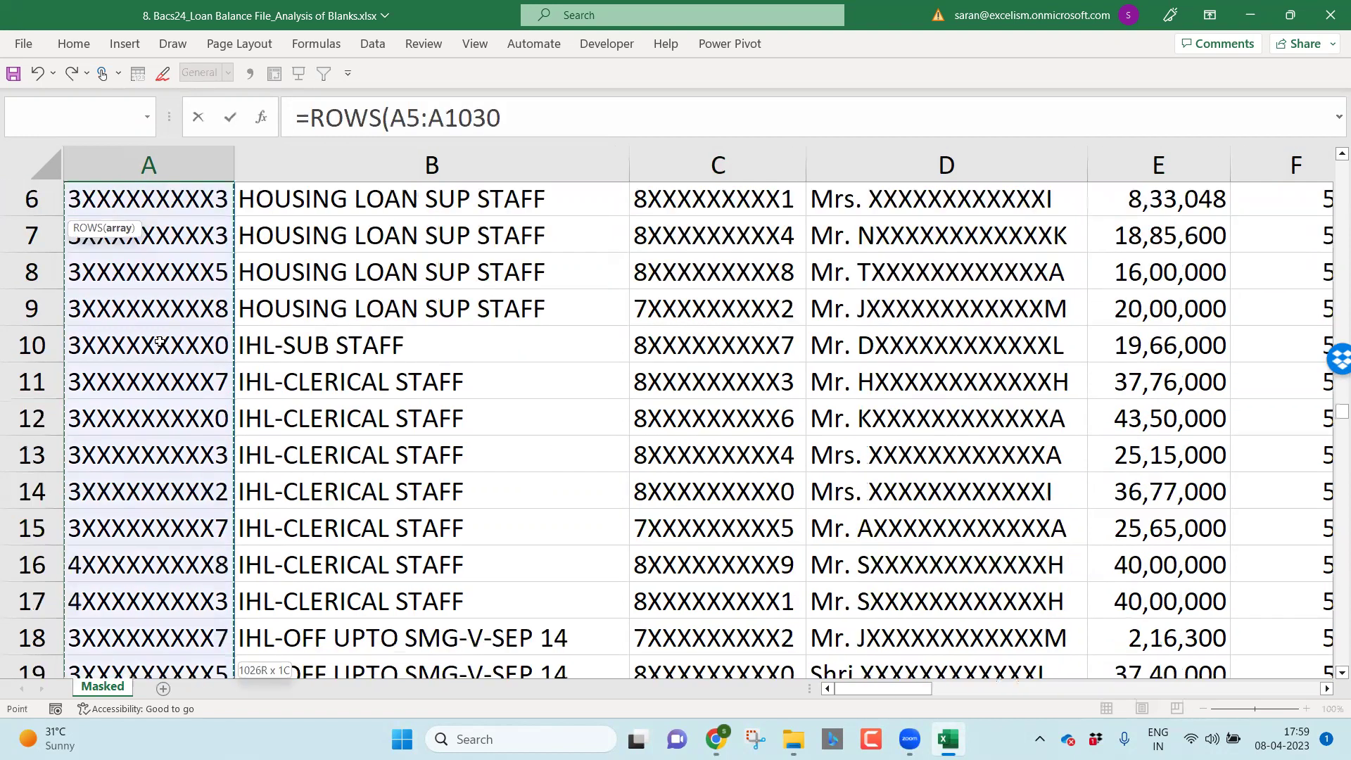
{"action": "key", "text": "Return"}
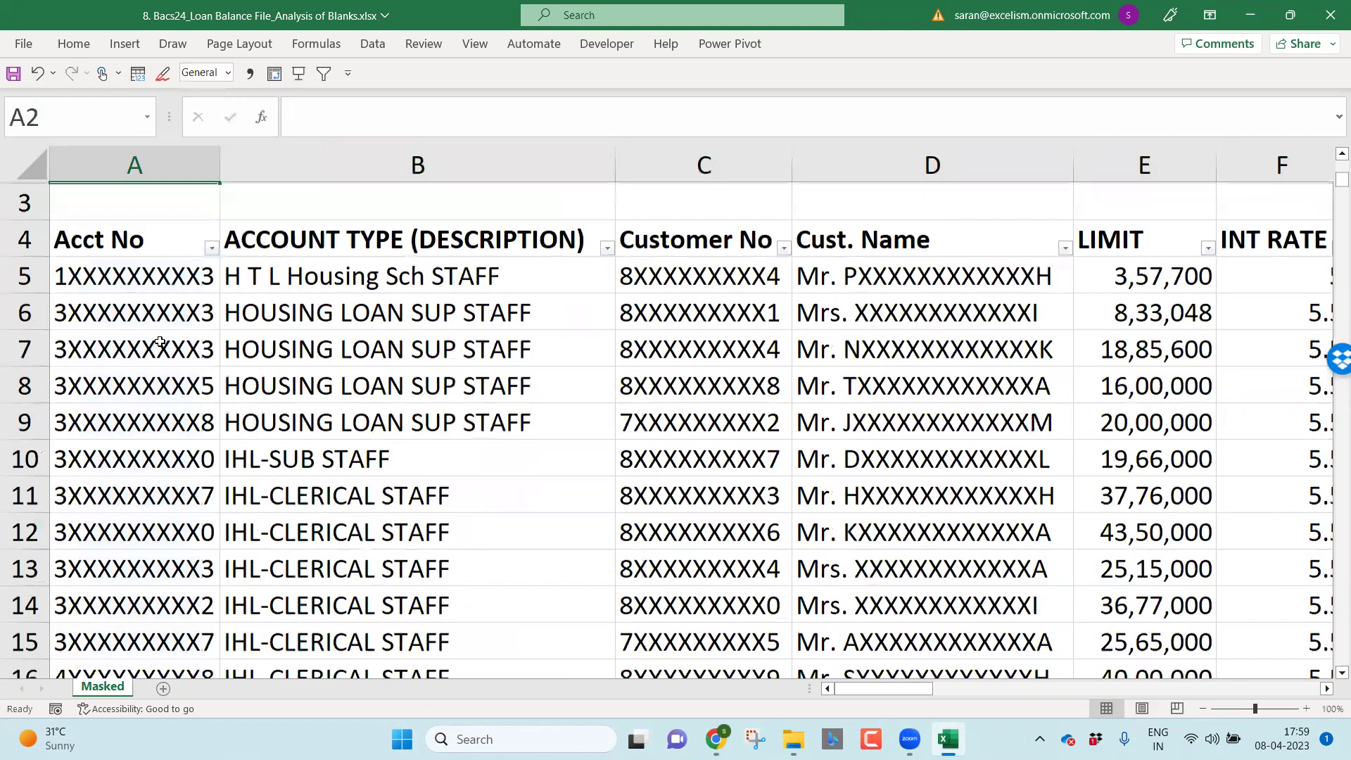
Step: Copy the ROWS formula from A1 across row 1 to every data column through AF
{"action": "key", "text": "Up"}
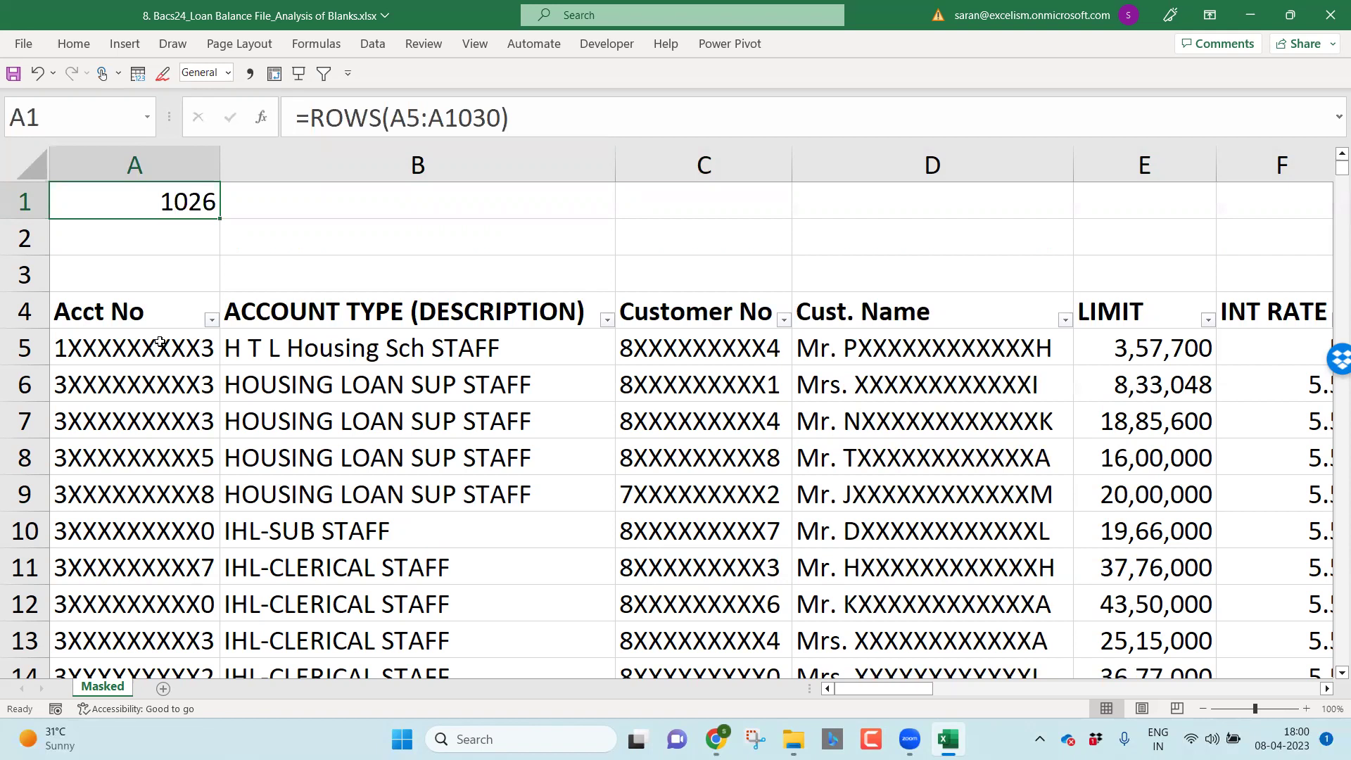
{"action": "key", "text": "ctrl+c"}
{"action": "key", "text": "Down"}
{"action": "key", "text": "Down"}
{"action": "key", "text": "Down"}
{"action": "key", "text": "ctrl+Right"}
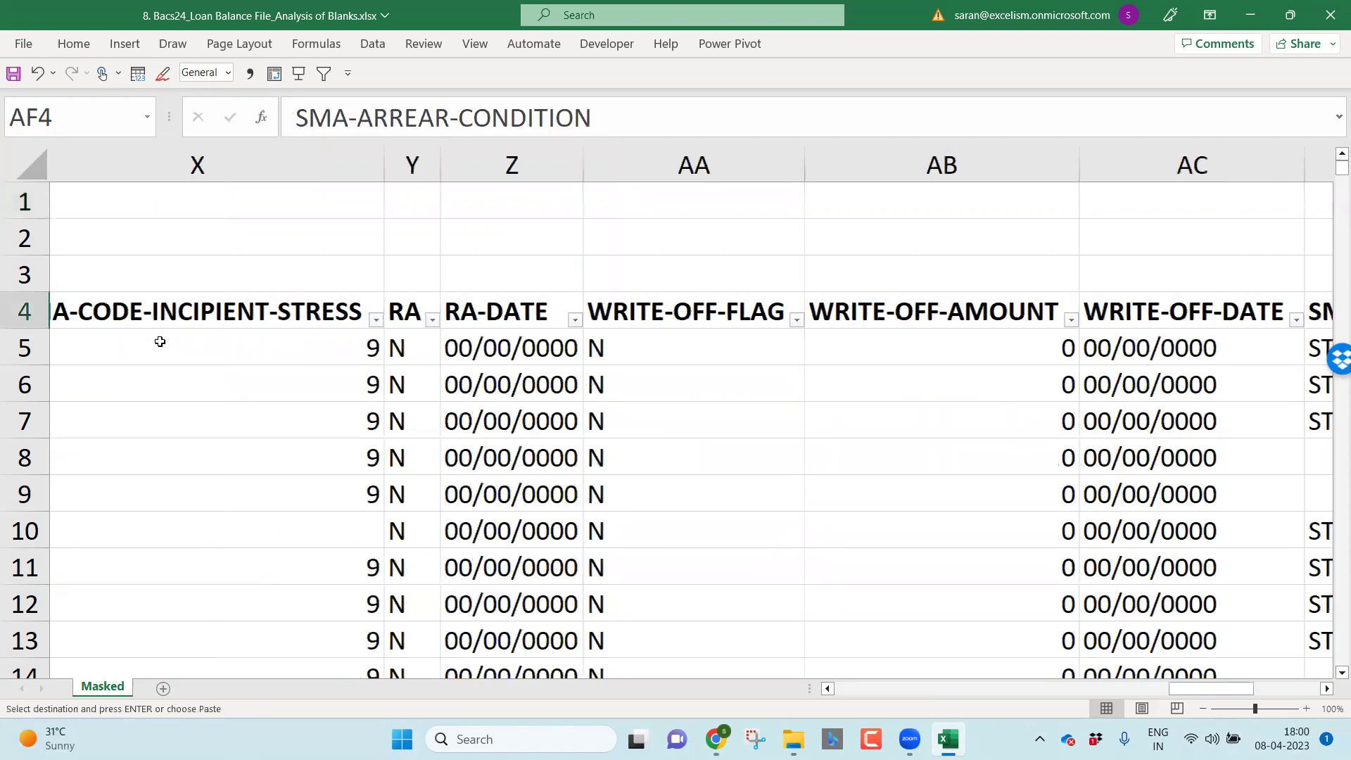
{"action": "key", "text": "Up"}
{"action": "key", "text": "Up"}
{"action": "key", "text": "Up"}
{"action": "key", "text": "ctrl+shift+Left"}
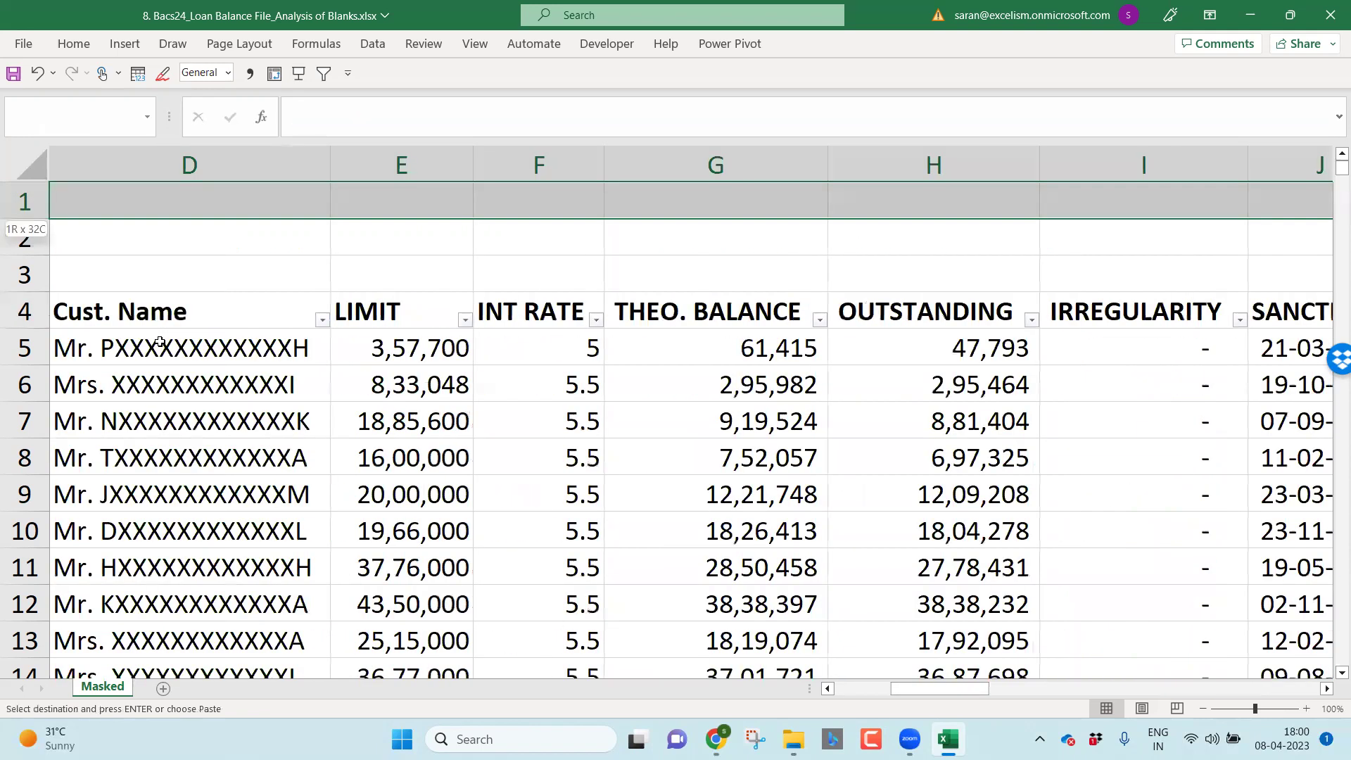
{"action": "key", "text": "ctrl+v"}
{"action": "key", "text": "ctrl+Home"}
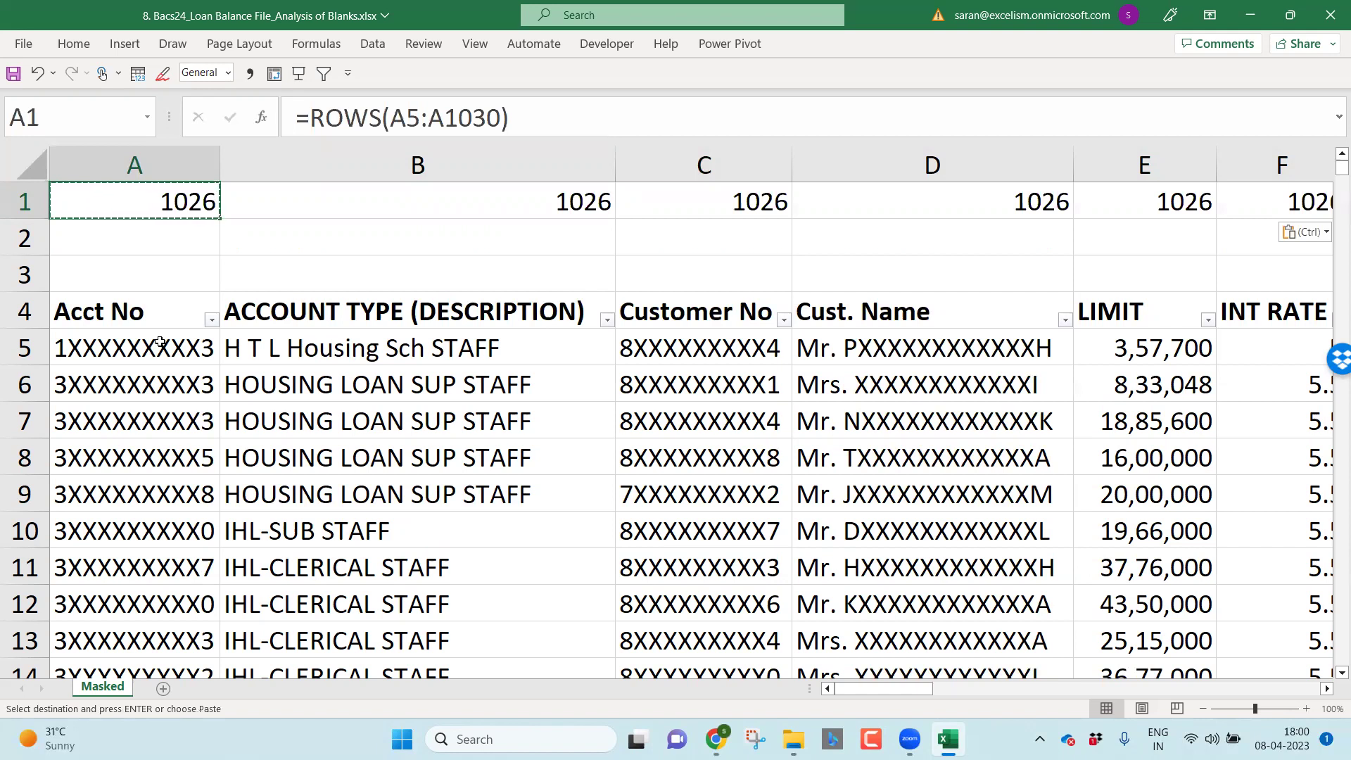
{"action": "key", "text": "Escape"}
Step: Enter =COUNTBLANK(A5:A1030) in cell A2 to count the empty cells under Acct No
{"action": "key", "text": "Down"}
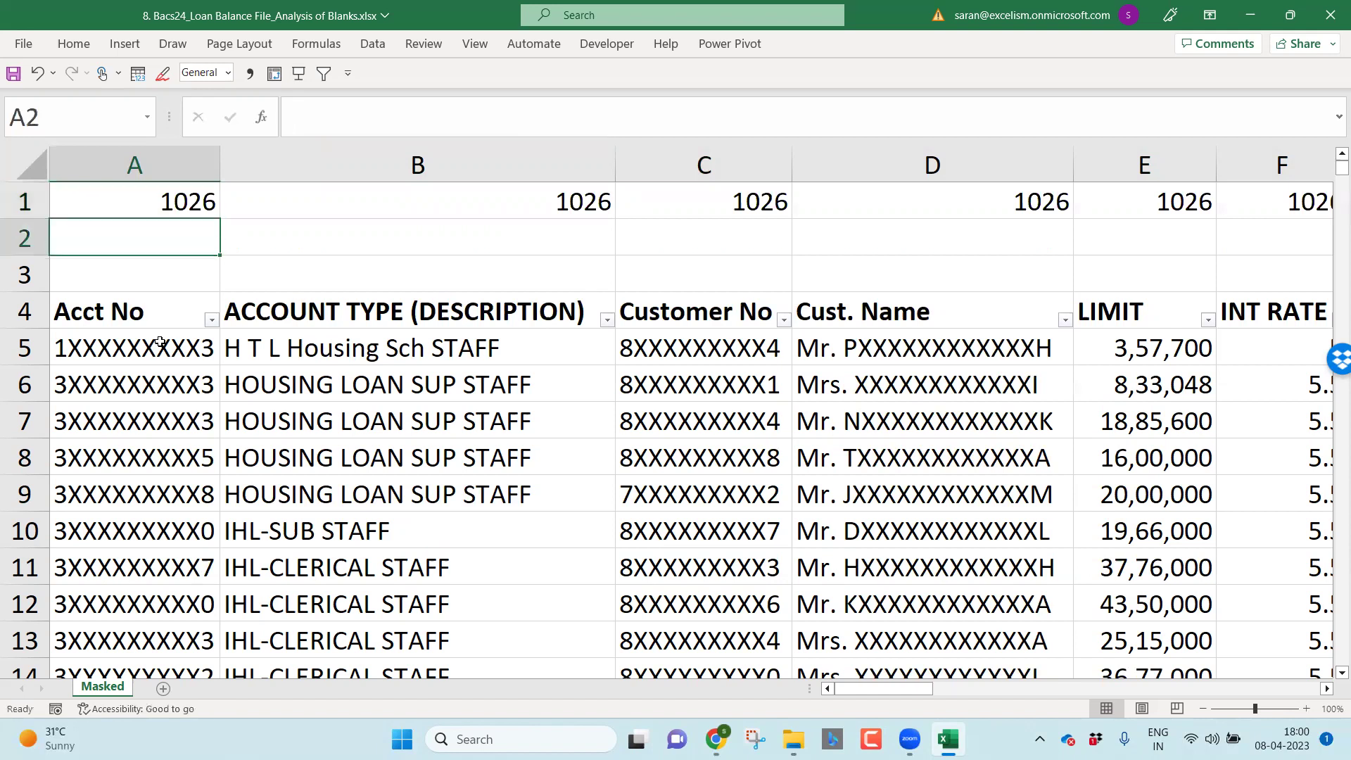
{"action": "type", "text": "=c"}
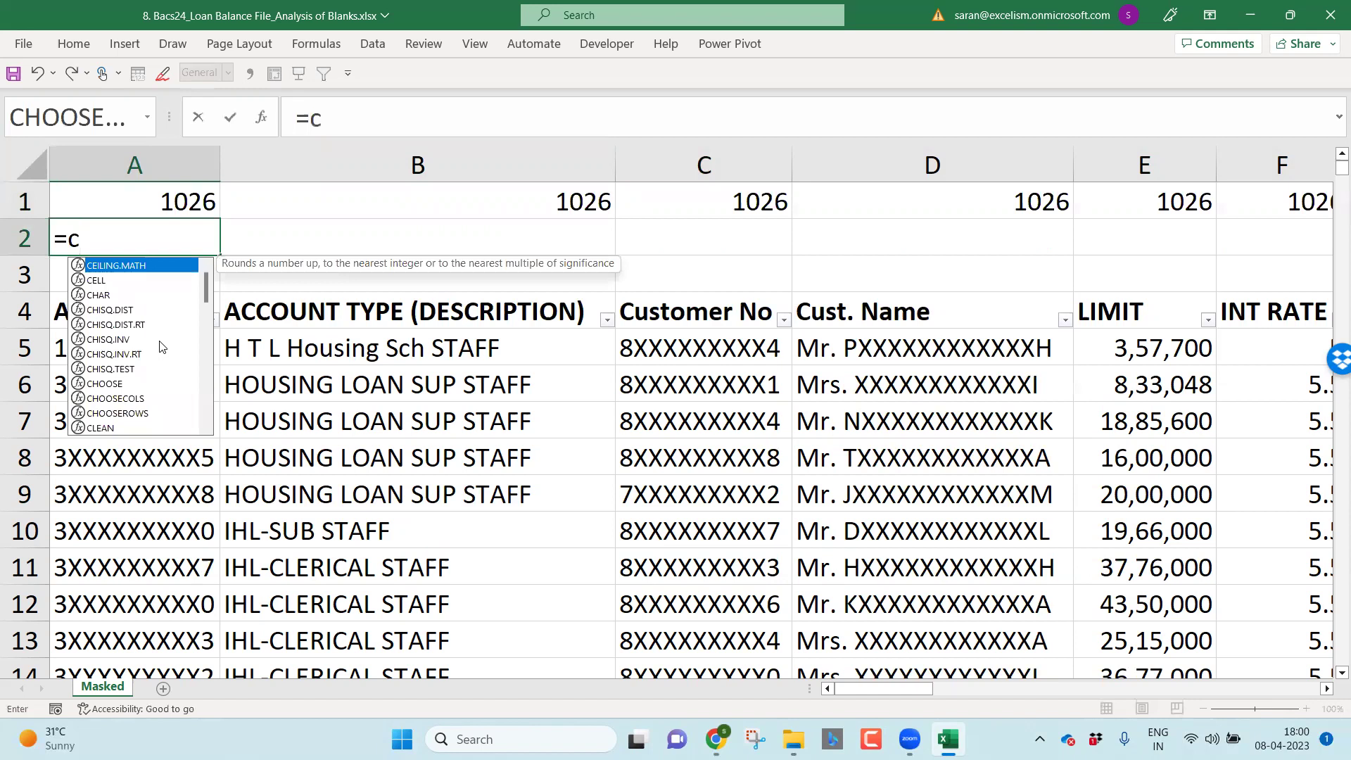
{"action": "type", "text": "ountbl"}
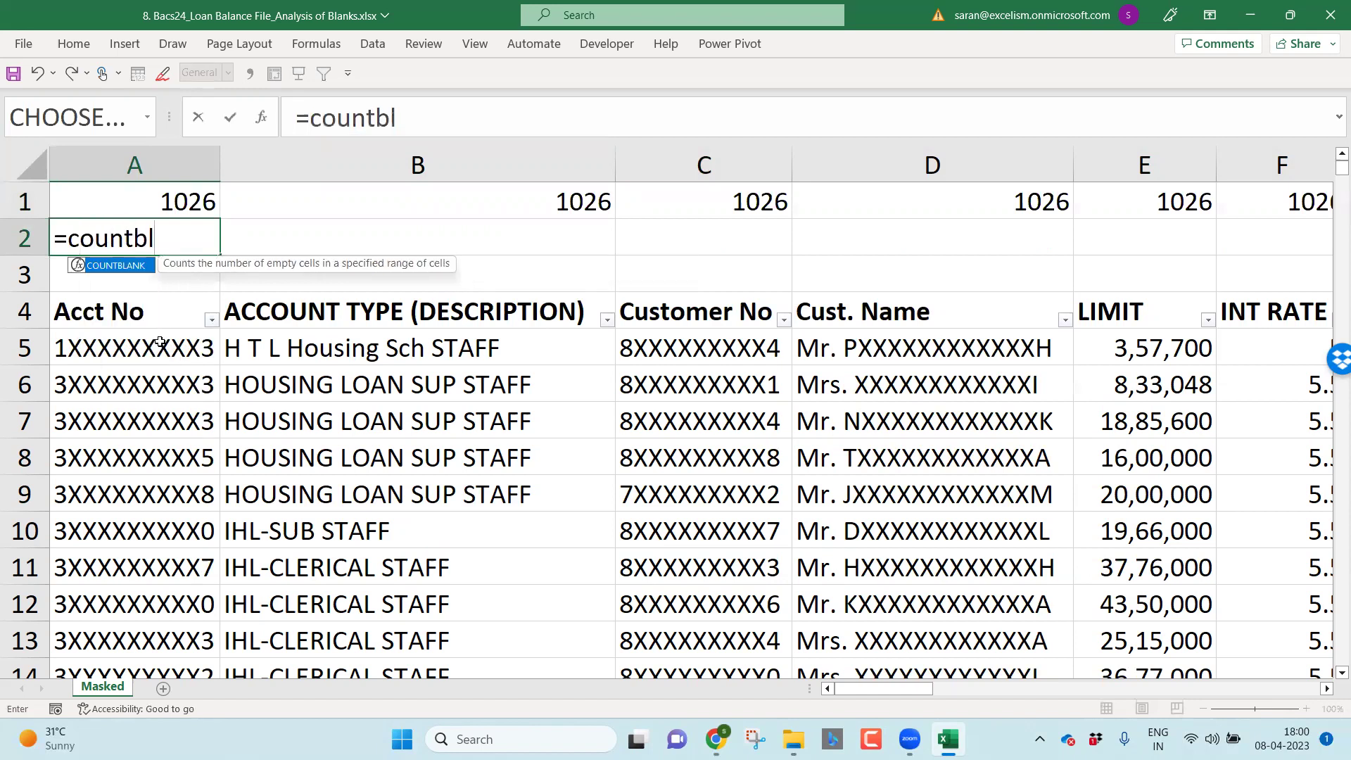
{"action": "key", "text": "Tab"}
{"action": "key", "text": "Down"}
{"action": "left_click", "coordinate": [160, 341]}
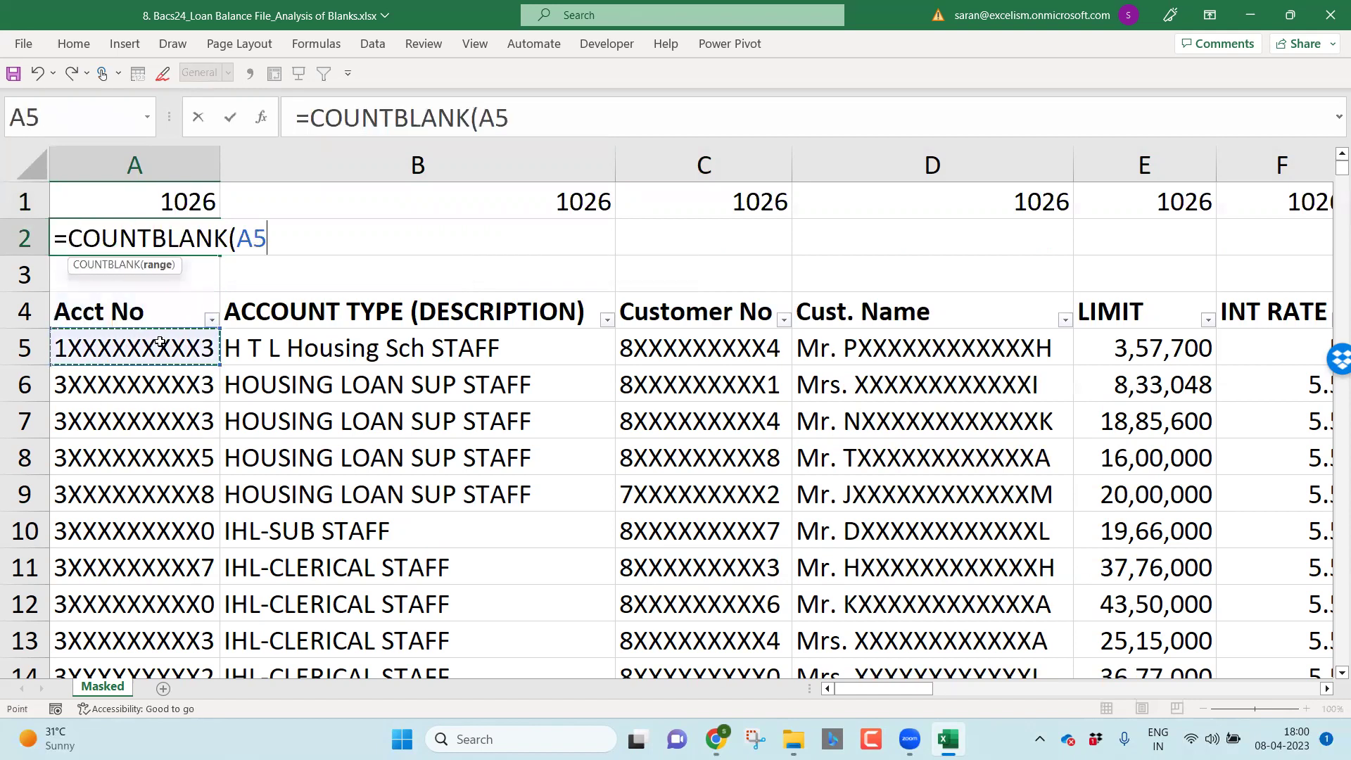
{"action": "key", "text": "ctrl+shift+Down"}
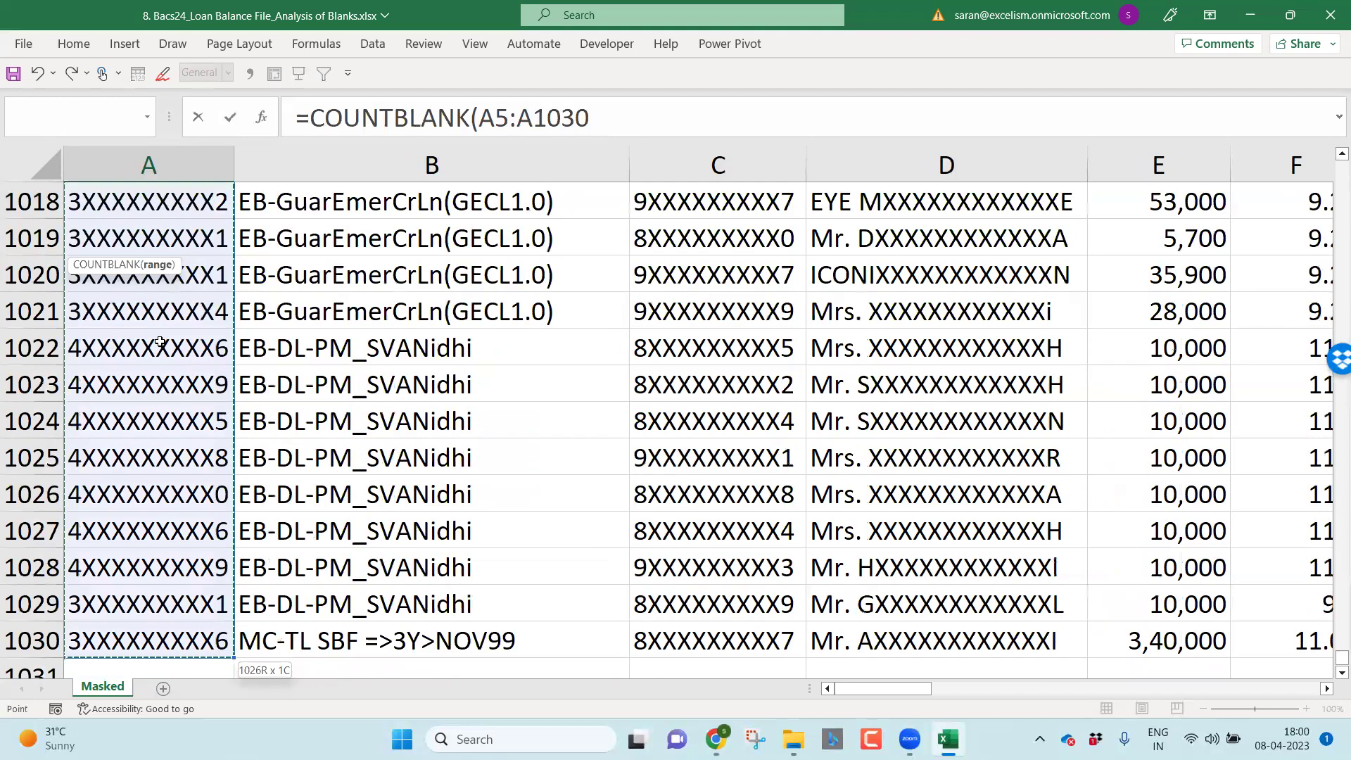
{"action": "key", "text": "Return"}
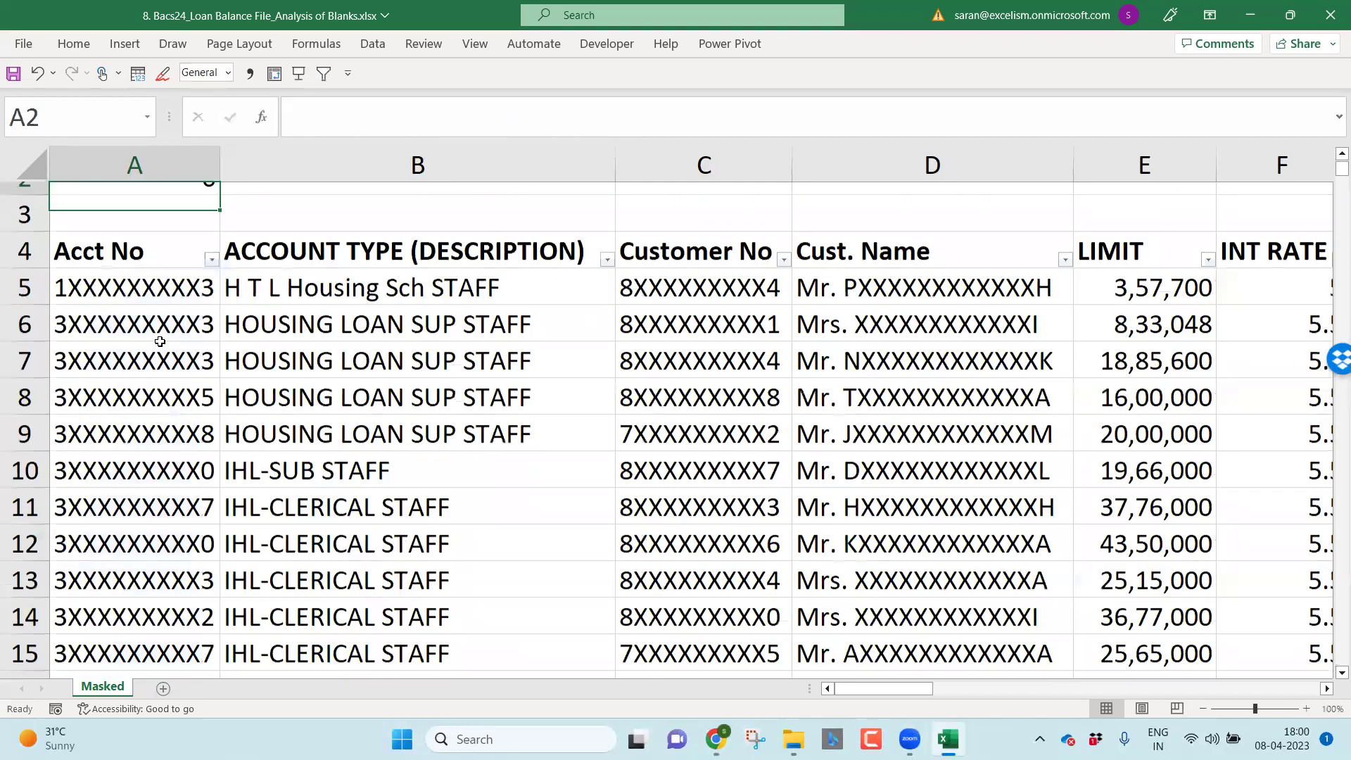
Step: Copy the COUNTBLANK formula from A2 across row 2 to every data column through AF
{"action": "scroll", "coordinate": [161, 341], "scroll_direction": "up", "scroll_amount": 1}
{"action": "key", "text": "ctrl+c"}
{"action": "key", "text": "Right"}
{"action": "key", "text": "Down"}
{"action": "key", "text": "Down"}
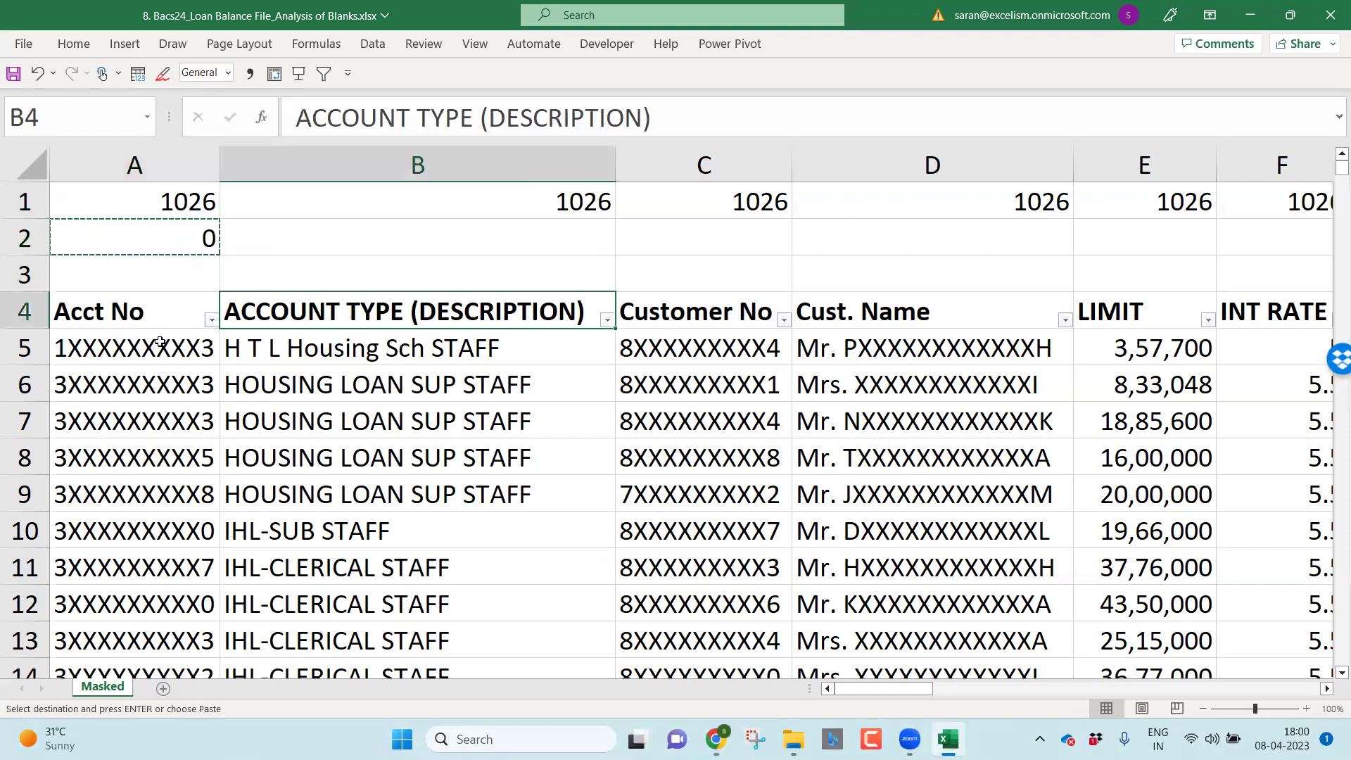
{"action": "key", "text": "ctrl+Right"}
{"action": "key", "text": "Up"}
{"action": "key", "text": "Up"}
{"action": "key", "text": "ctrl+shift+Left"}
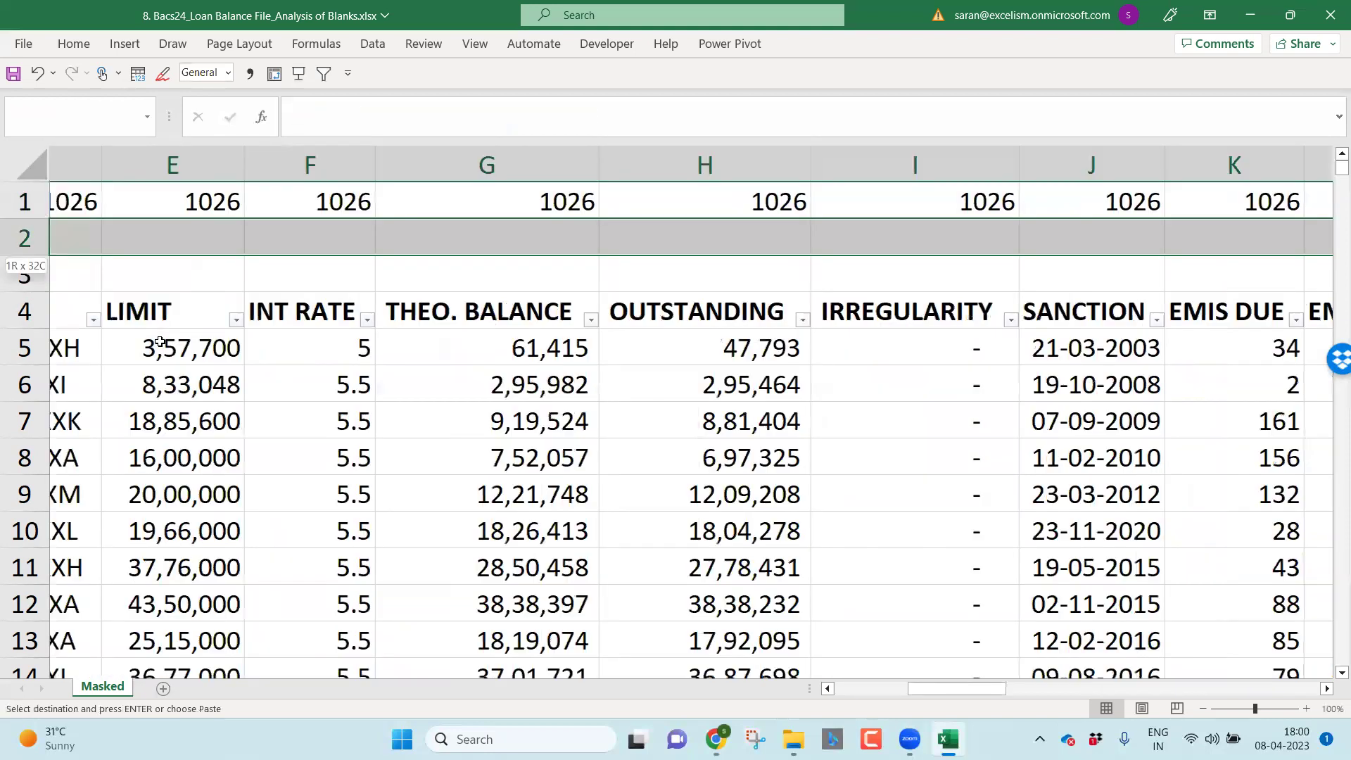
{"action": "key", "text": "ctrl+v"}
{"action": "key", "text": "Escape"}
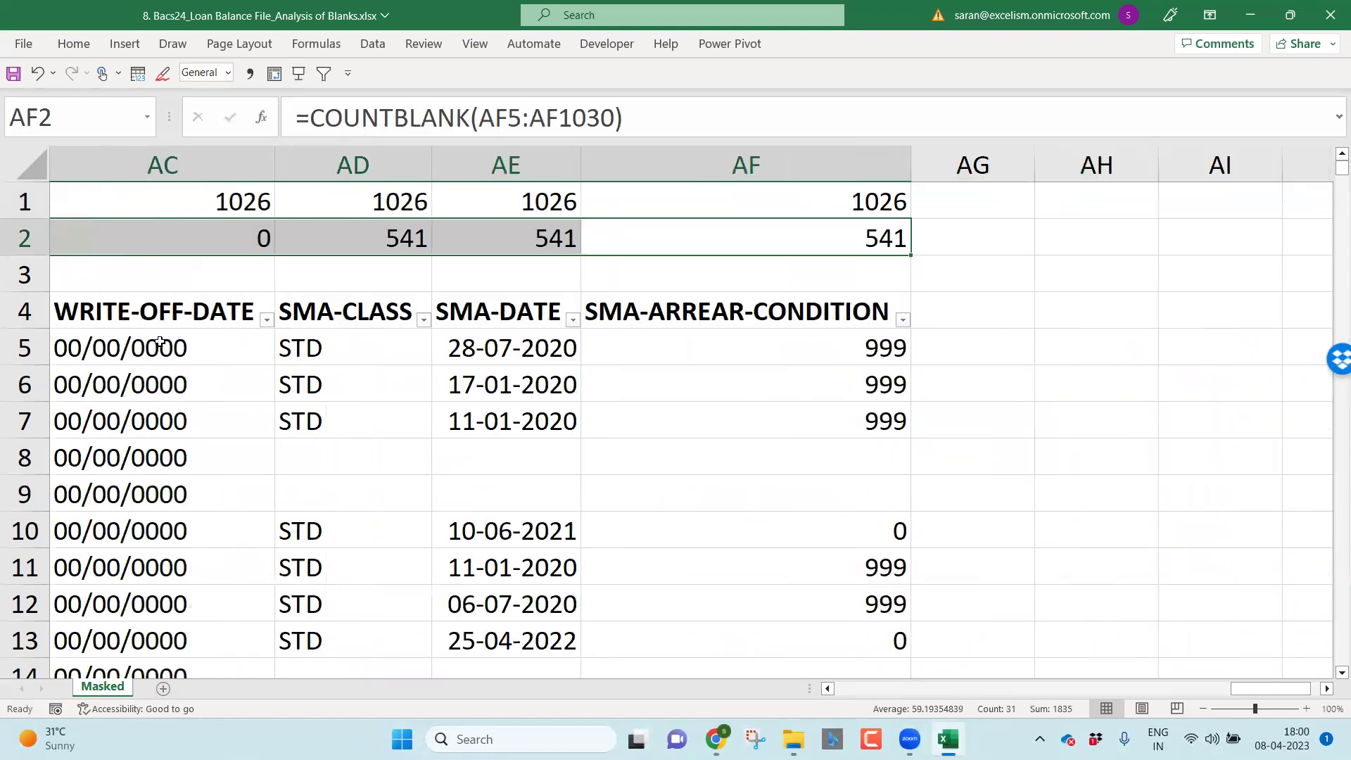
Step: Review the blank counts in row 2 column by column, from Acct No in column A through STRESS in column W
{"action": "key", "text": "ctrl+Left"}
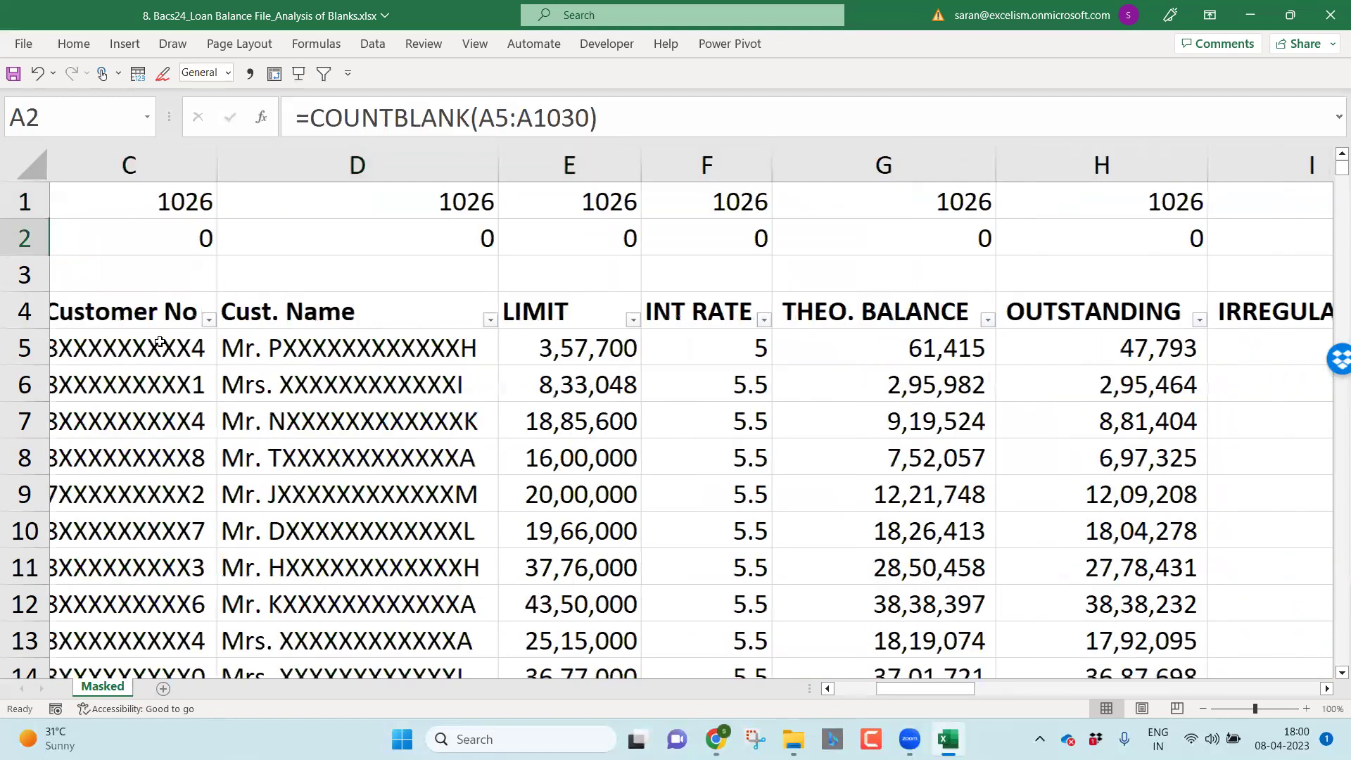
{"action": "key", "text": "Right"}
{"action": "key", "text": "Right"}
{"action": "key", "text": "Right"}
{"action": "key", "text": "Right"}
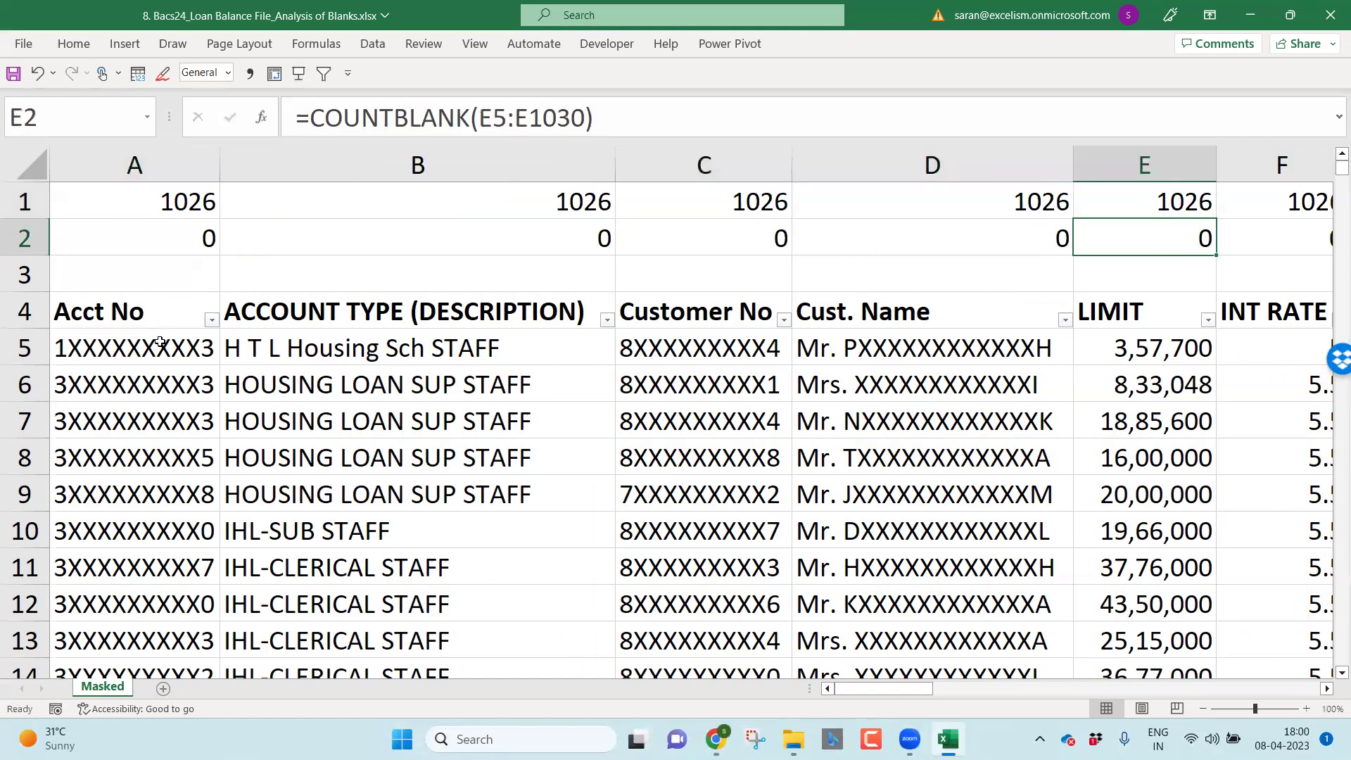
{"action": "key", "text": "Right"}
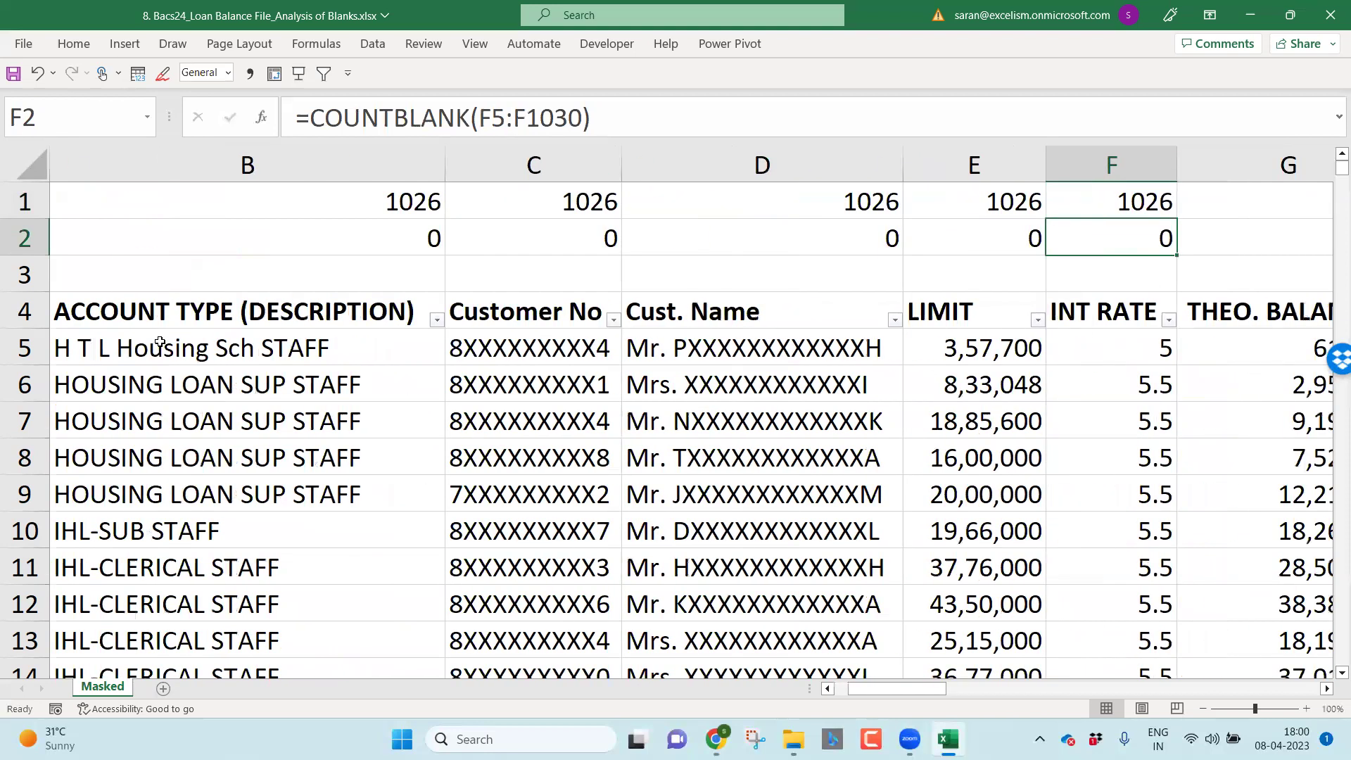
{"action": "key", "text": "Right"}
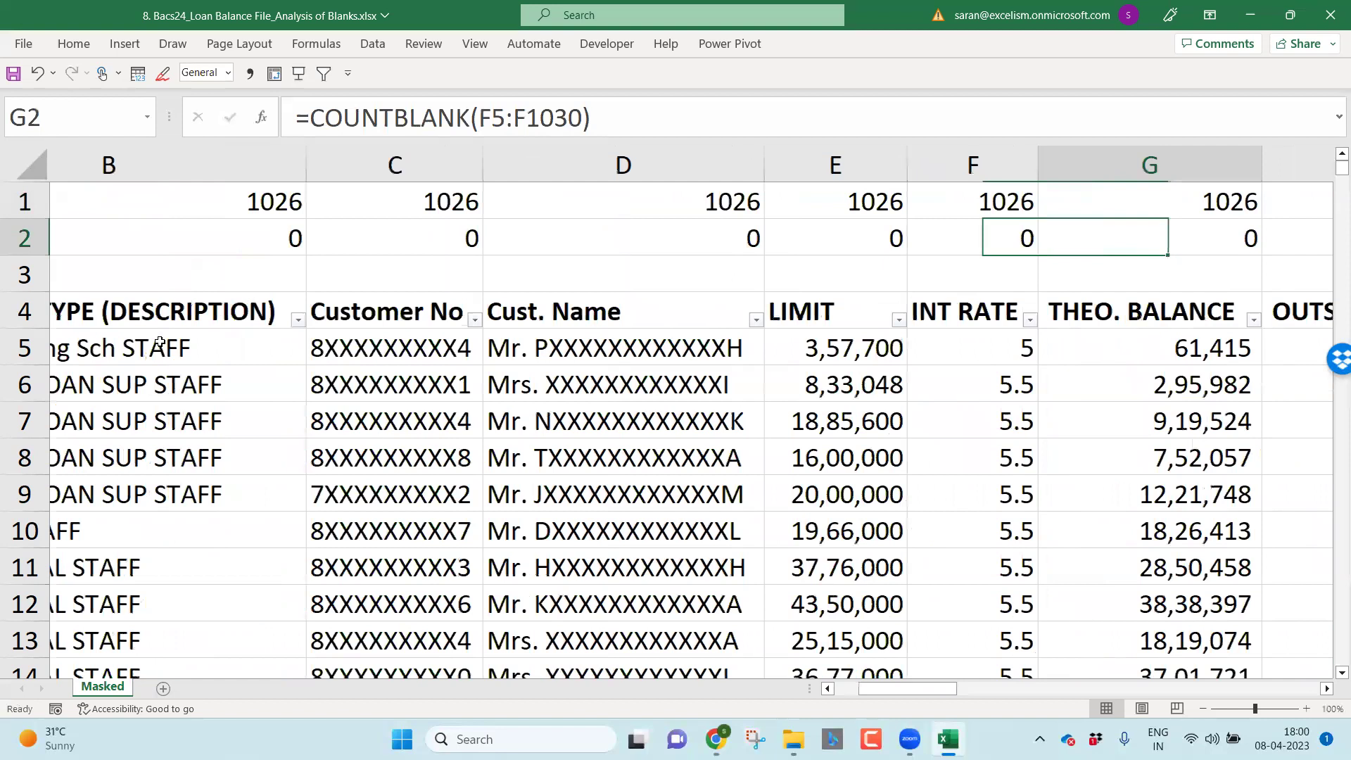
{"action": "key", "text": "Left"}
{"action": "key", "text": "Right"}
{"action": "key", "text": "Right"}
{"action": "key", "text": "Right"}
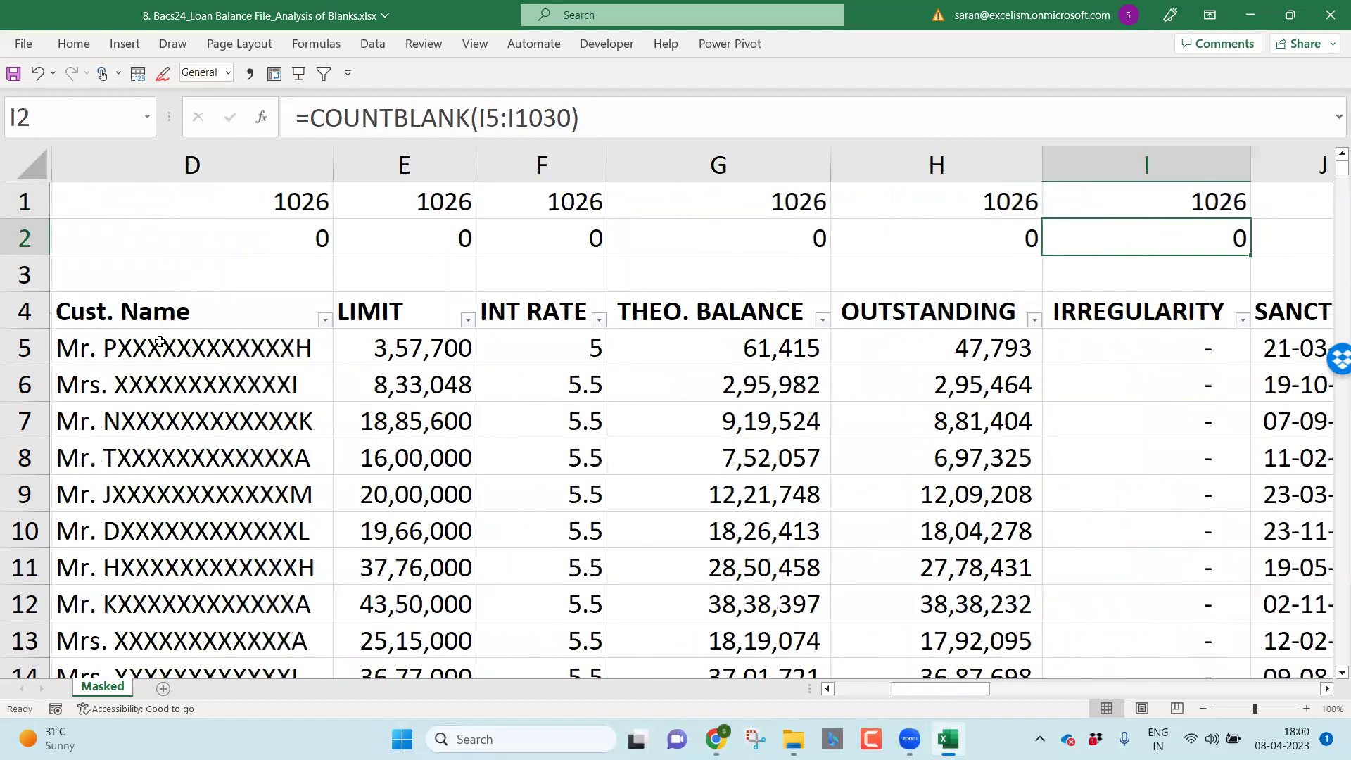
{"action": "key", "text": "Right"}
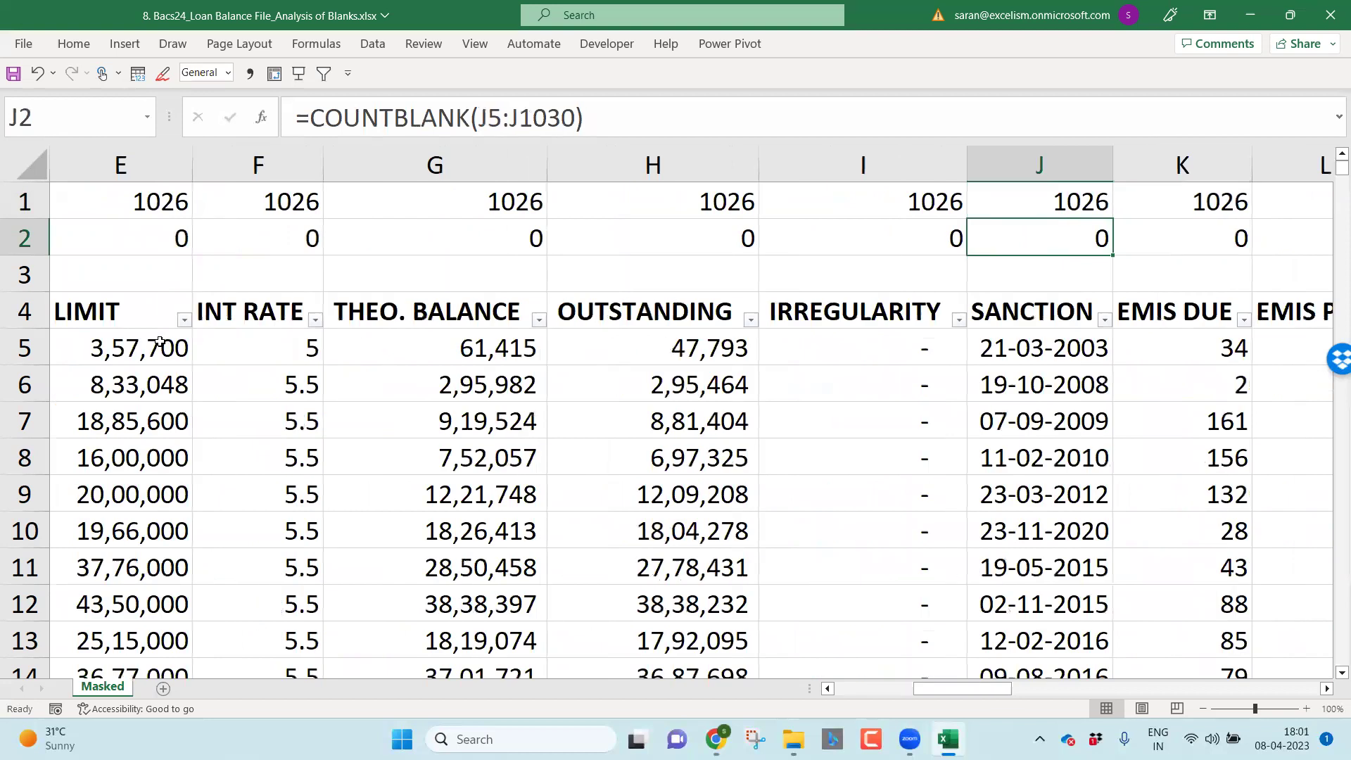
{"action": "key", "text": "Right"}
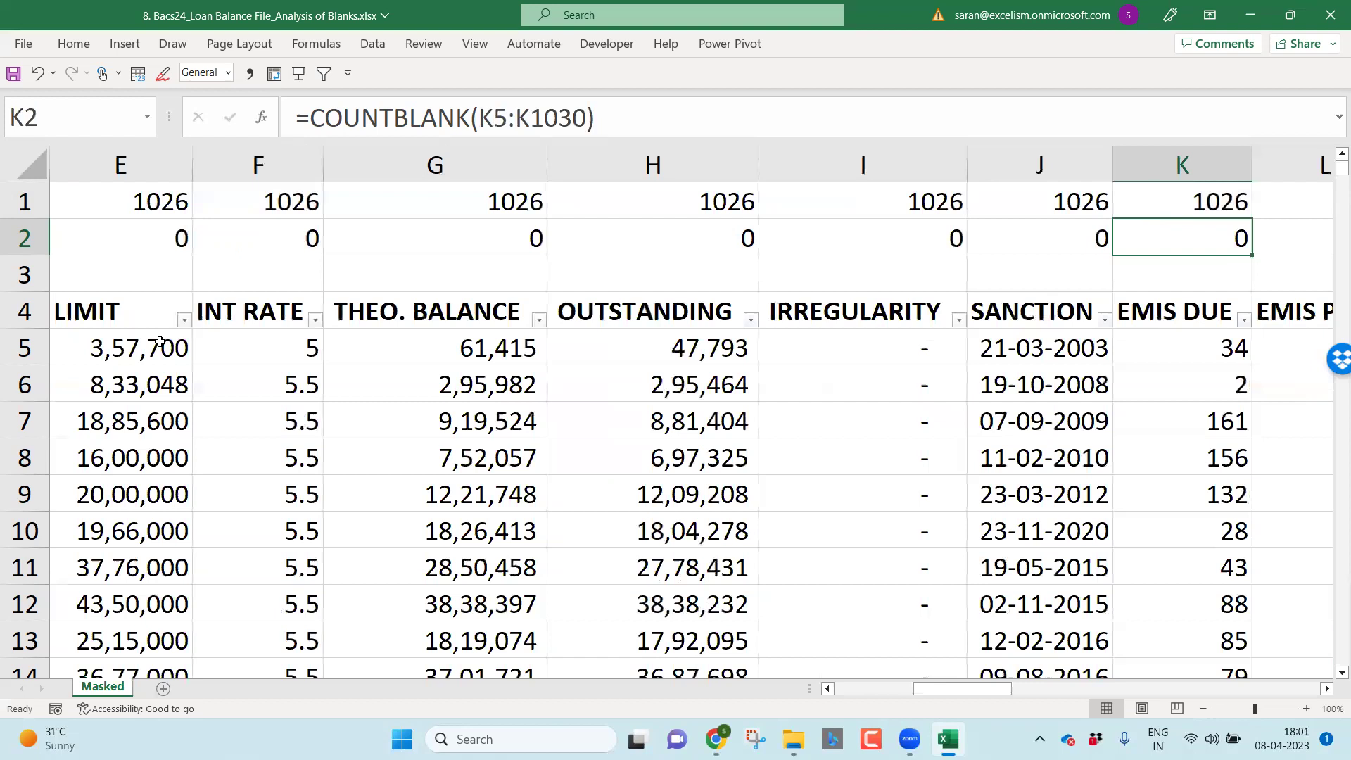
{"action": "key", "text": "Right"}
{"action": "key", "text": "Right"}
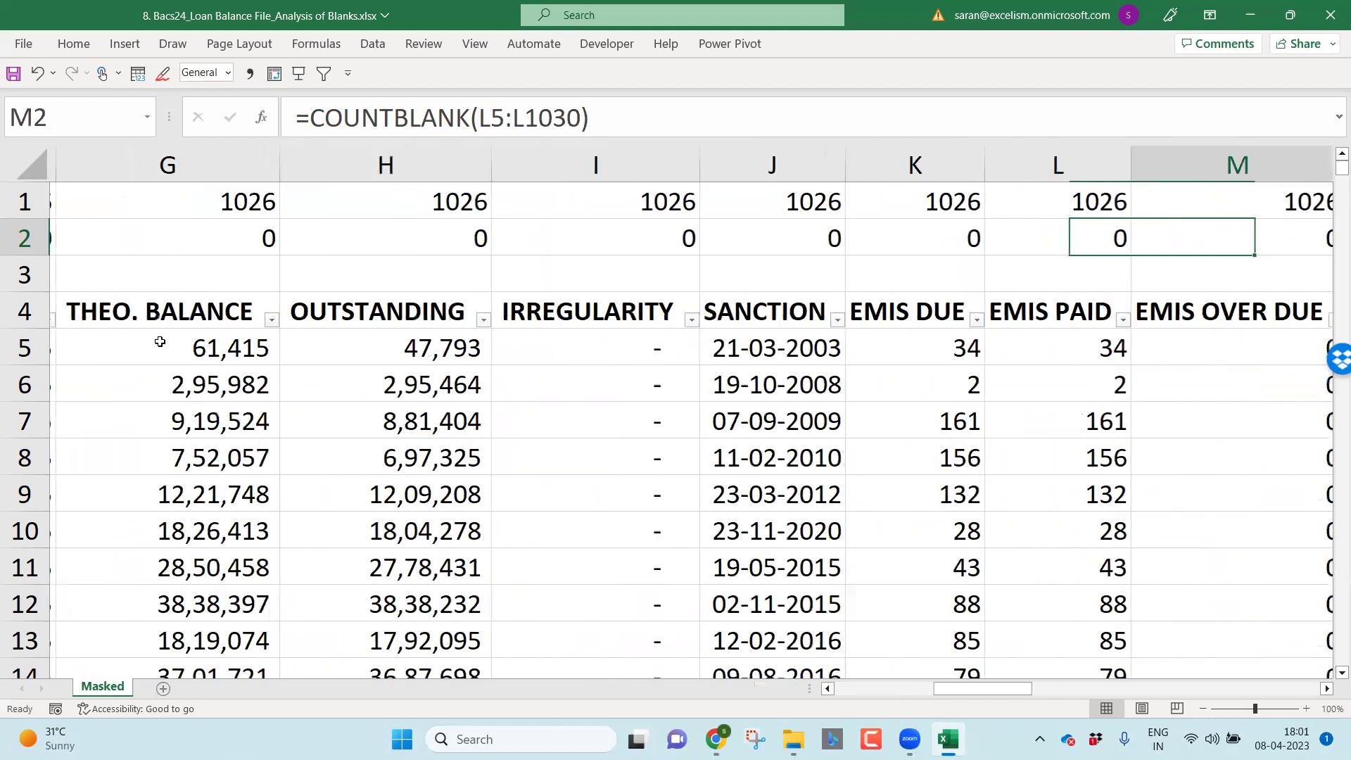
{"action": "key", "text": "Right"}
{"action": "key", "text": "Right"}
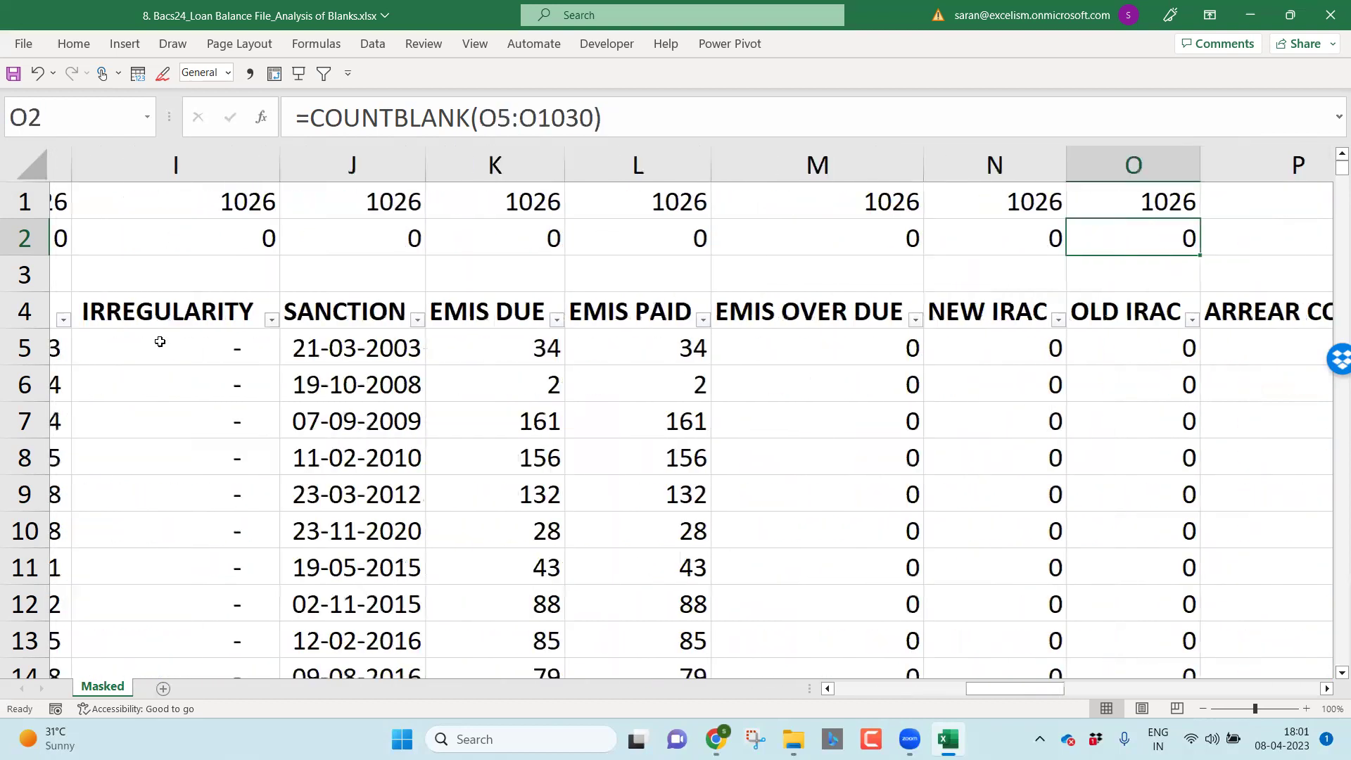
{"action": "key", "text": "Right"}
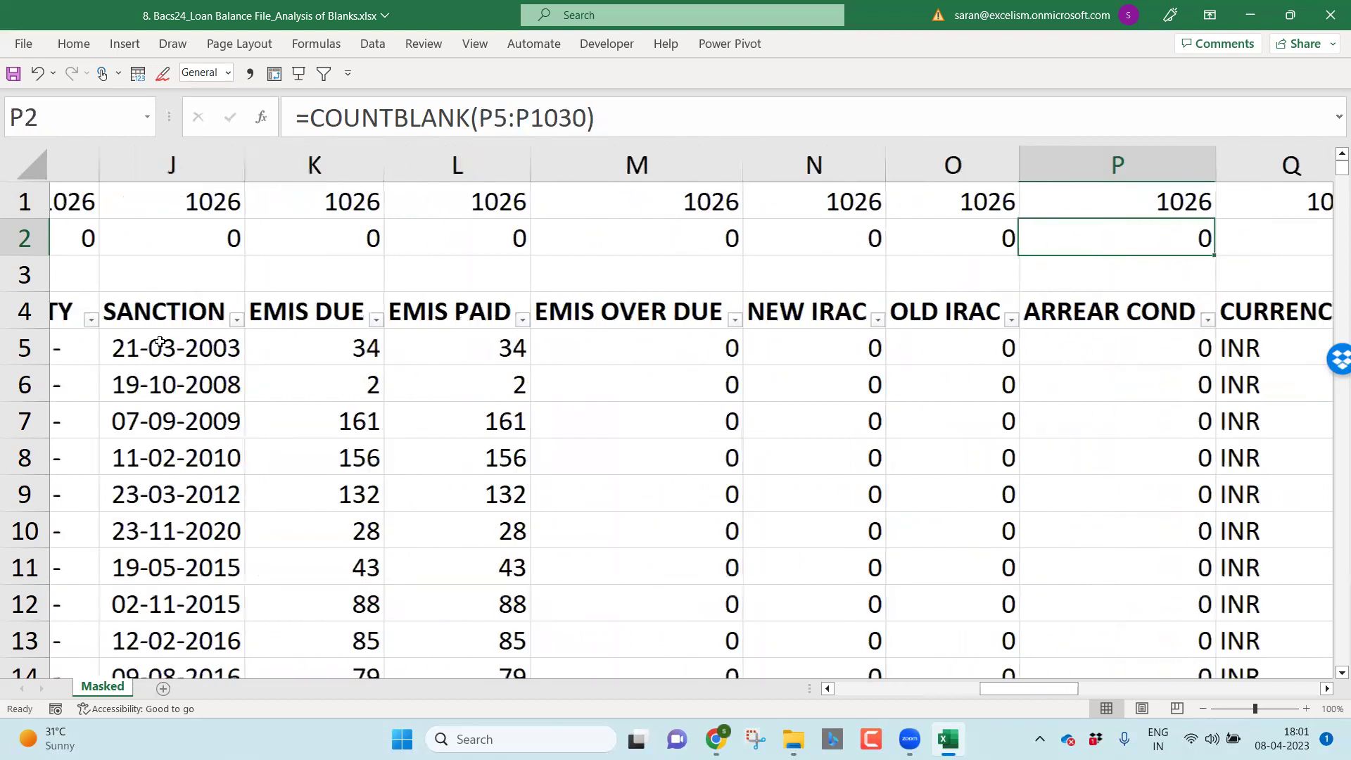
{"action": "key", "text": "Right"}
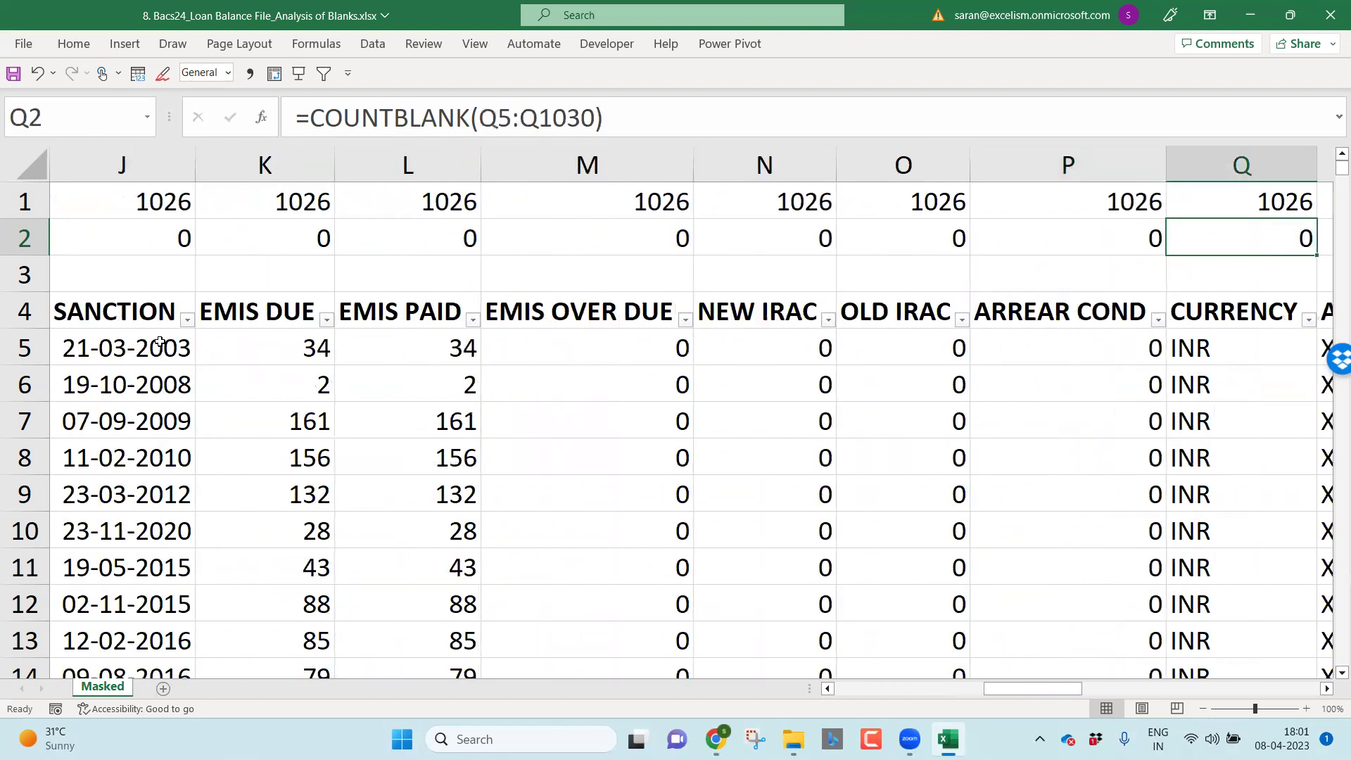
{"action": "key", "text": "Right"}
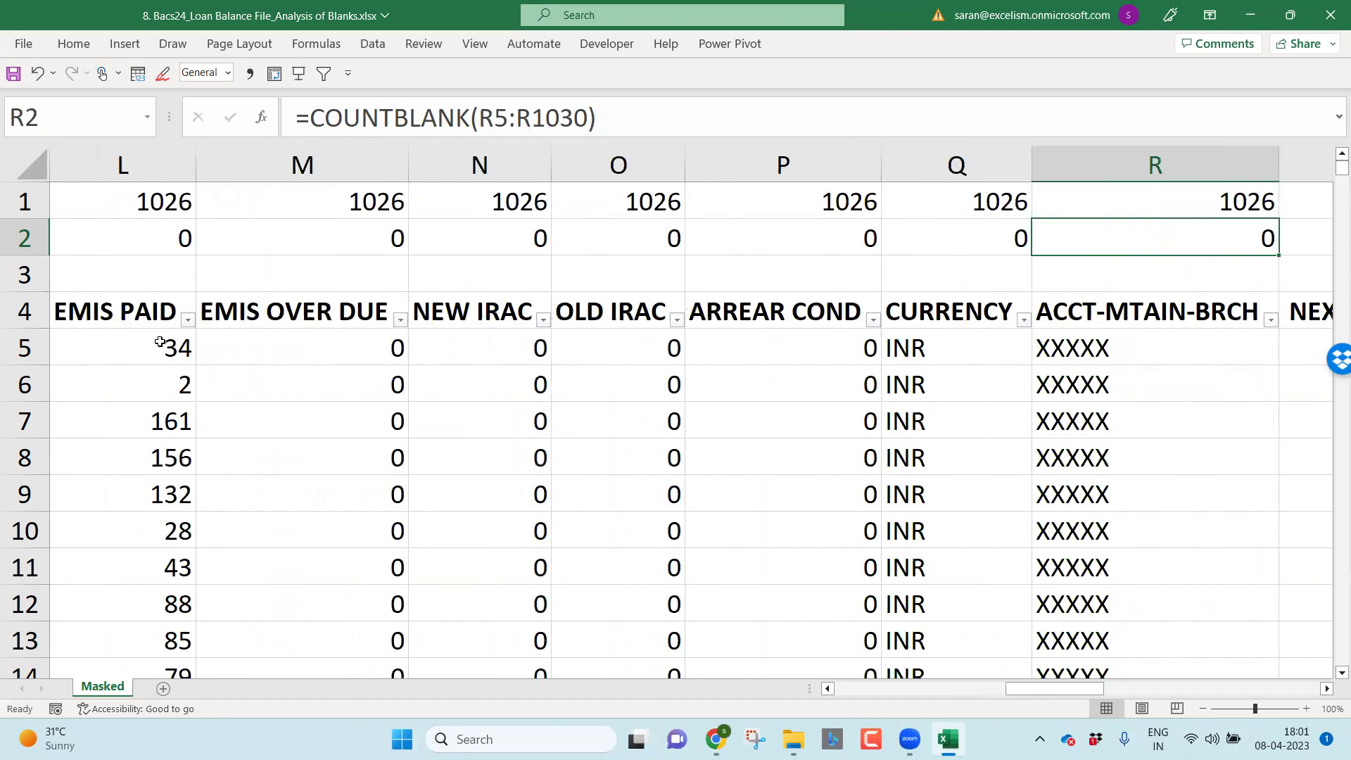
{"action": "key", "text": "Right"}
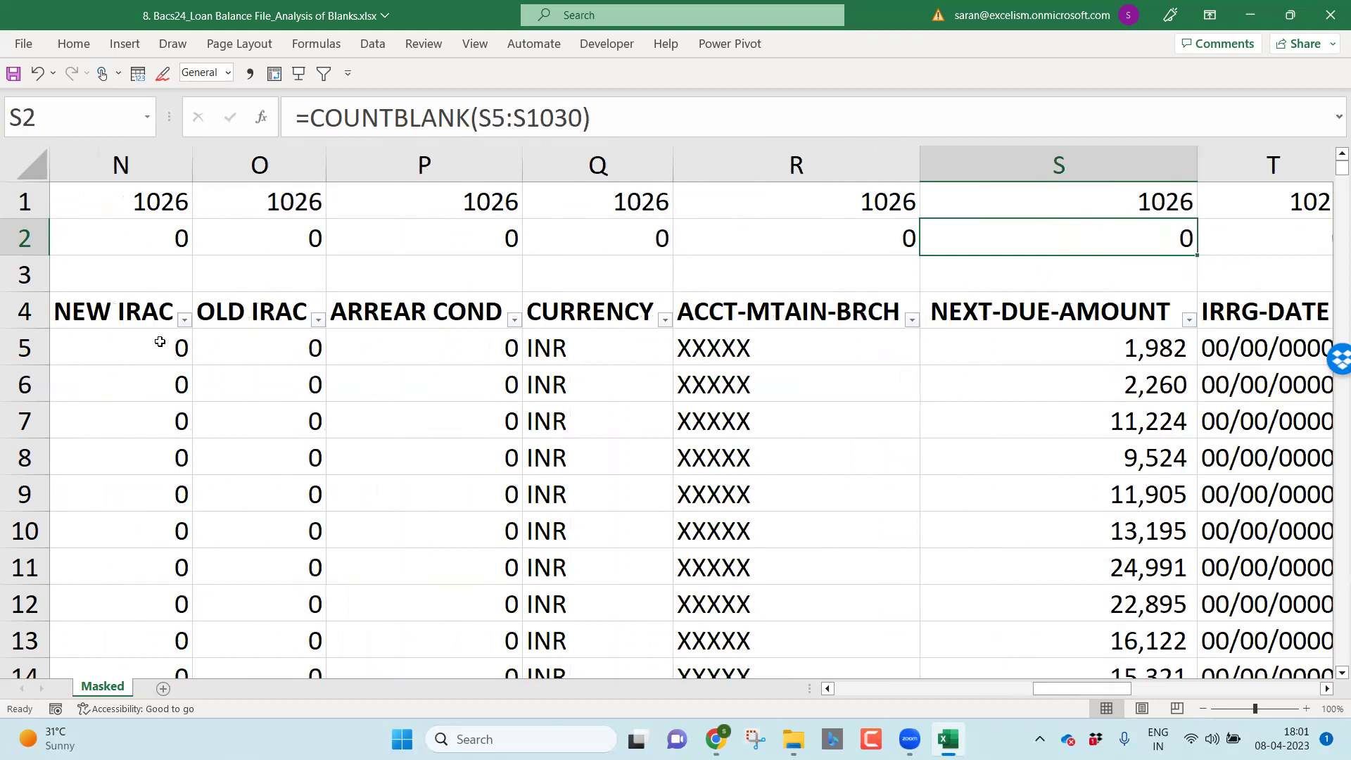
{"action": "key", "text": "Right"}
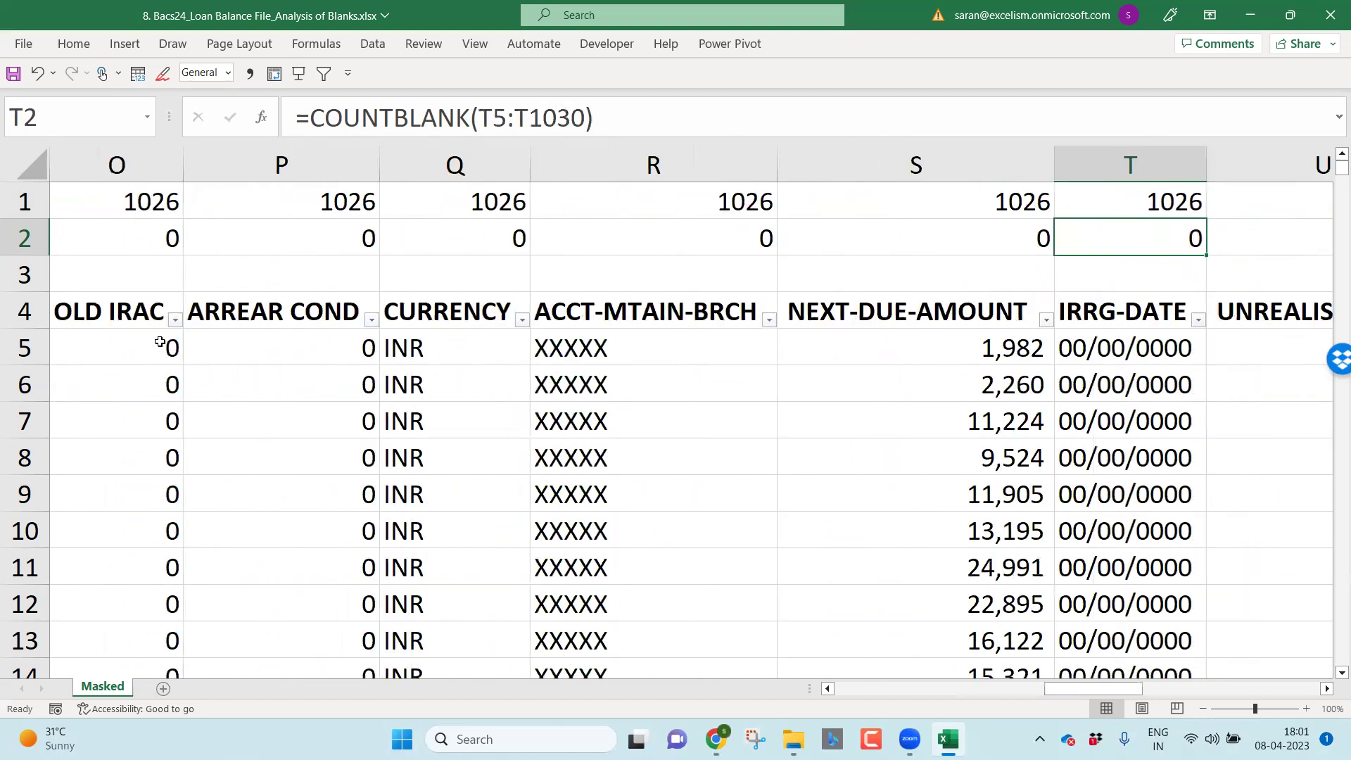
{"action": "key", "text": "Right"}
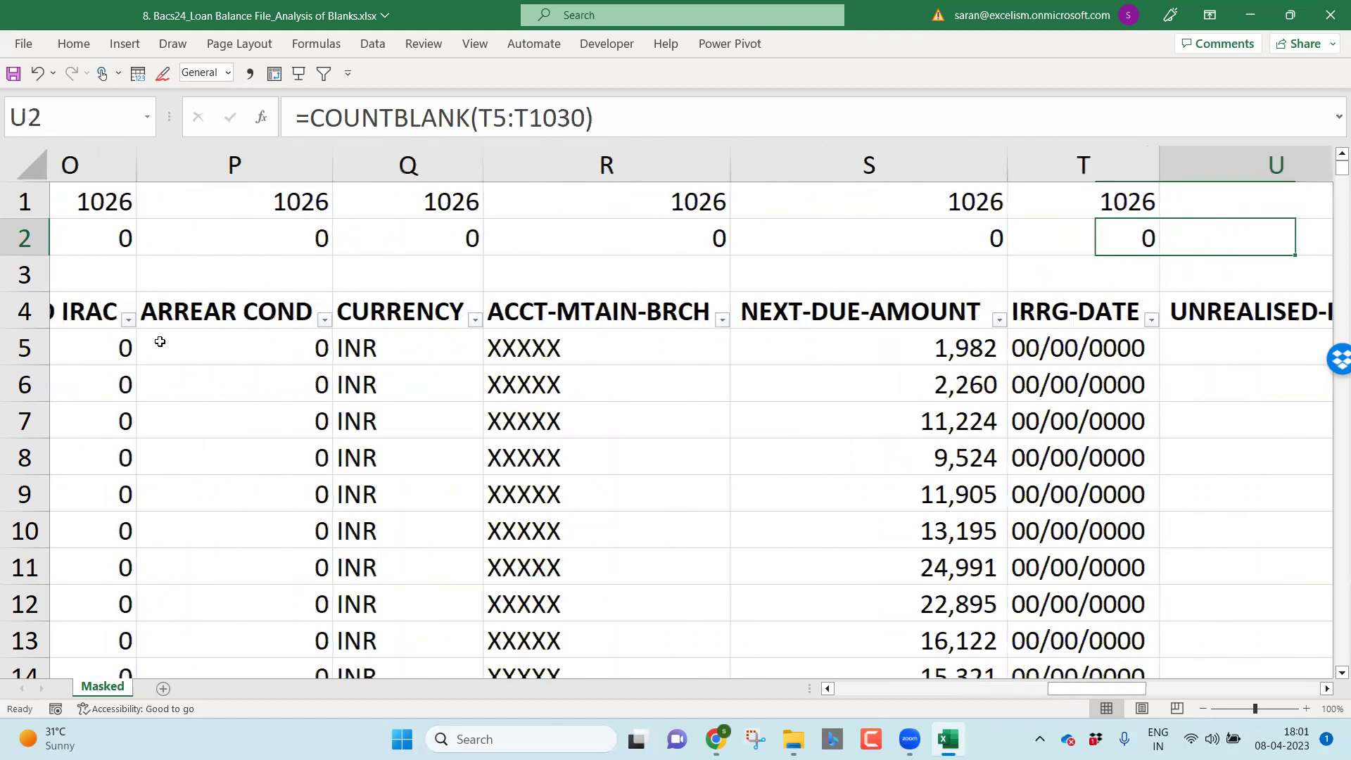
{"action": "key", "text": "Right"}
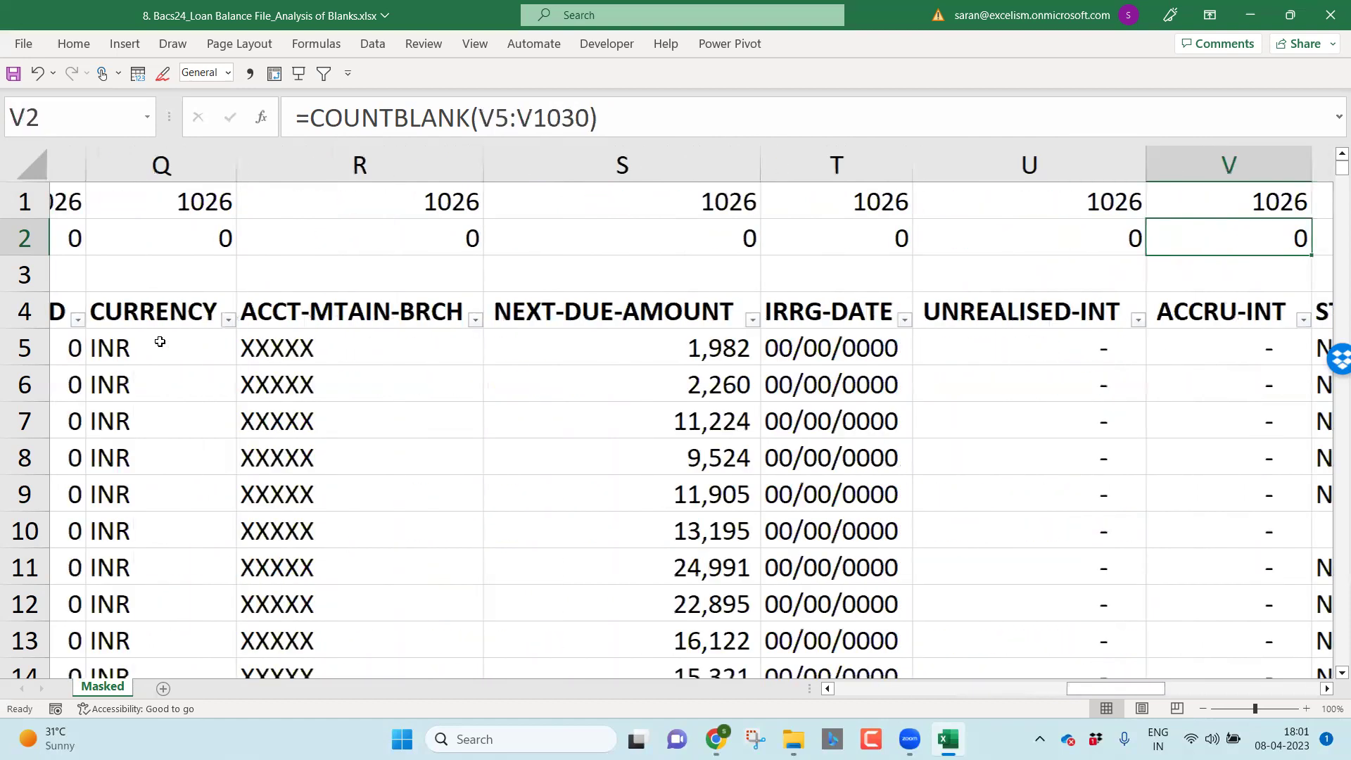
{"action": "key", "text": "Right"}
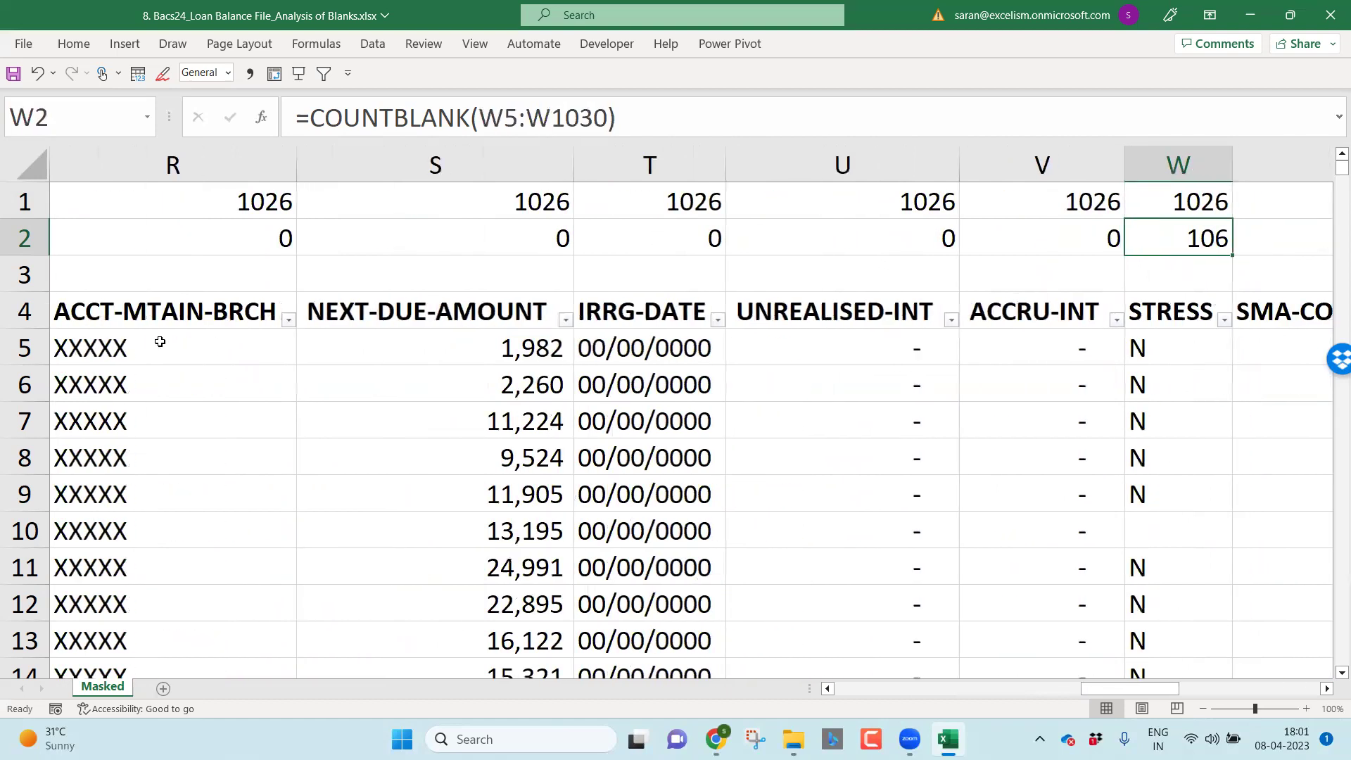
{"action": "key", "text": "Down"}
{"action": "key", "text": "Down"}
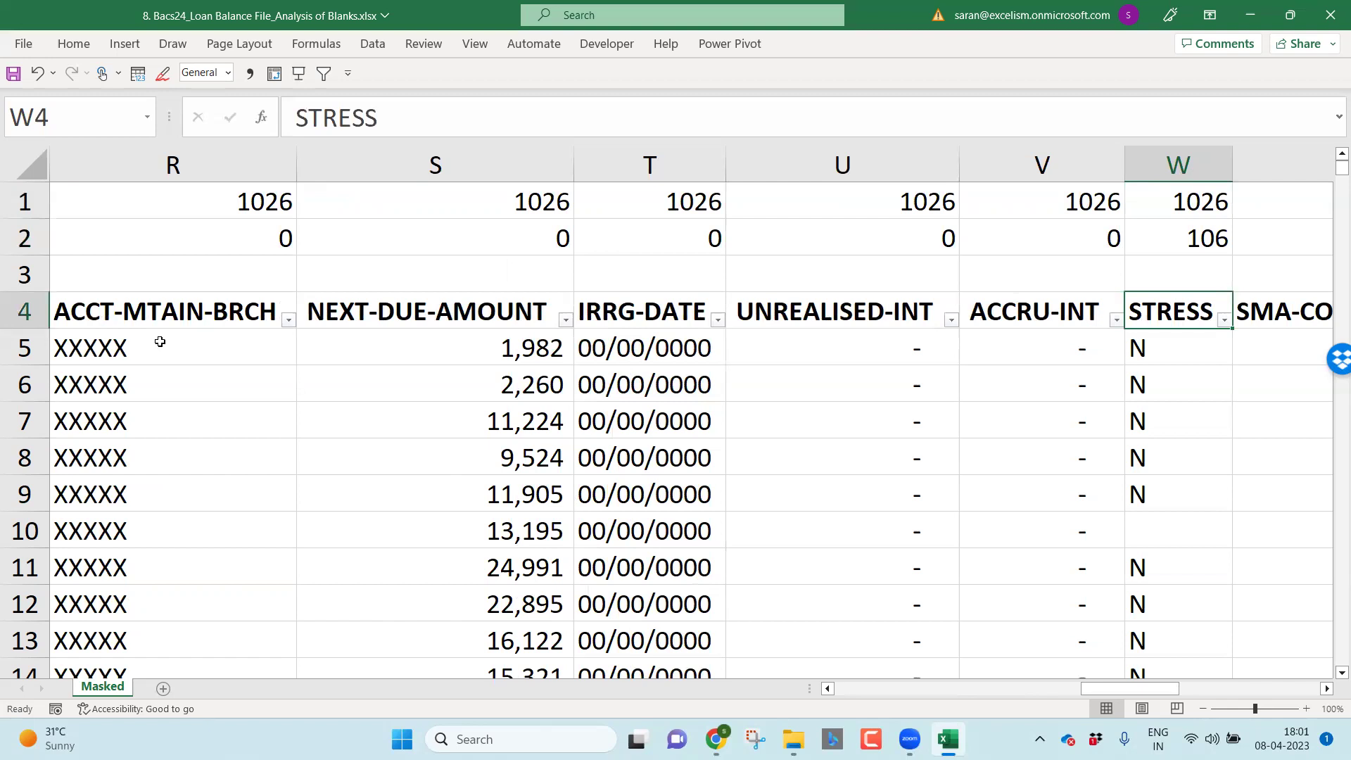
{"action": "key", "text": "Up"}
{"action": "key", "text": "Up"}
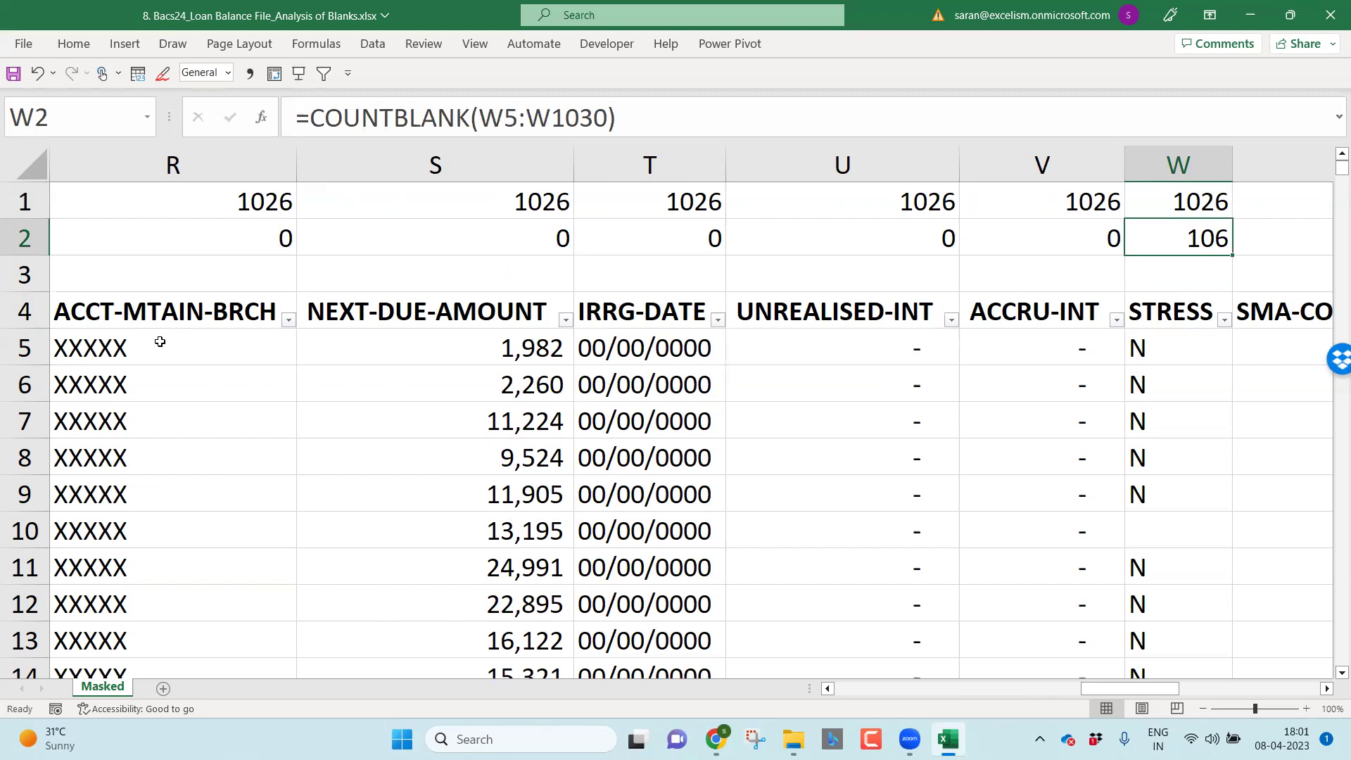
Step: Filter the STRESS column to show only the N entries, excluding blanks
{"action": "key", "text": "Down"}
{"action": "key", "text": "Down"}
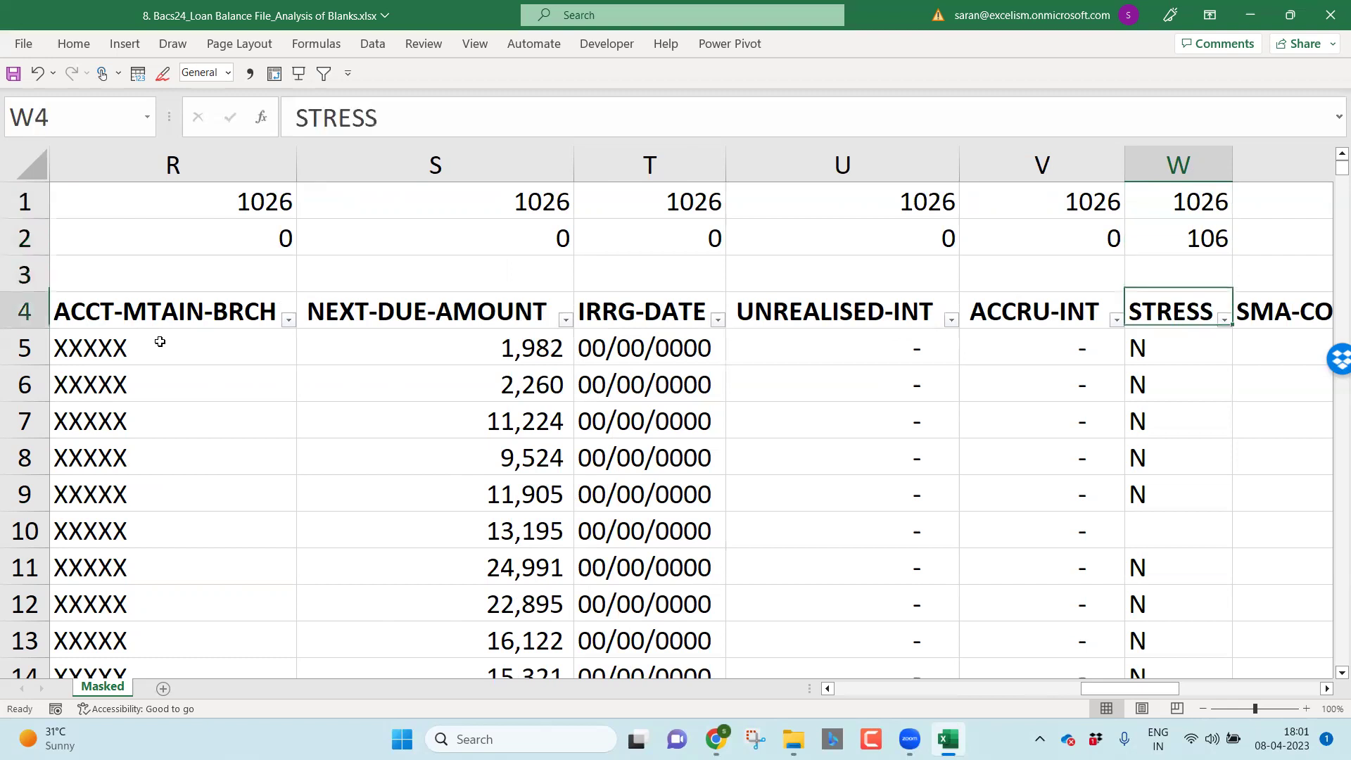
{"action": "key", "text": "alt+Down"}
{"action": "key", "text": "Down"}
{"action": "key", "text": "Down"}
{"action": "key", "text": "space"}
{"action": "key", "text": "Return"}
Step: Change the STRESS filter to show only the blank cells, excluding N
{"action": "key", "text": "alt+Down"}
{"action": "key", "text": "Down"}
{"action": "key", "text": "Down"}
{"action": "key", "text": "Down"}
{"action": "key", "text": "Down"}
{"action": "key", "text": "Down"}
{"action": "key", "text": "Down"}
{"action": "key", "text": "Down"}
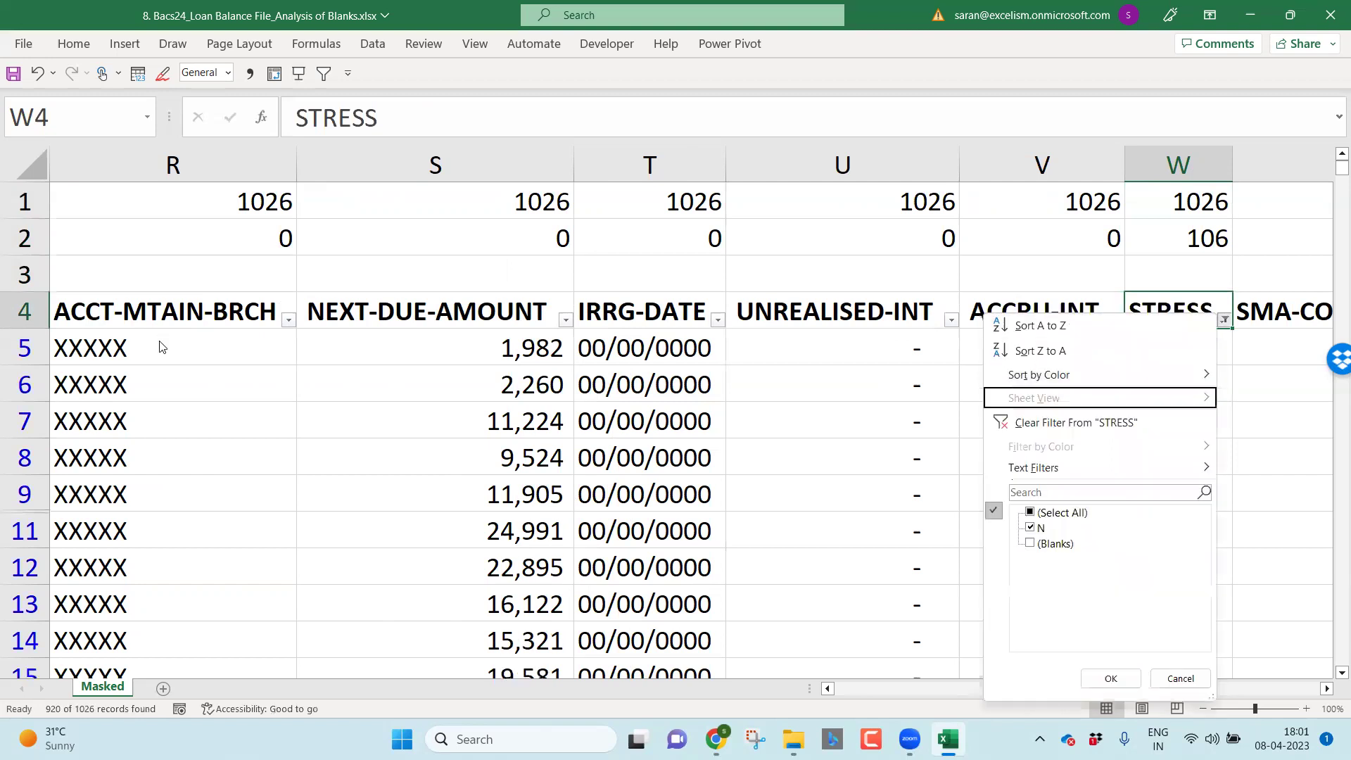
{"action": "key", "text": "space"}
{"action": "key", "text": "Down"}
{"action": "key", "text": "space"}
{"action": "key", "text": "Return"}
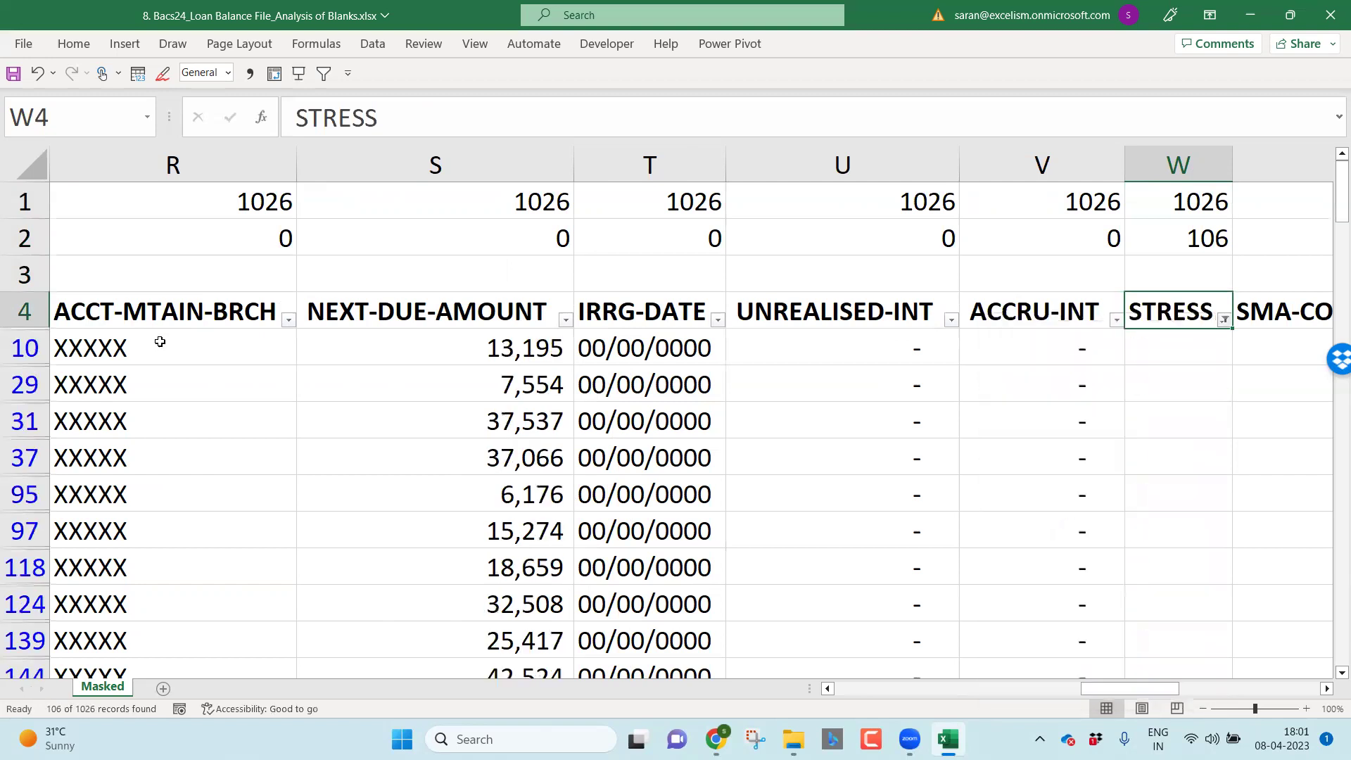
Step: Clear the filter so that all records are listed again
{"action": "key", "text": "alt+d"}
{"action": "key", "text": "f"}
{"action": "key", "text": "s"}
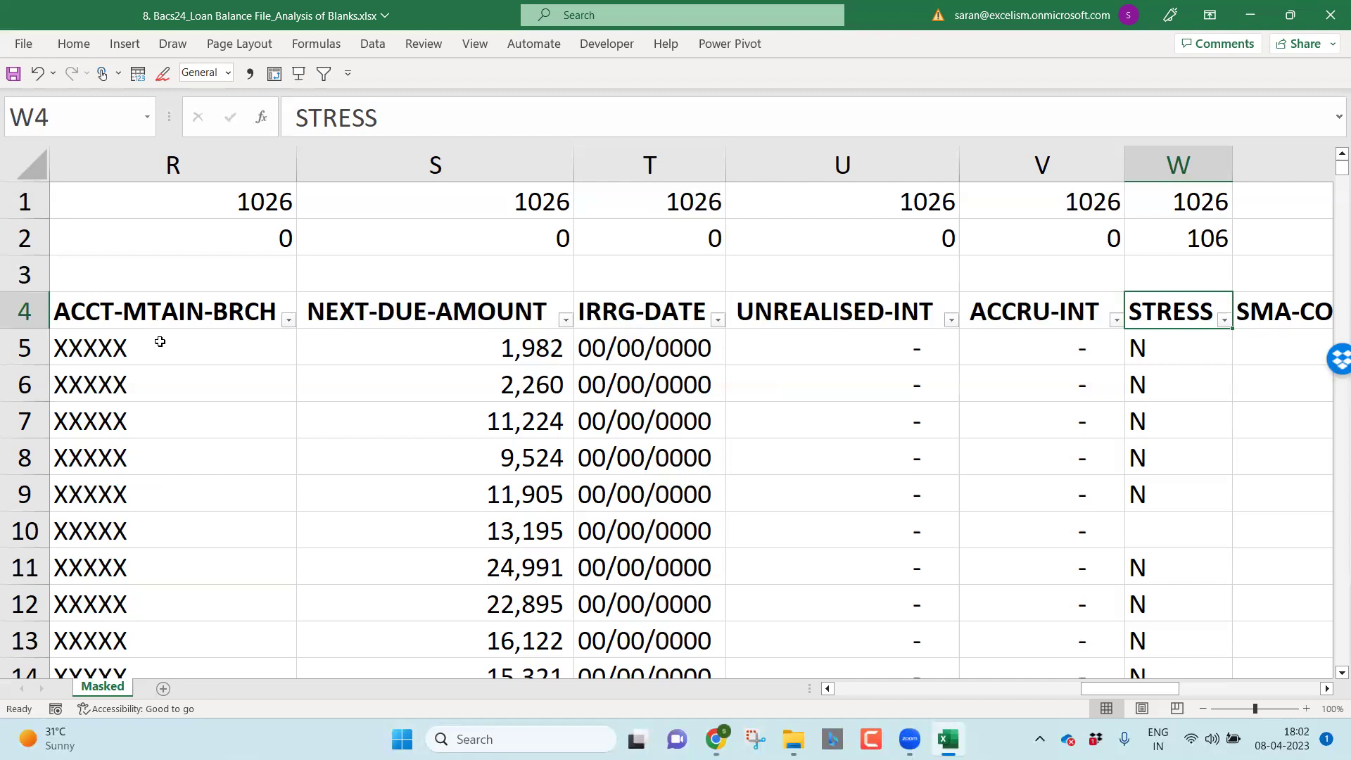
Step: Examine the blank STRESS cell in row 10 alongside the neighbouring SMA-CODE-INCIPIENT-STRESS column
{"action": "key", "text": "Down"}
{"action": "key", "text": "Down"}
{"action": "key", "text": "Down"}
{"action": "key", "text": "Down"}
{"action": "key", "text": "Down"}
{"action": "key", "text": "Down"}
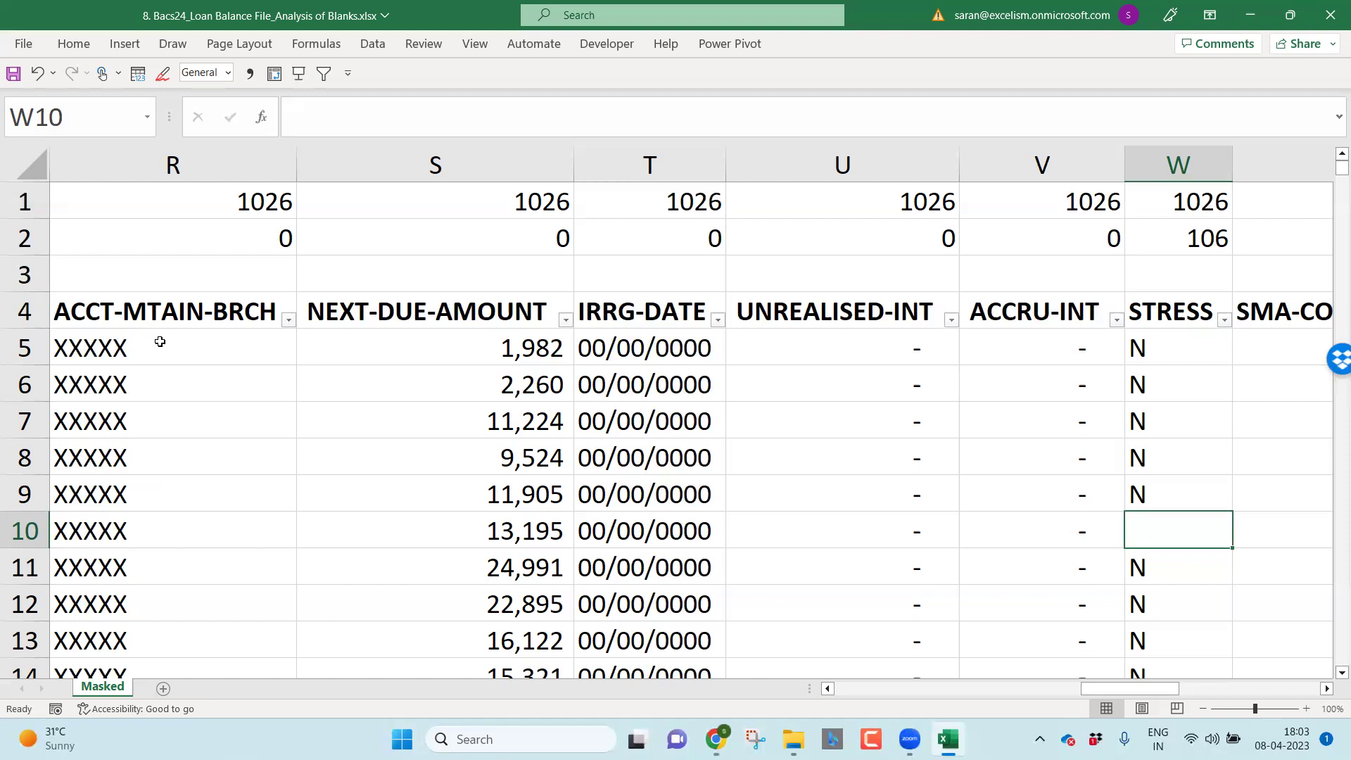
{"action": "key", "text": "Right"}
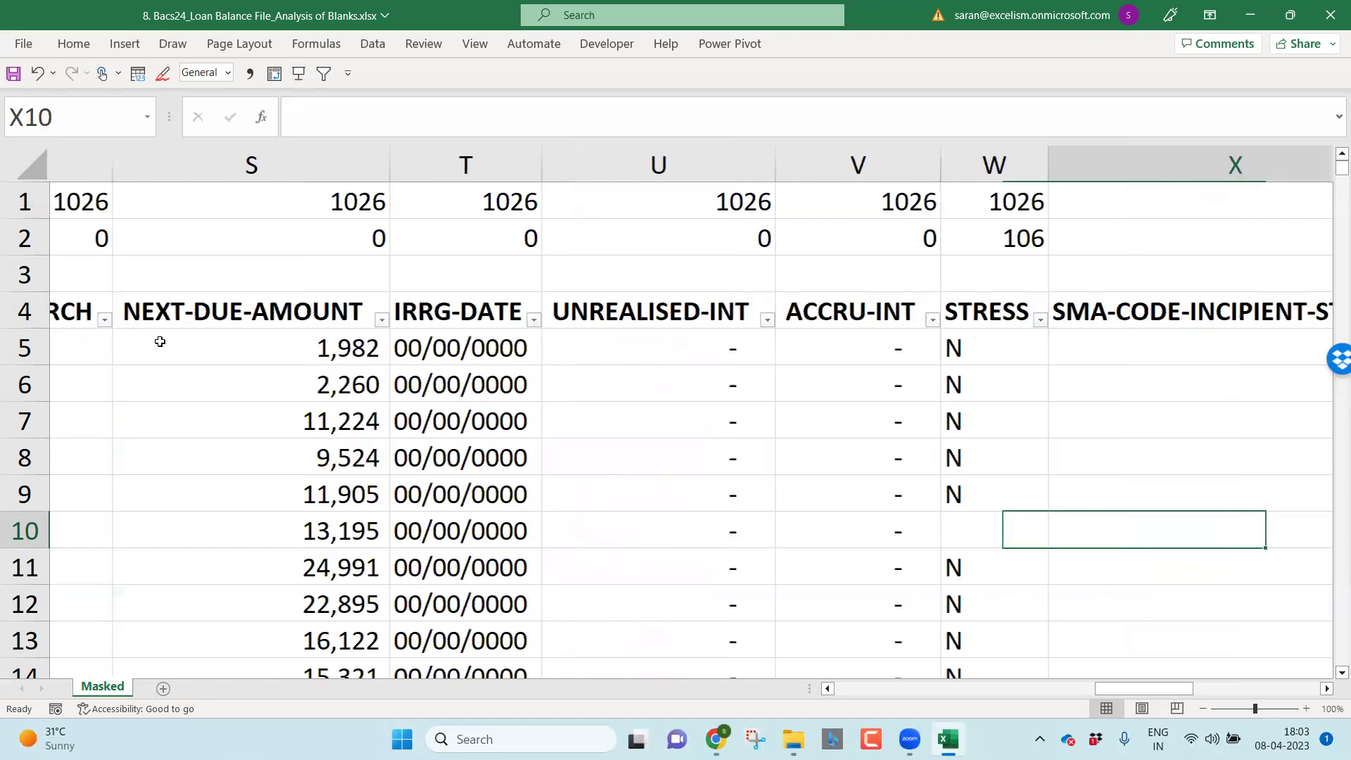
{"action": "key", "text": "Up"}
{"action": "key", "text": "Left"}
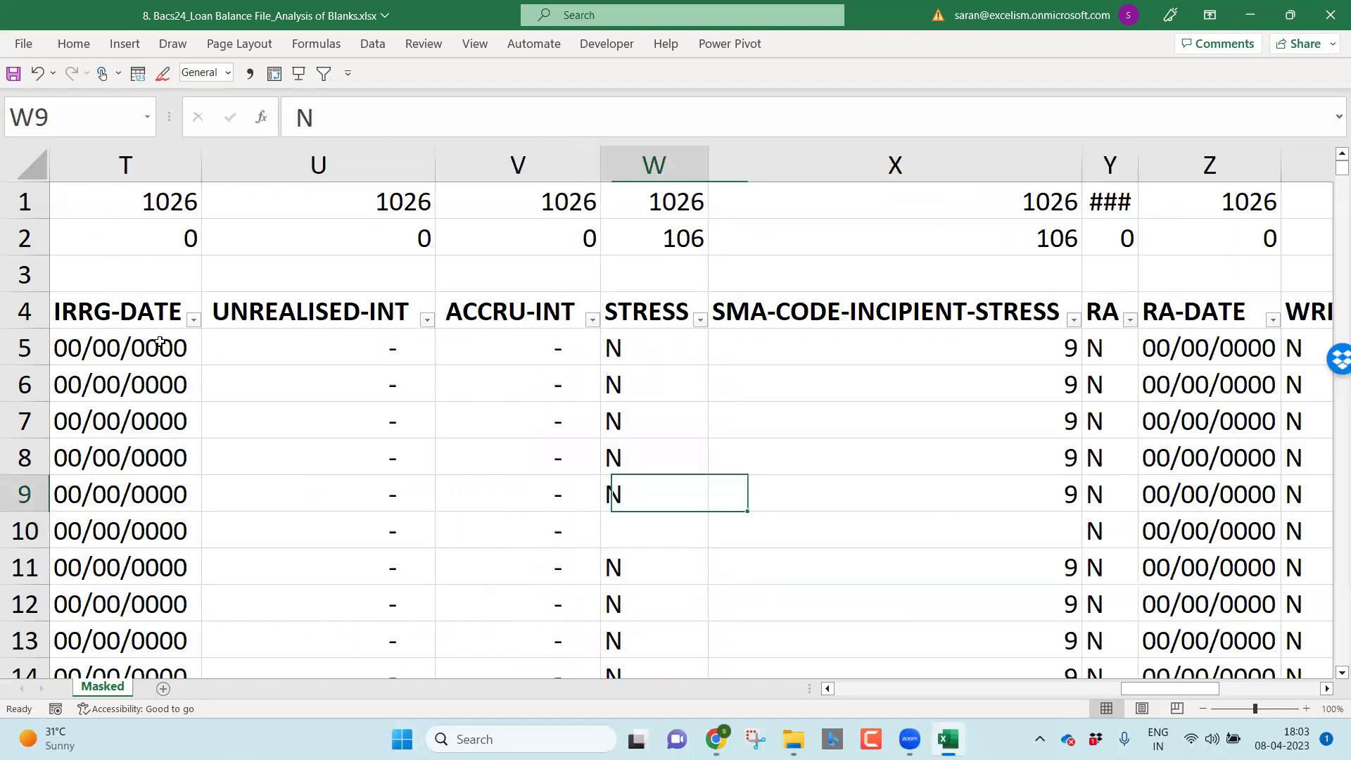
{"action": "key", "text": "Up"}
{"action": "key", "text": "Up"}
{"action": "key", "text": "Up"}
{"action": "key", "text": "Up"}
{"action": "key", "text": "Up"}
{"action": "key", "text": "Right"}
{"action": "key", "text": "Right"}
{"action": "key", "text": "Left"}
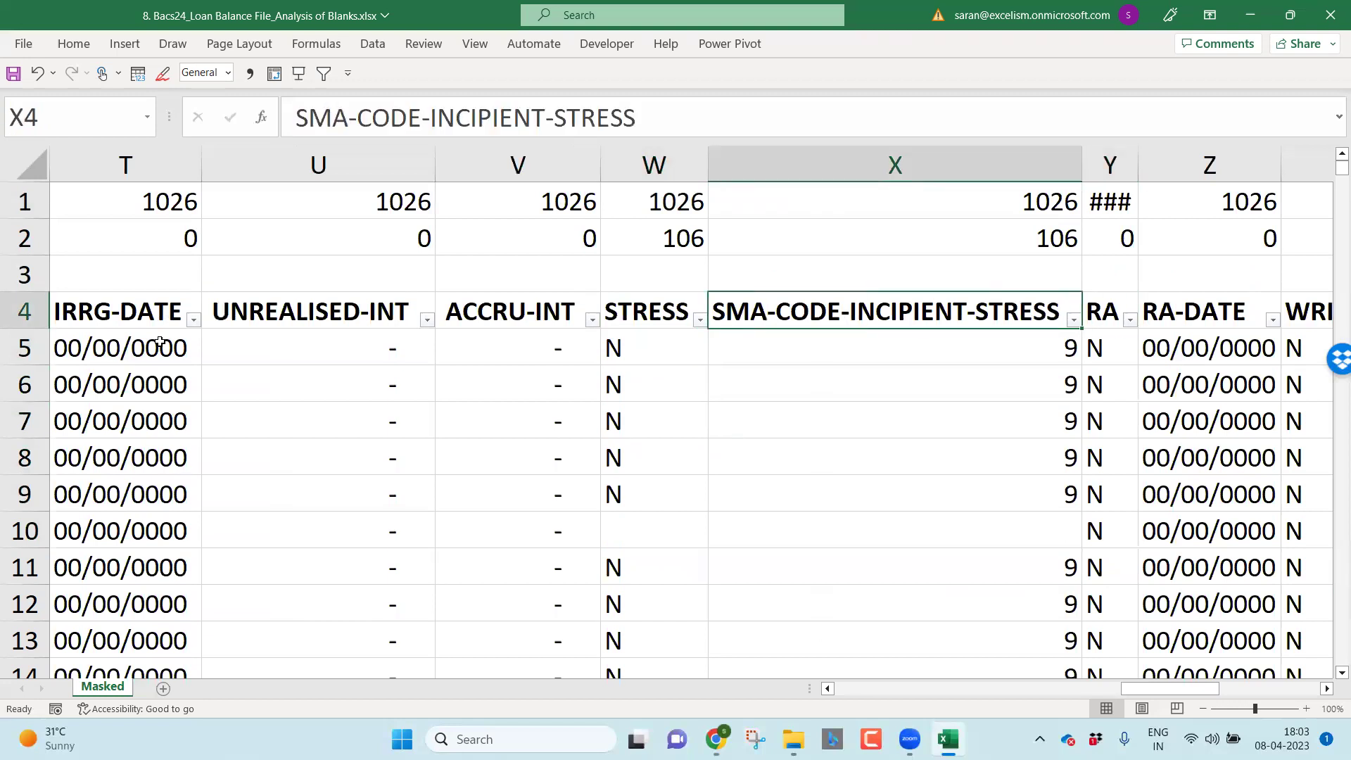
Step: AutoFit the width of the RA column to the row count in Y1
{"action": "key", "text": "Up"}
{"action": "key", "text": "Up"}
{"action": "key", "text": "Up"}
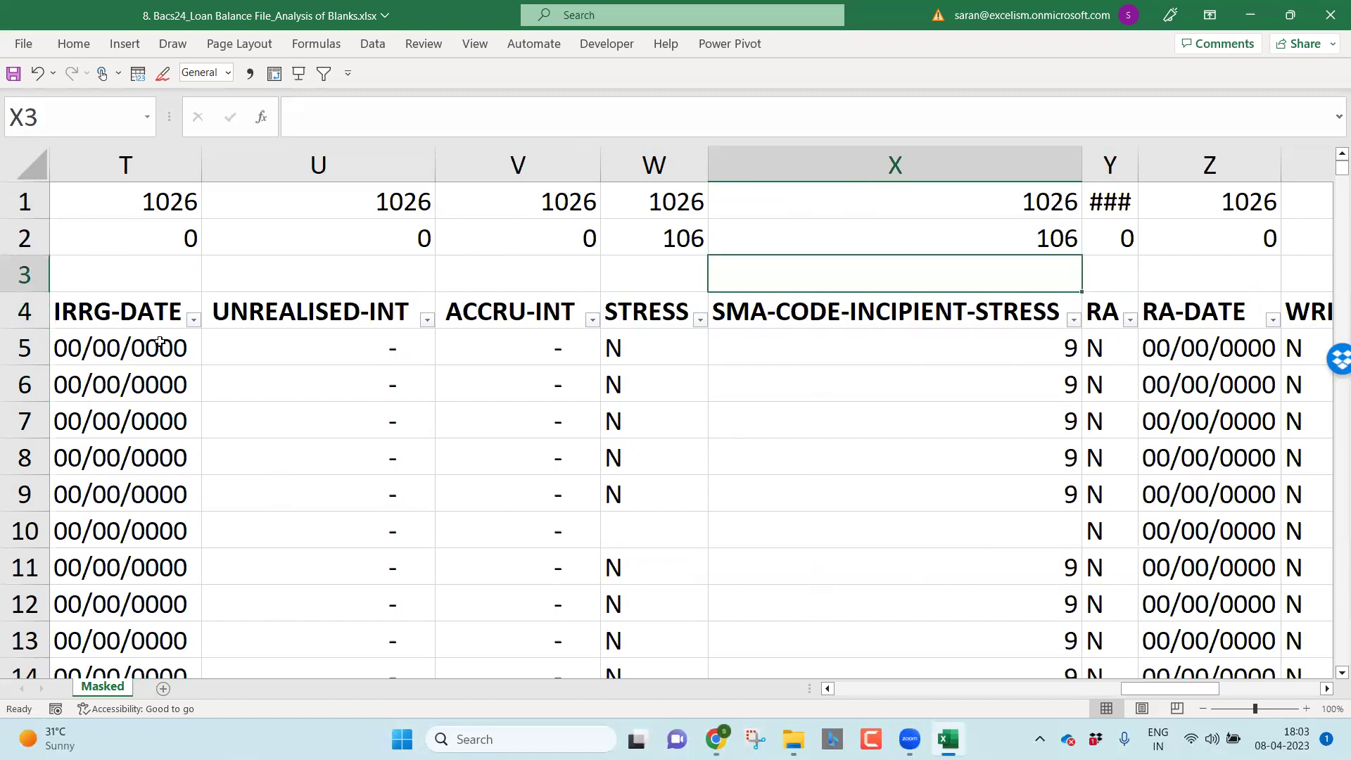
{"action": "key", "text": "Right"}
{"action": "key", "text": "alt+h"}
{"action": "key", "text": "o"}
{"action": "key", "text": "i"}
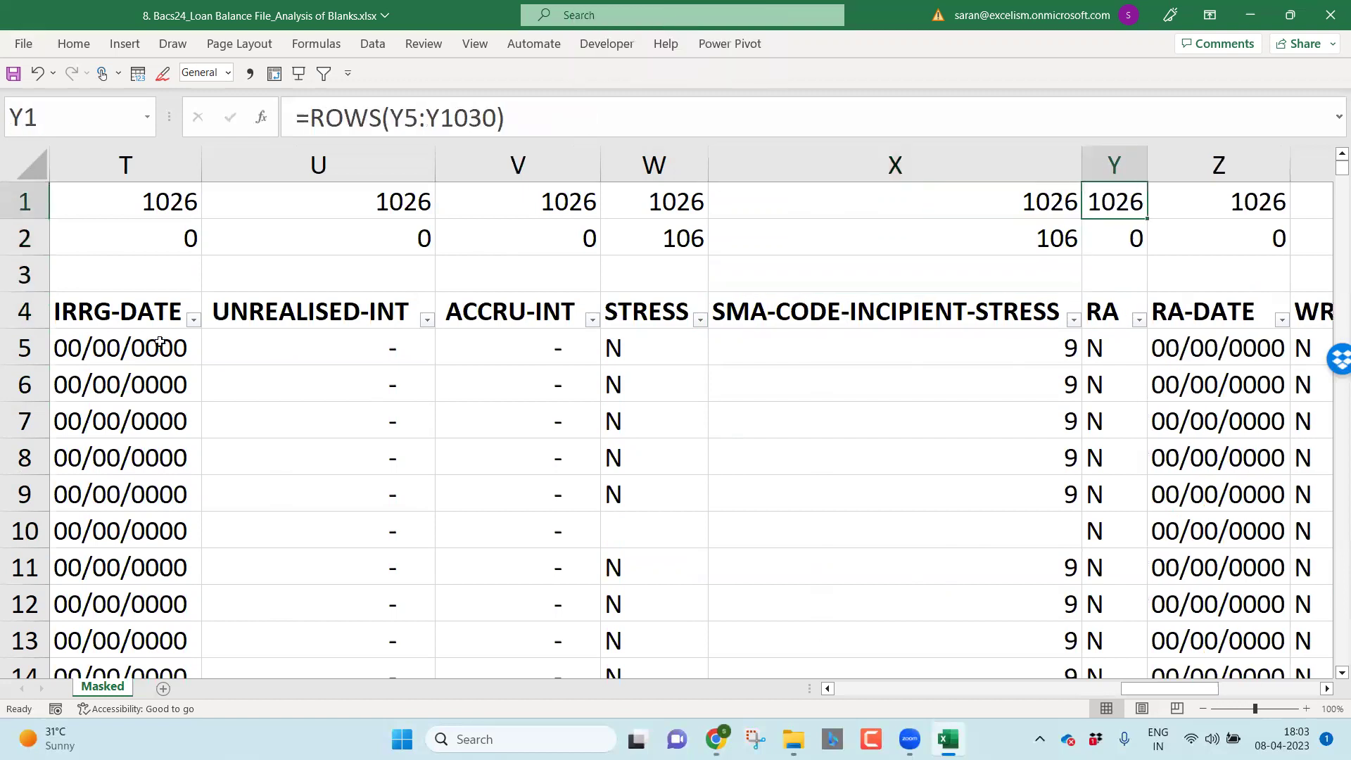
Step: Filter the STRESS column to show only the records with blank cells
{"action": "key", "text": "Down"}
{"action": "key", "text": "Down"}
{"action": "key", "text": "Down"}
{"action": "key", "text": "Left"}
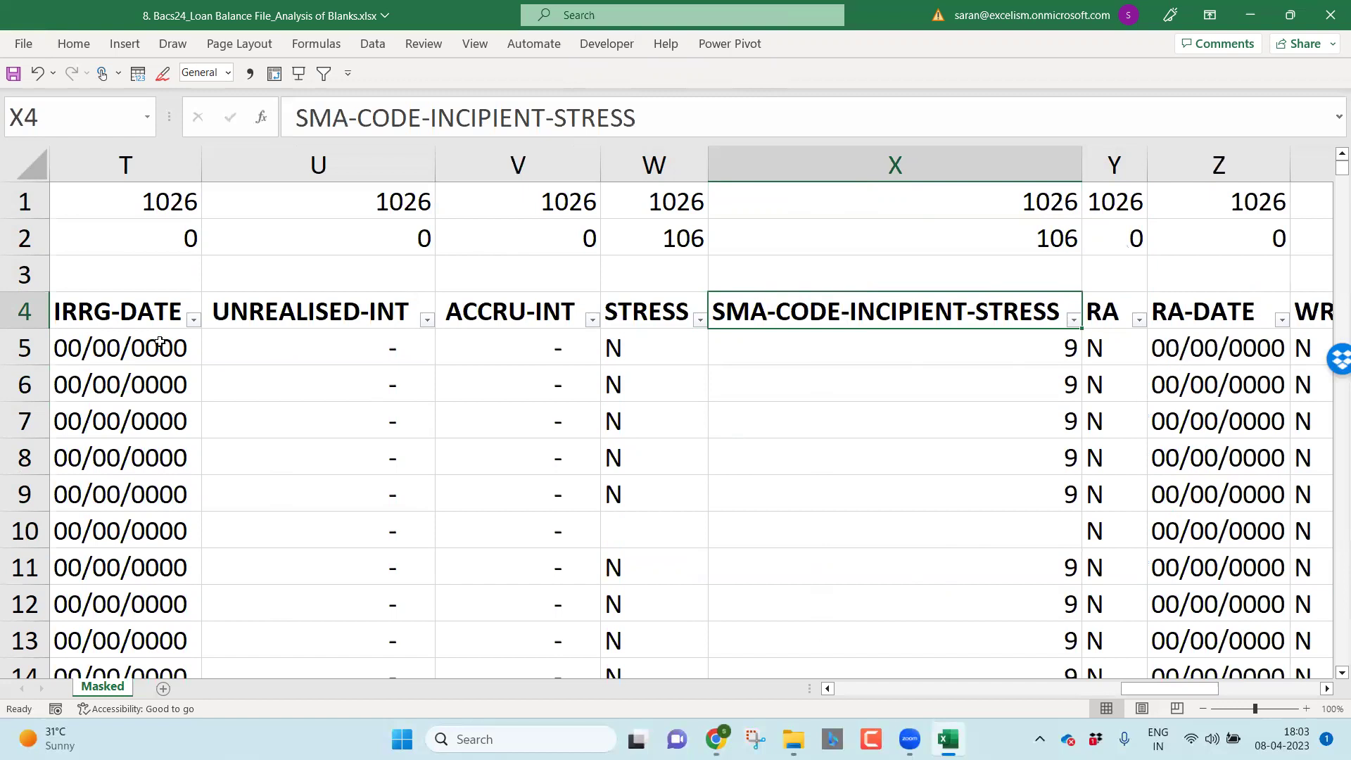
{"action": "key", "text": "Left"}
{"action": "key", "text": "alt+Down"}
{"action": "key", "text": "Down"}
{"action": "key", "text": "Down"}
{"action": "key", "text": "Down"}
{"action": "key", "text": "Down"}
{"action": "key", "text": "Down"}
{"action": "key", "text": "Down"}
{"action": "key", "text": "Down"}
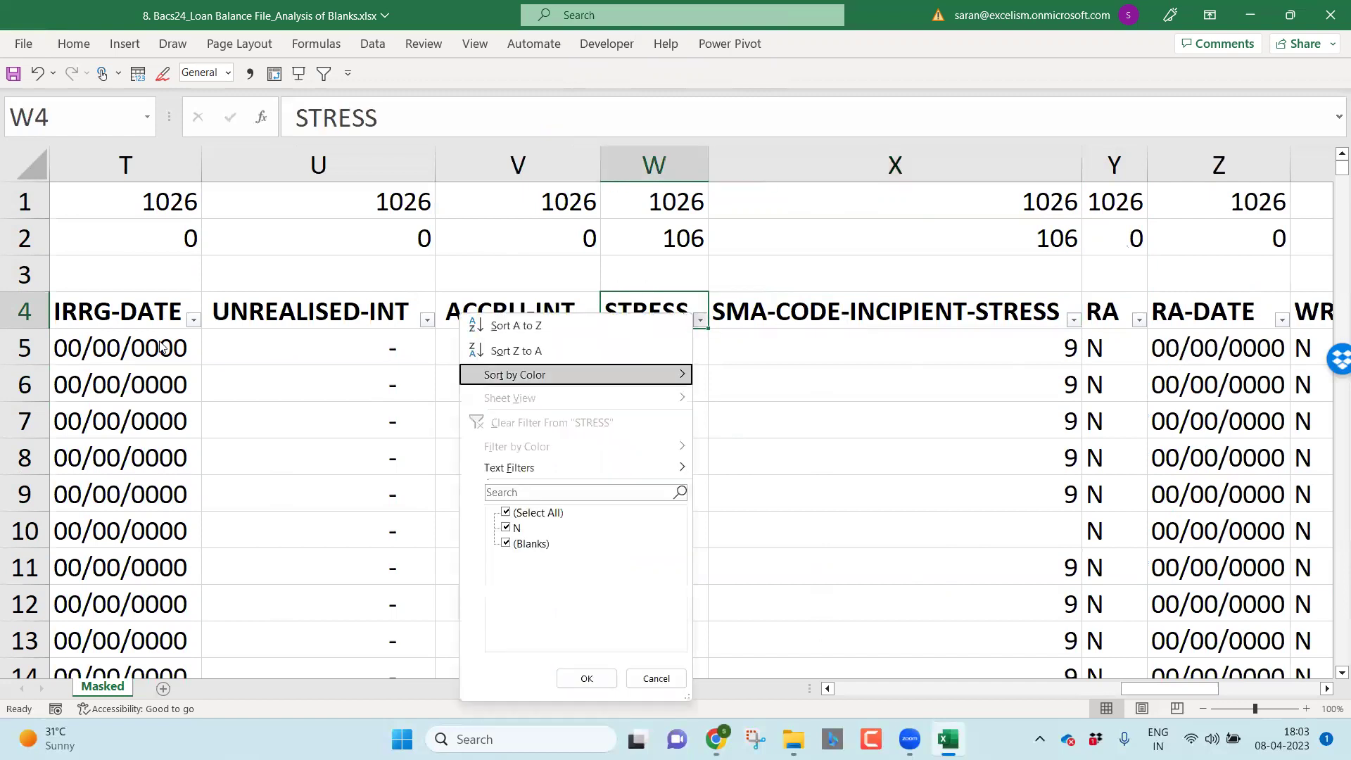
{"action": "key", "text": "Return"}
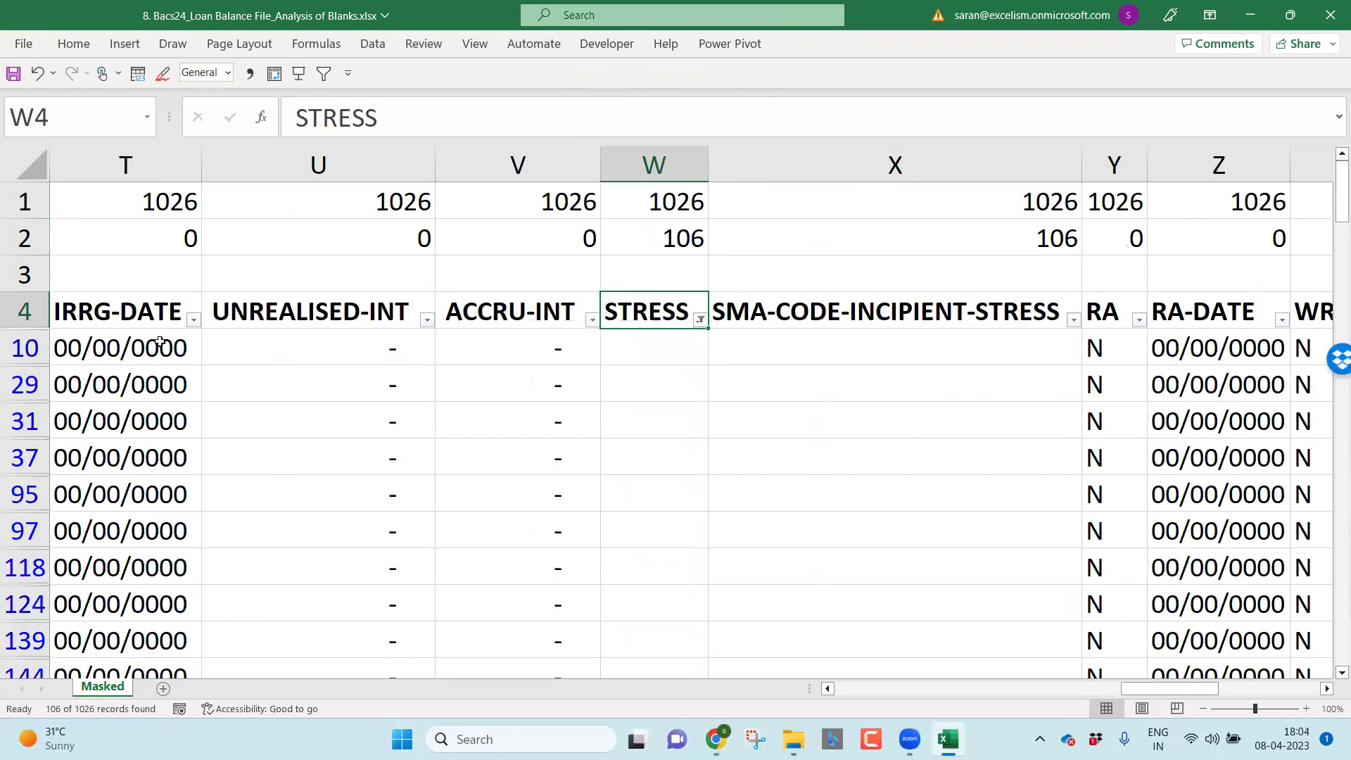
Step: View the SMA-CLASS values available in the filter for the records with blank STRESS cells
{"action": "key", "text": "Right"}
{"action": "key", "text": "Right"}
{"action": "key", "text": "Right"}
{"action": "key", "text": "Right"}
{"action": "key", "text": "Right"}
{"action": "key", "text": "Right"}
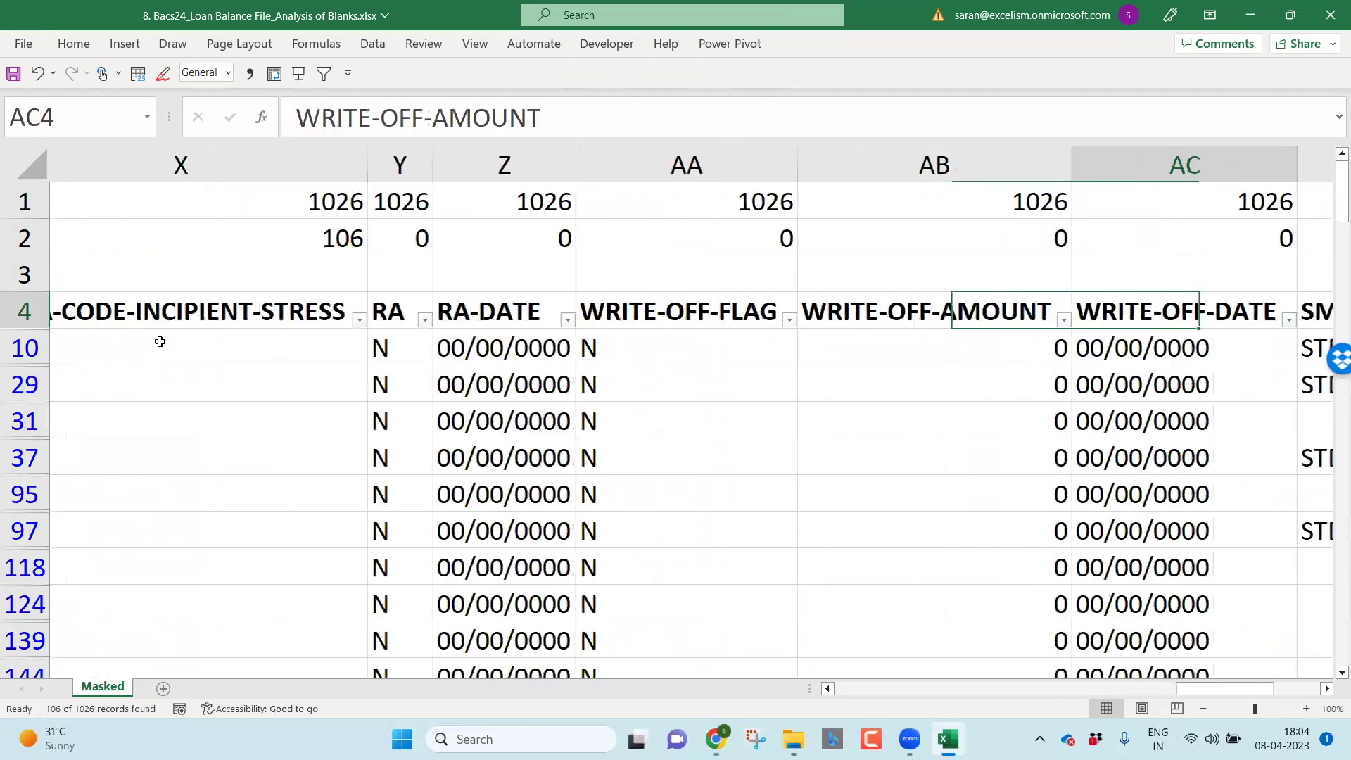
{"action": "key", "text": "Right"}
{"action": "key", "text": "alt+Down"}
{"action": "key", "text": "Down"}
{"action": "key", "text": "Down"}
{"action": "key", "text": "Down"}
{"action": "key", "text": "Down"}
{"action": "key", "text": "Down"}
{"action": "key", "text": "Up"}
{"action": "key", "text": "Up"}
{"action": "key", "text": "Down"}
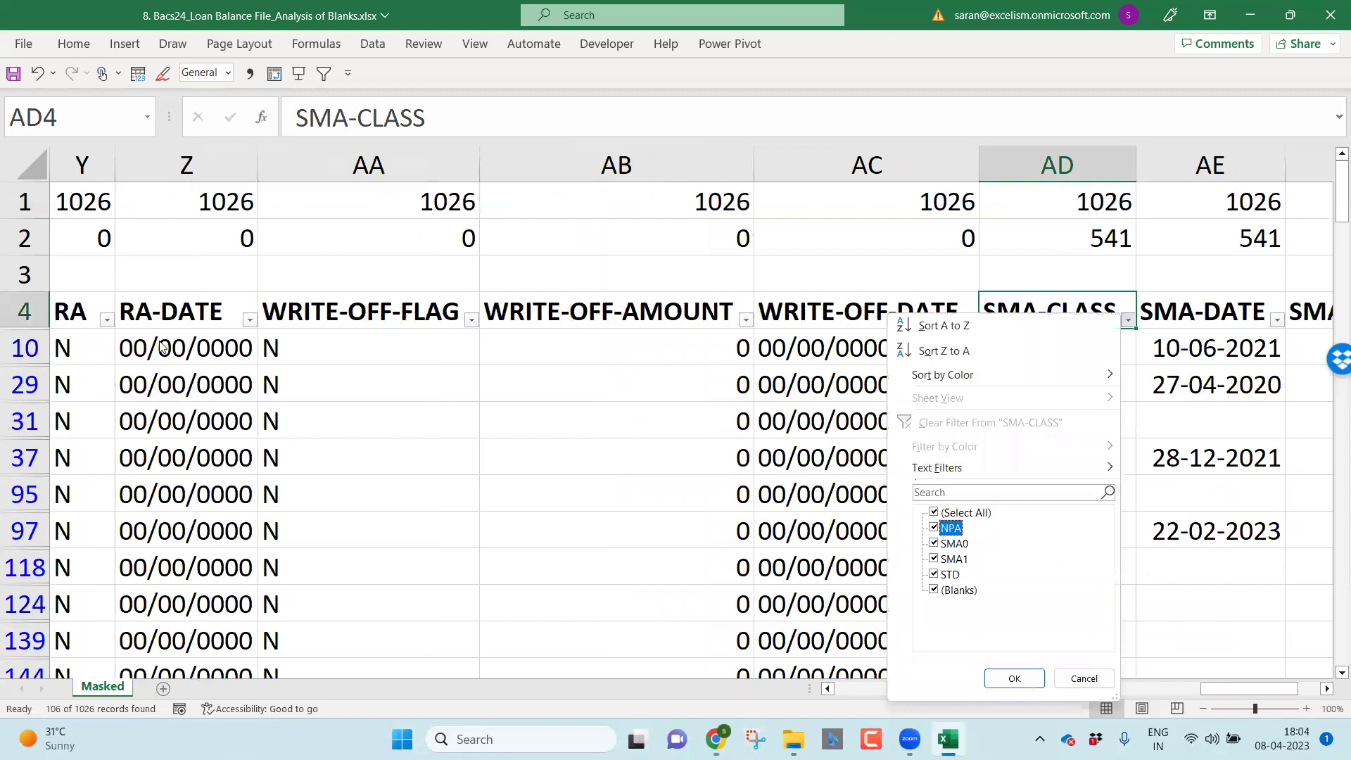
{"action": "key", "text": "Down"}
{"action": "key", "text": "Up"}
{"action": "key", "text": "Up"}
{"action": "key", "text": "space"}
{"action": "key", "text": "Down"}
{"action": "key", "text": "Down"}
{"action": "key", "text": "Down"}
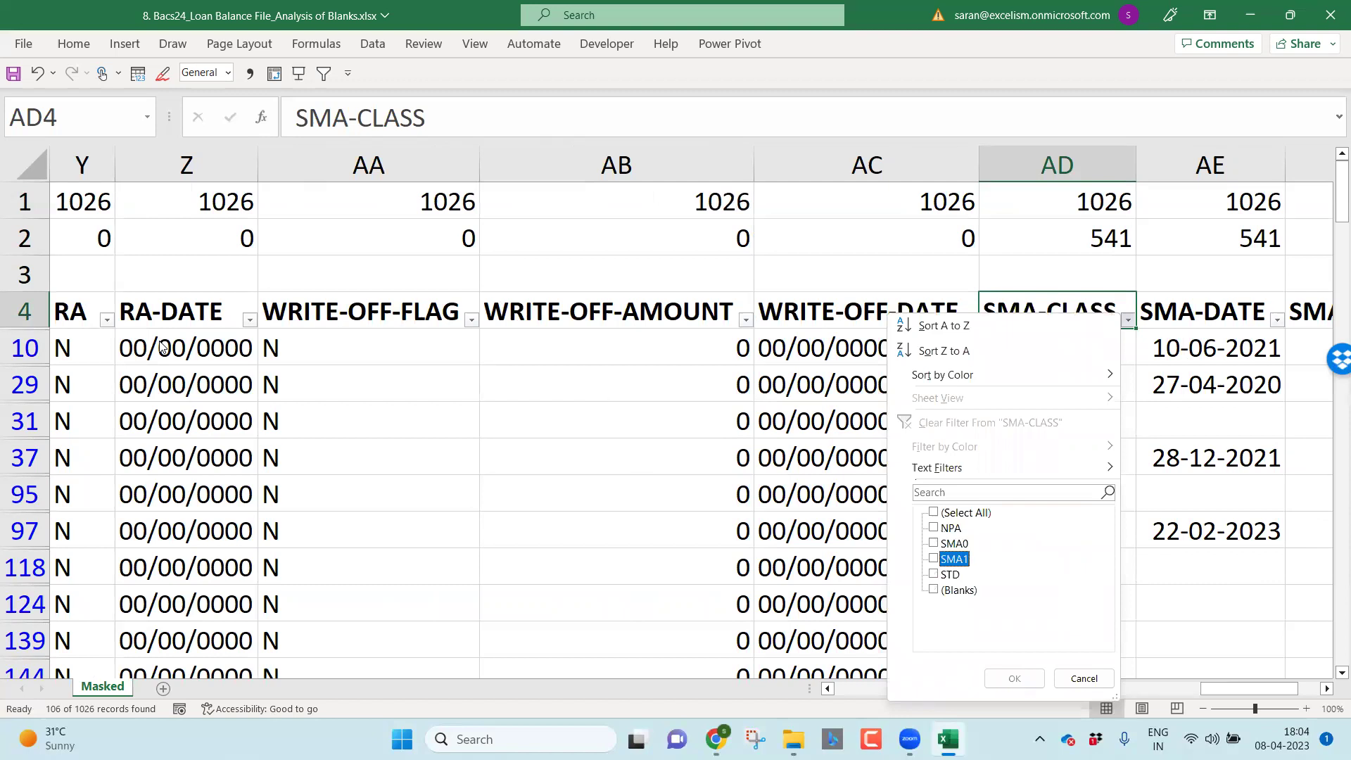
{"action": "key", "text": "Down"}
{"action": "key", "text": "Escape"}
Step: Clear the STRESS filter so that the full record list is shown
{"action": "key", "text": "alt+d"}
{"action": "key", "text": "f"}
{"action": "key", "text": "s"}
{"action": "key", "text": "Left"}
{"action": "key", "text": "Left"}
{"action": "key", "text": "Left"}
{"action": "key", "text": "Left"}
{"action": "key", "text": "Left"}
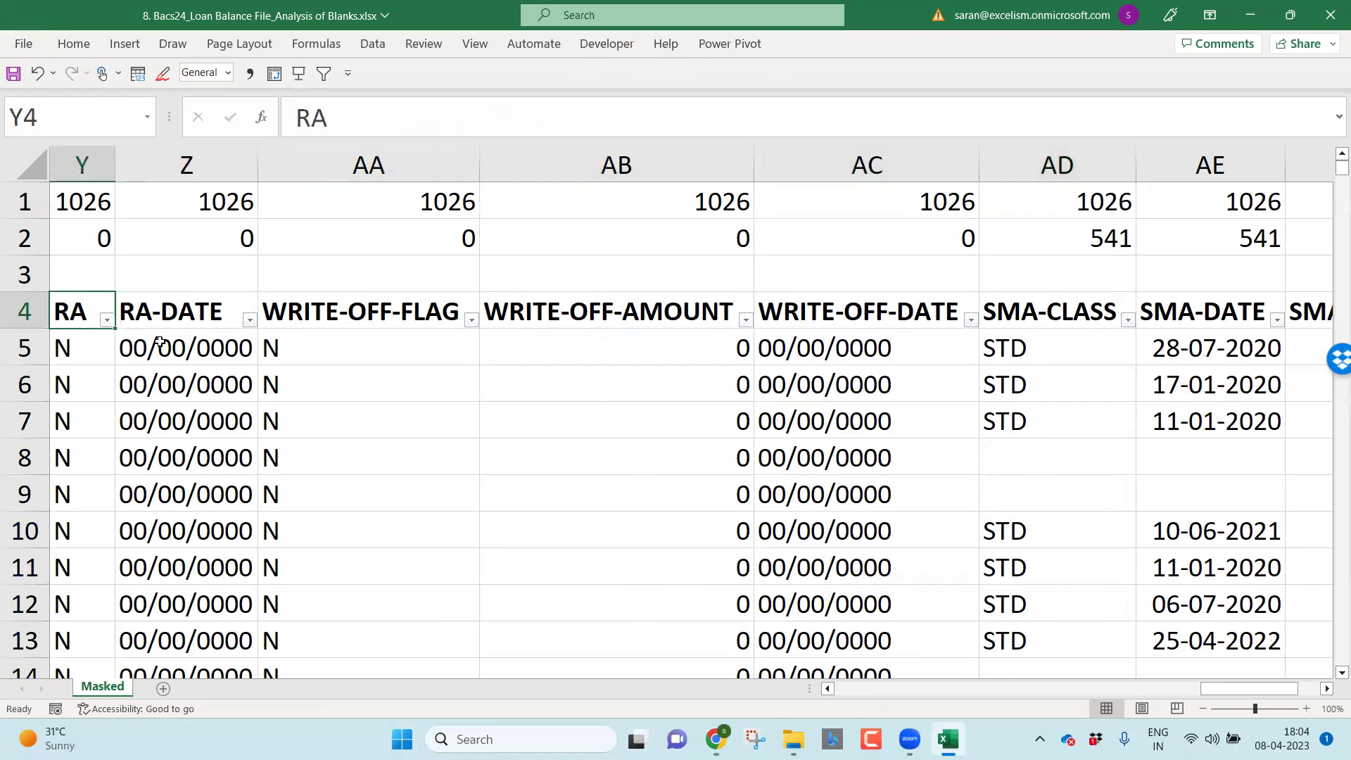
Step: AutoFit the width of the SMA-CODE-INCIPIENT-STRESS column
{"action": "key", "text": "Left"}
{"action": "key", "text": "alt+h"}
{"action": "key", "text": "o"}
{"action": "key", "text": "i"}
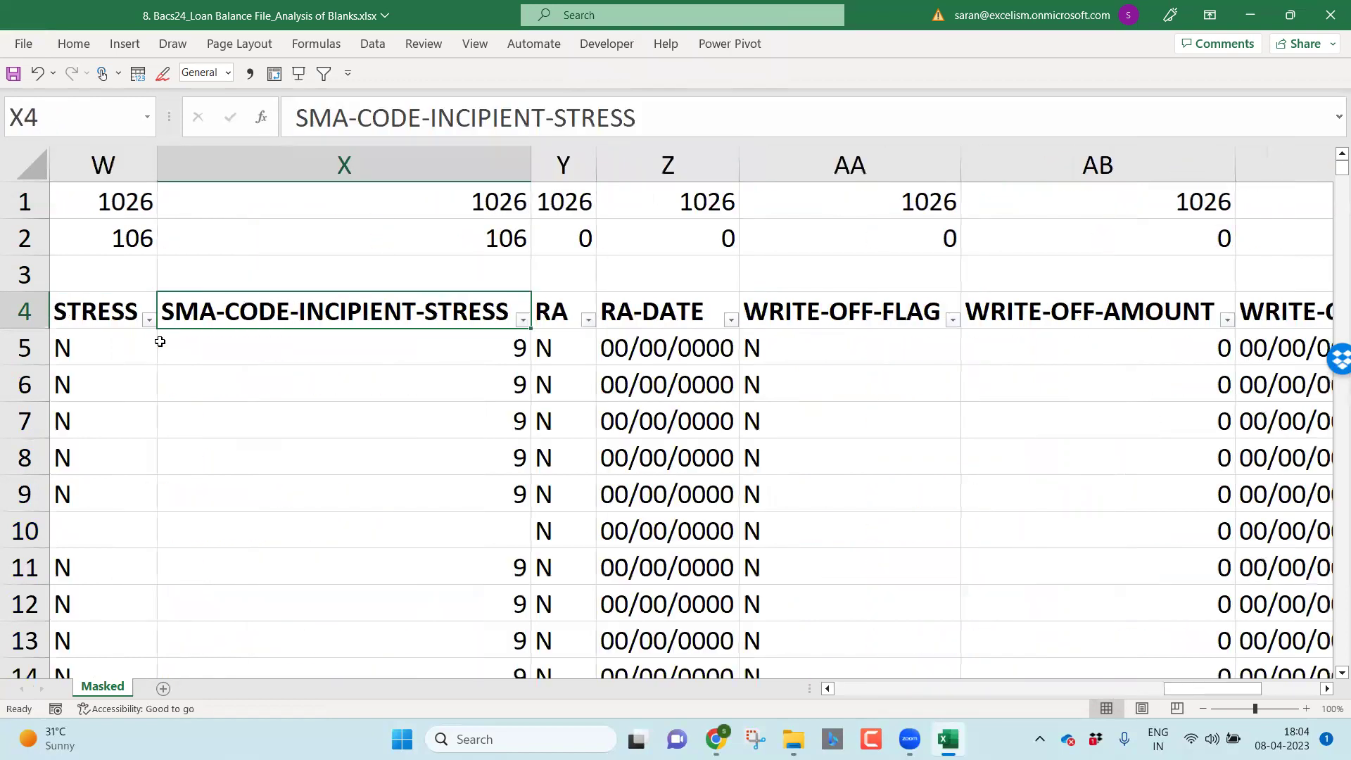
{"action": "key", "text": "Left"}
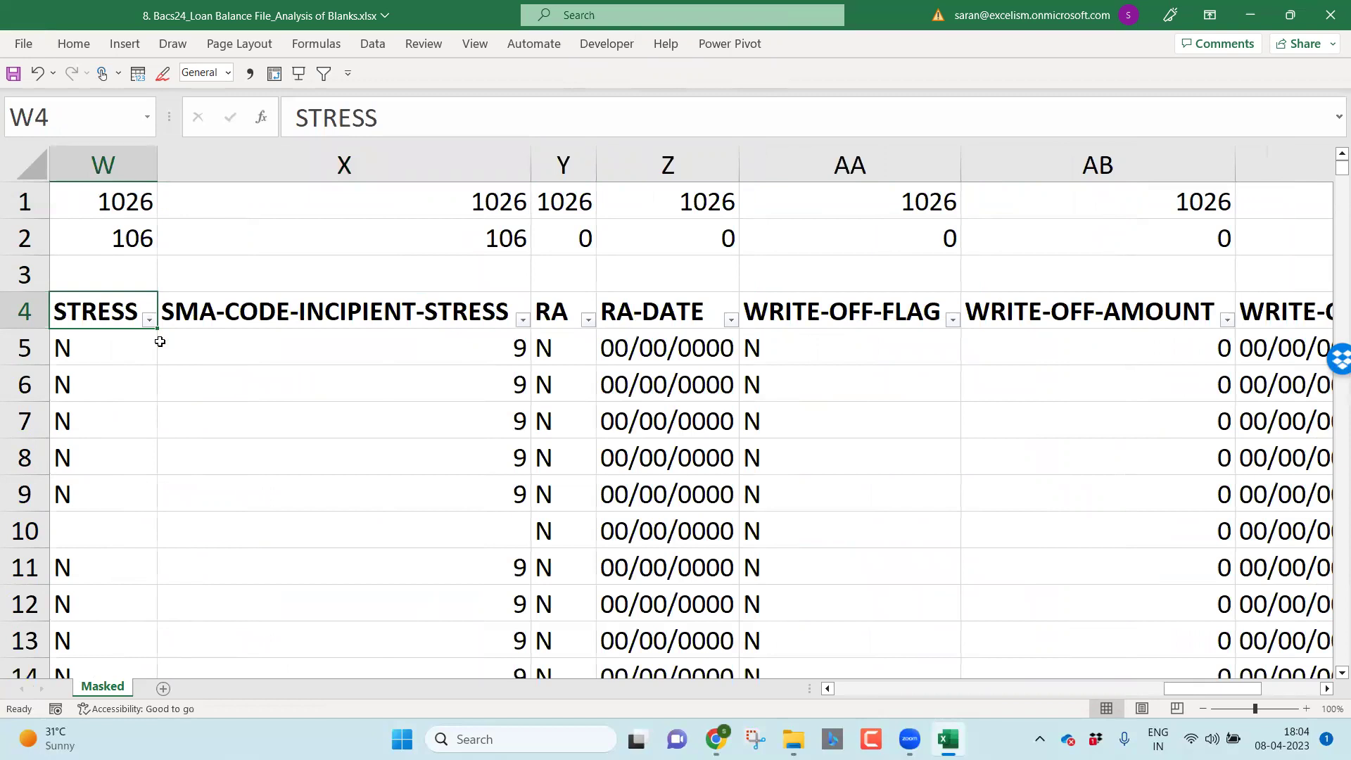
Step: Review the headers from STRESS to SMA-CLASS and check the SMA-CLASS filter list without changing it
{"action": "key", "text": "Right"}
{"action": "key", "text": "Right"}
{"action": "key", "text": "Right"}
{"action": "key", "text": "Right"}
{"action": "key", "text": "Right"}
{"action": "key", "text": "Right"}
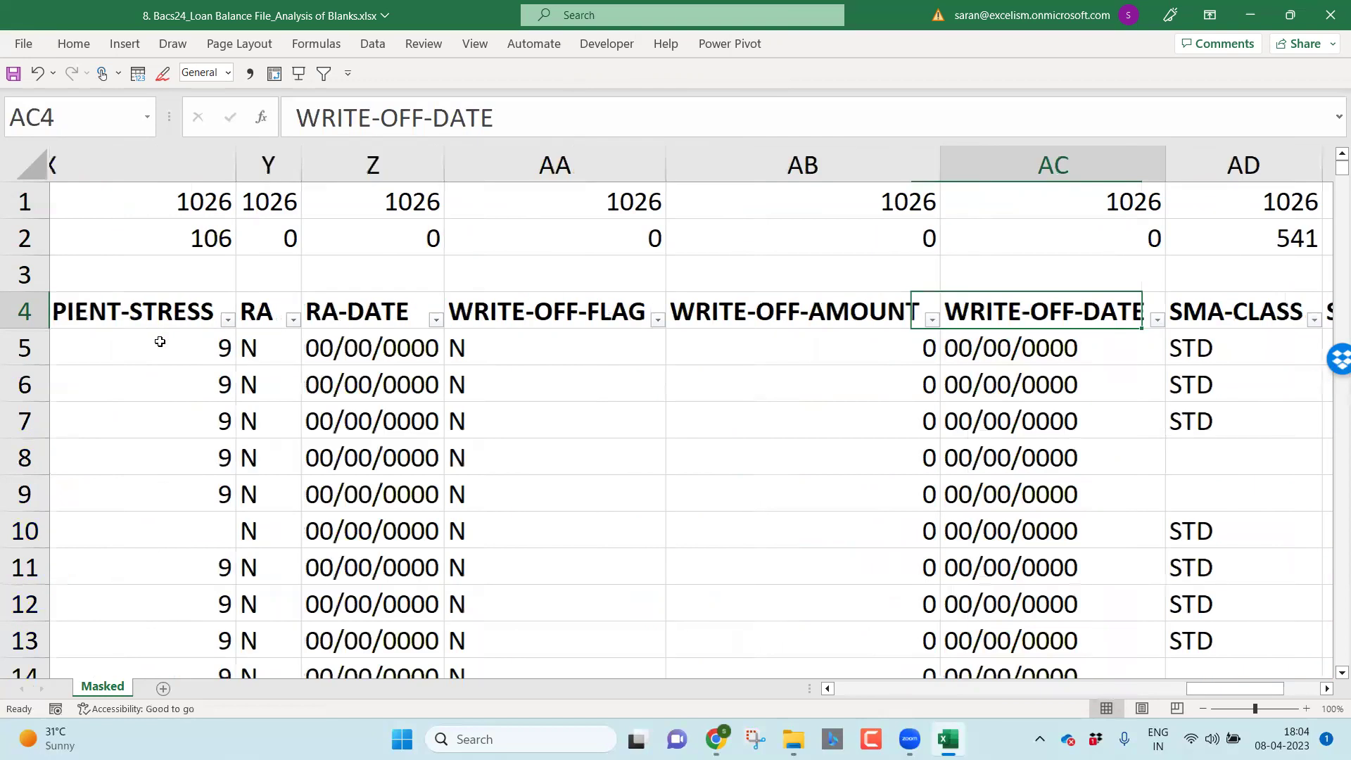
{"action": "key", "text": "Right"}
{"action": "key", "text": "alt+Down"}
{"action": "key", "text": "Escape"}
Step: Examine the STRESS column's blank count alongside the neighbouring UNREALISED-INT and ACCRU-INT columns
{"action": "key", "text": "Left"}
{"action": "key", "text": "Left"}
{"action": "key", "text": "Left"}
{"action": "key", "text": "Left"}
{"action": "key", "text": "Left"}
{"action": "key", "text": "Left"}
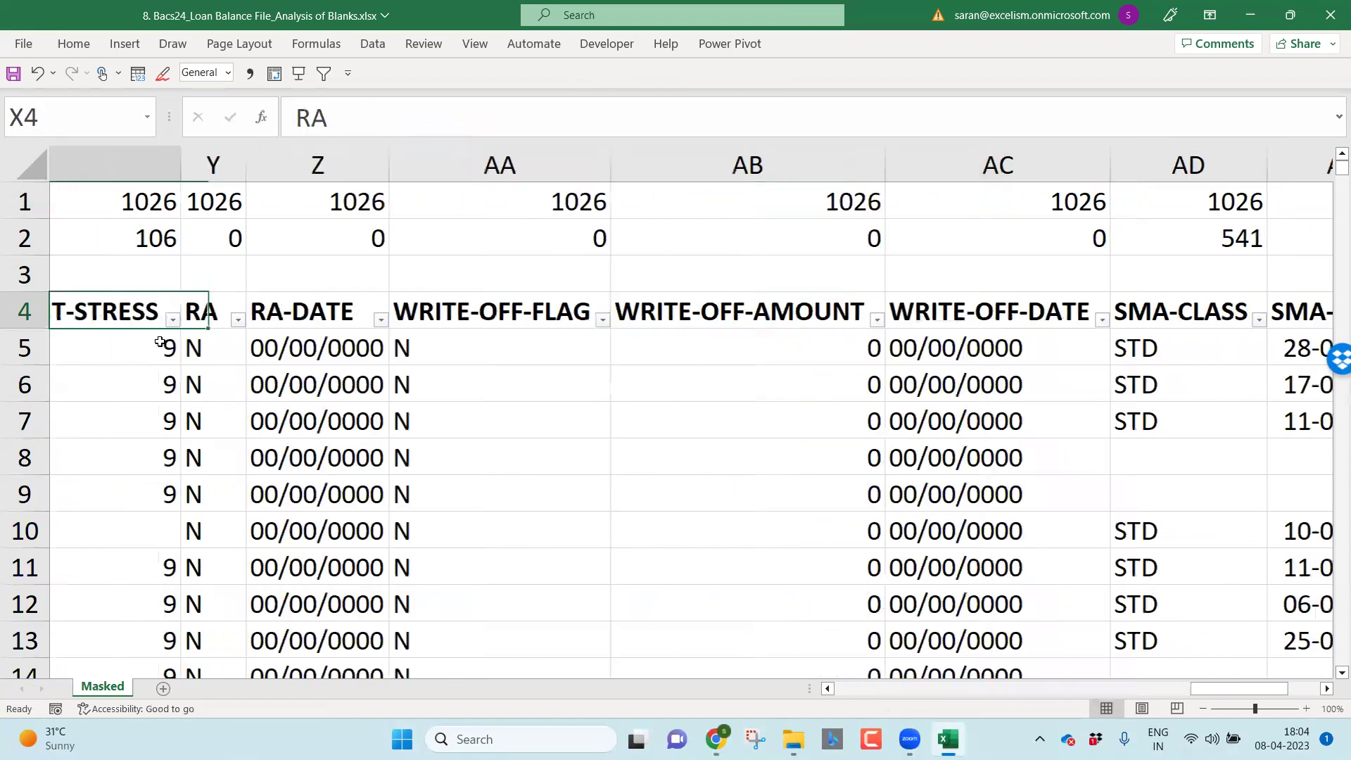
{"action": "key", "text": "Left"}
{"action": "key", "text": "Left"}
{"action": "key", "text": "Left"}
{"action": "key", "text": "Left"}
{"action": "key", "text": "Right"}
{"action": "key", "text": "Right"}
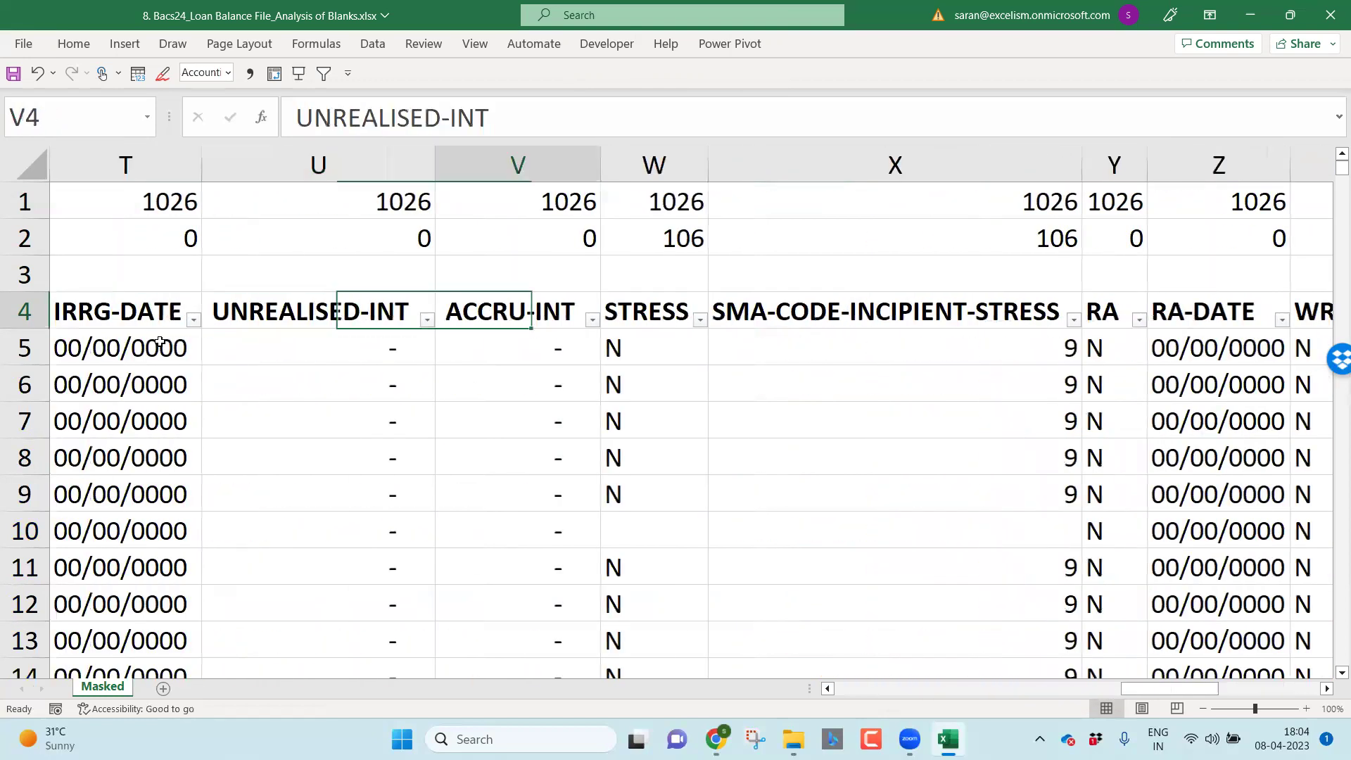
{"action": "key", "text": "Right"}
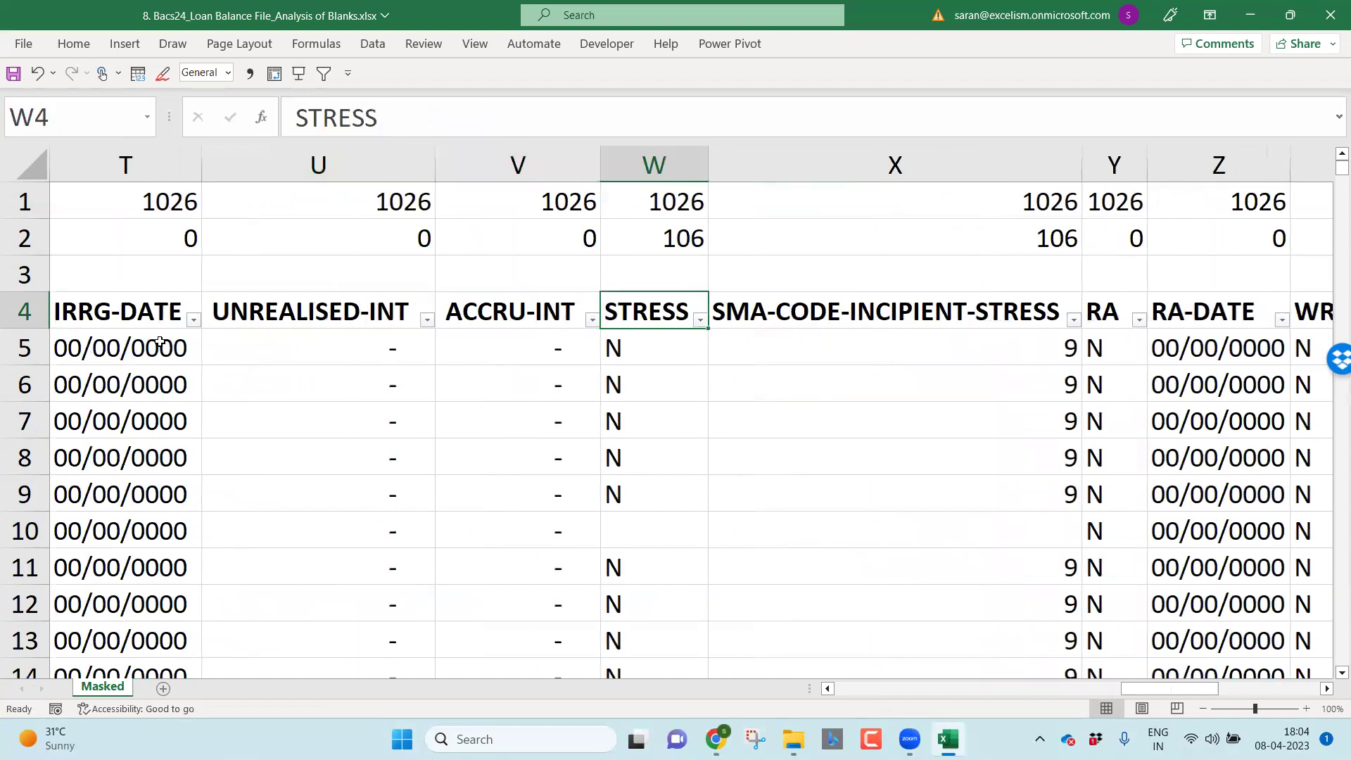
Step: Filter the RA column to show only the records marked Y
{"action": "key", "text": "Right"}
{"action": "key", "text": "Right"}
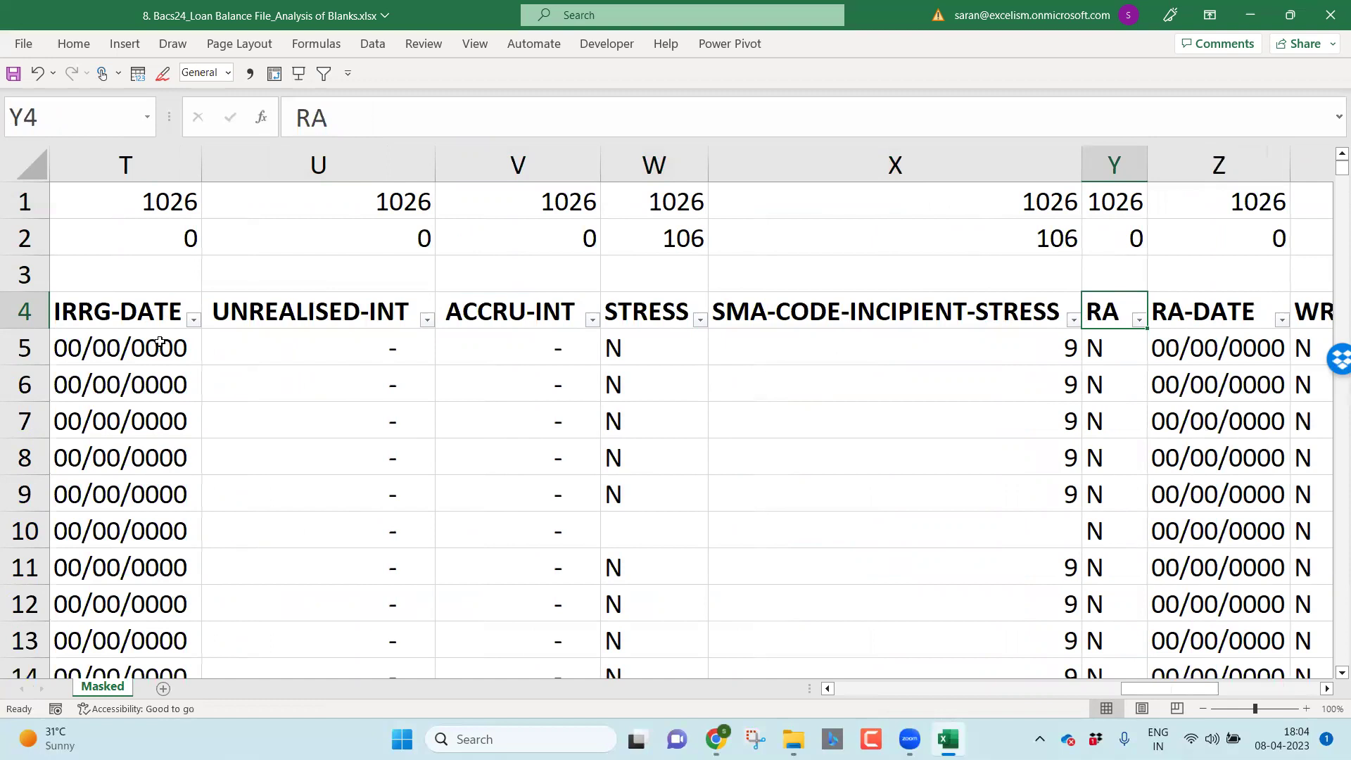
{"action": "key", "text": "alt+Down"}
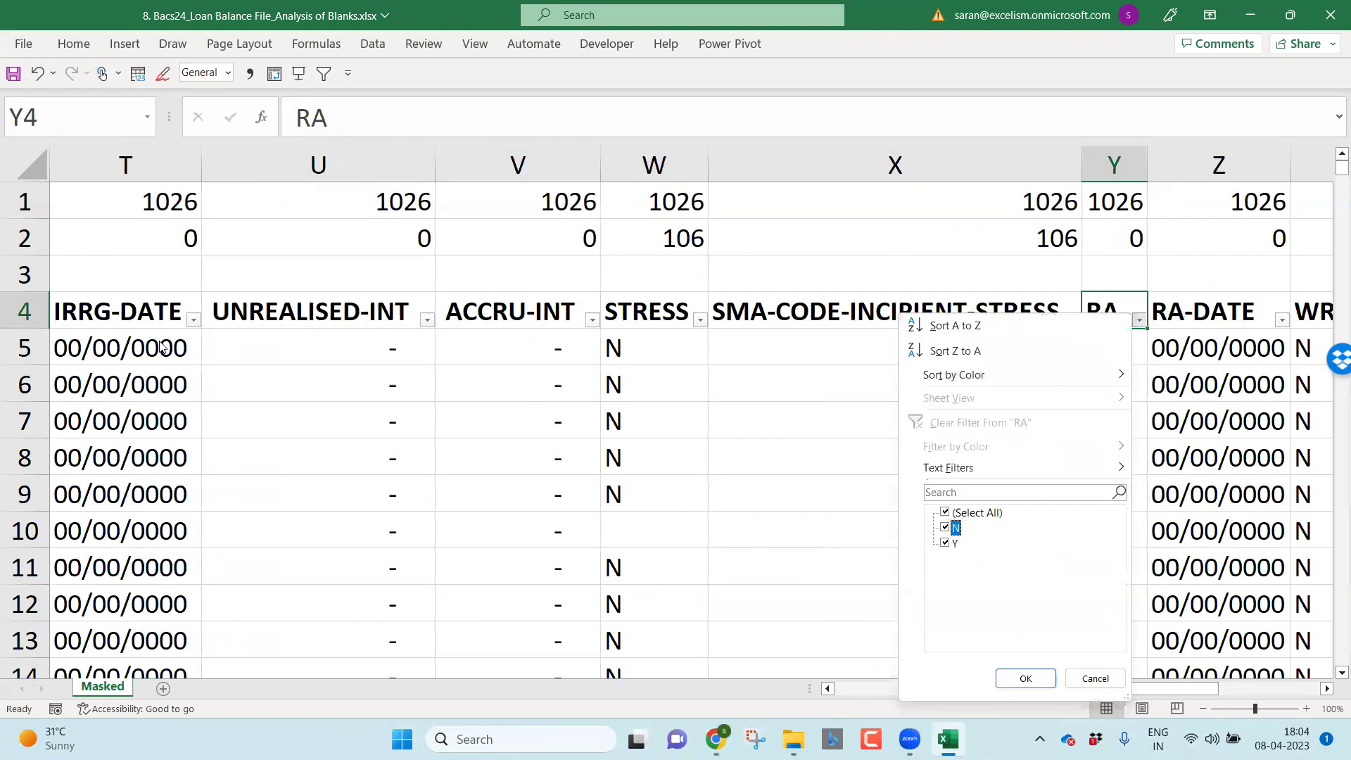
{"action": "key", "text": "Escape"}
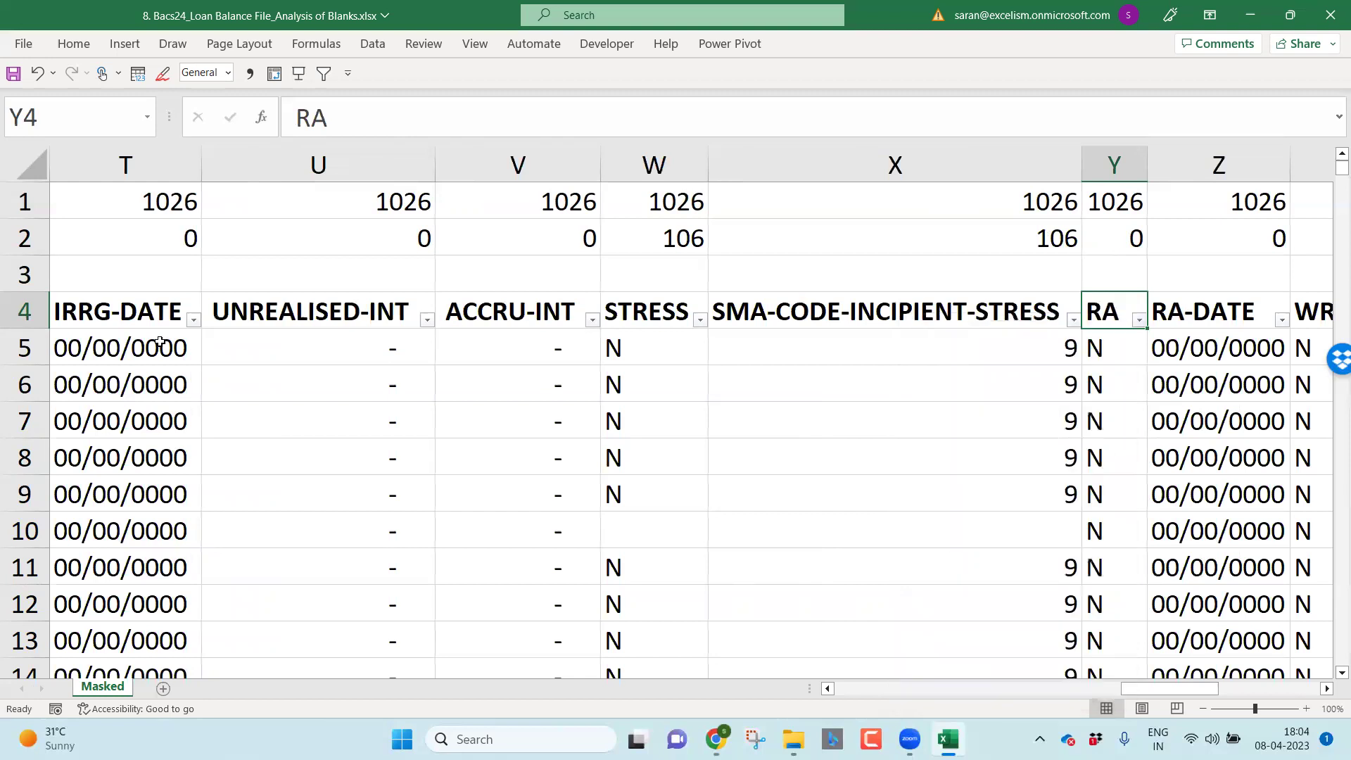
{"action": "key", "text": "Up"}
{"action": "key", "text": "Up"}
{"action": "key", "text": "Down"}
{"action": "key", "text": "Down"}
{"action": "key", "text": "alt+Down"}
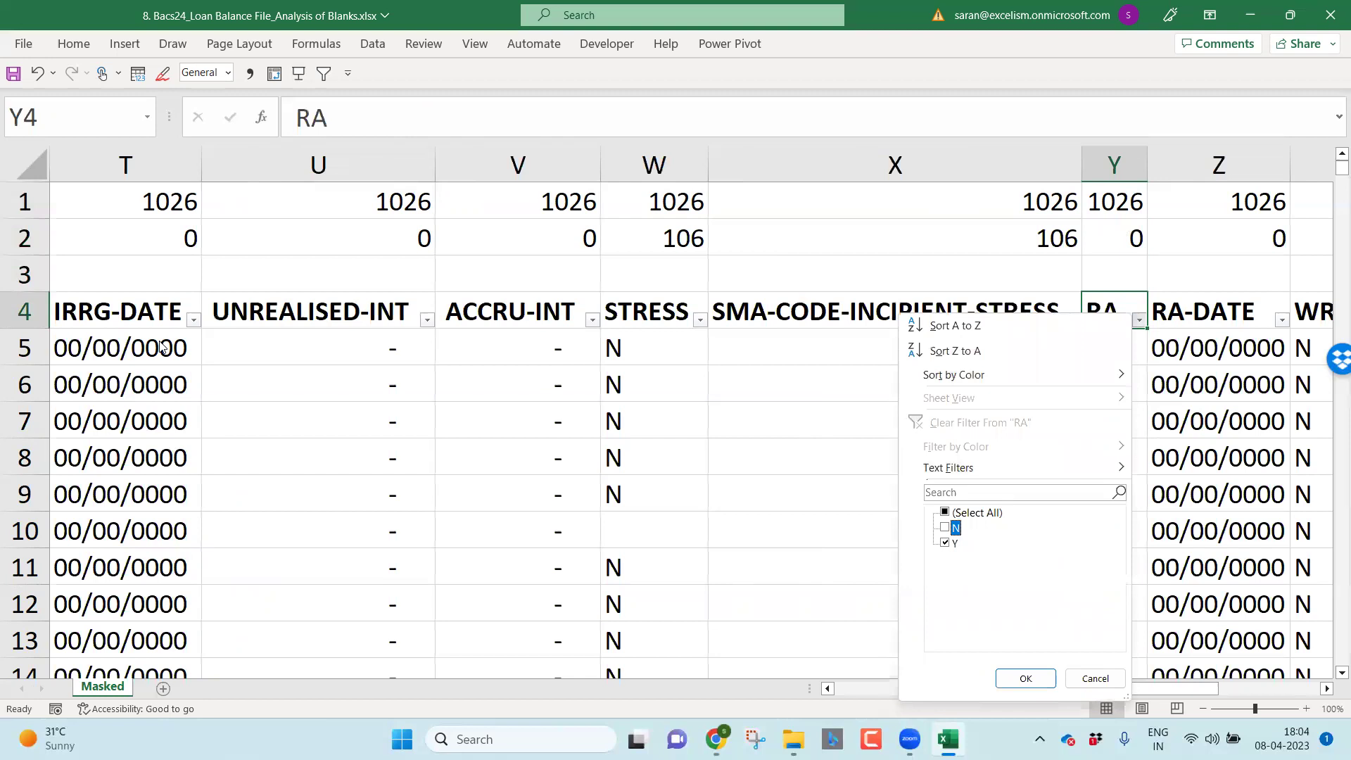
{"action": "key", "text": "Return"}
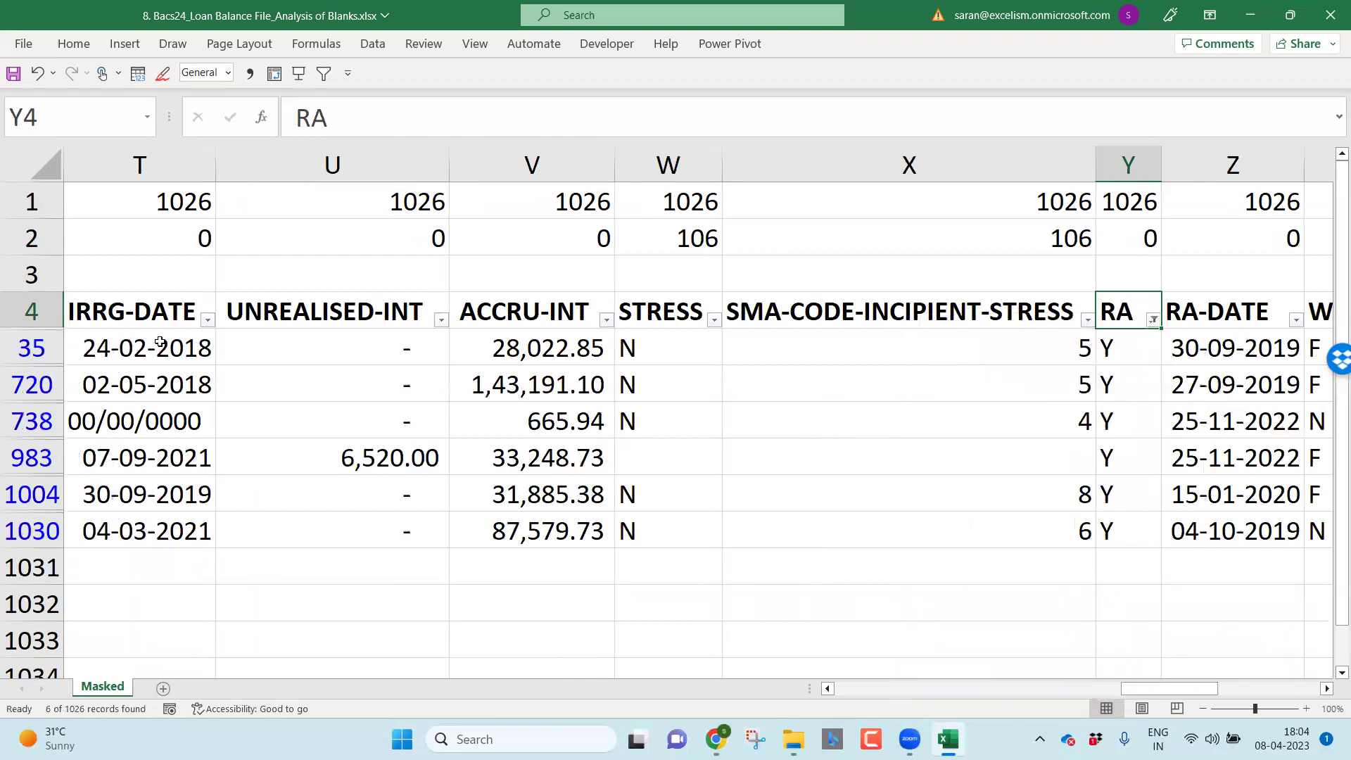
Step: Examine the RA-DATE values of the records marked Y in the RA column
{"action": "key", "text": "Down"}
{"action": "key", "text": "Up"}
{"action": "key", "text": "Right"}
{"action": "key", "text": "Down"}
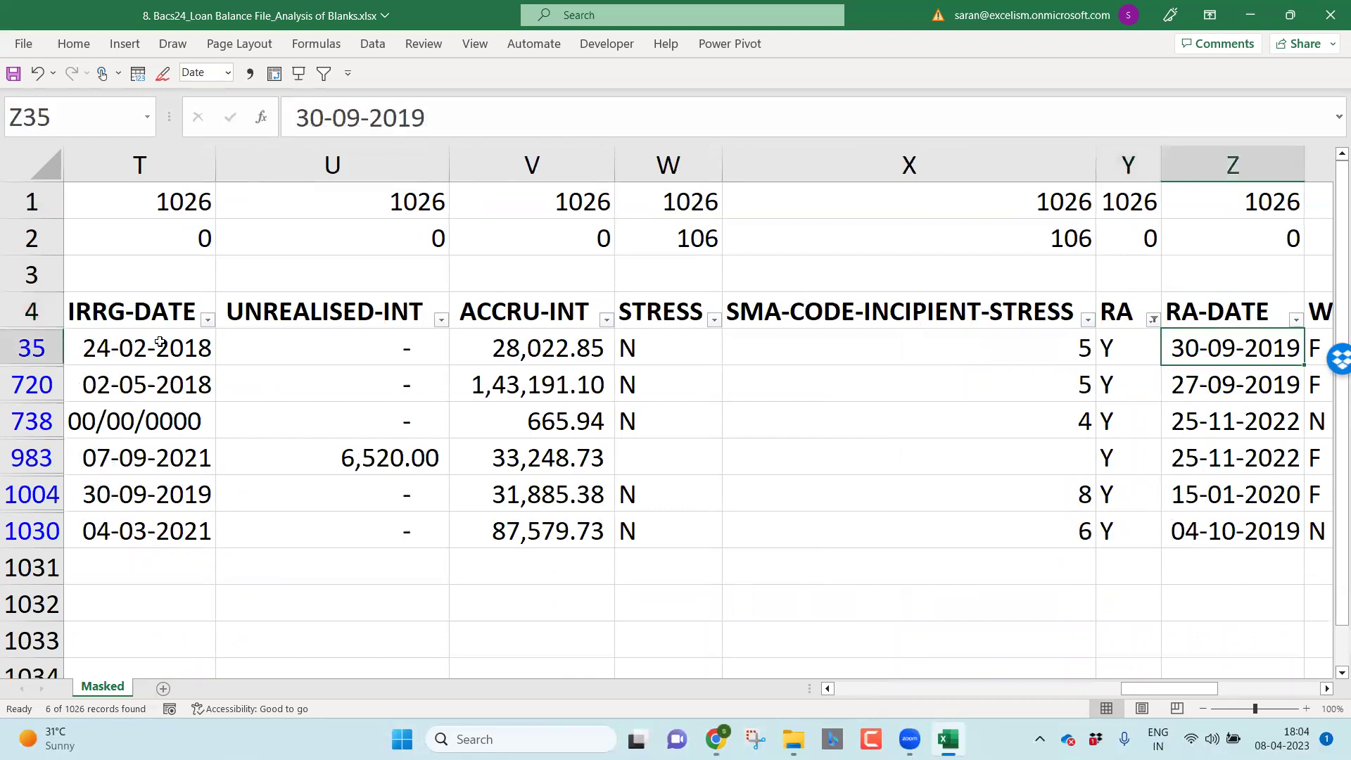
{"action": "key", "text": "ctrl+shift+Down"}
{"action": "key", "text": "Up"}
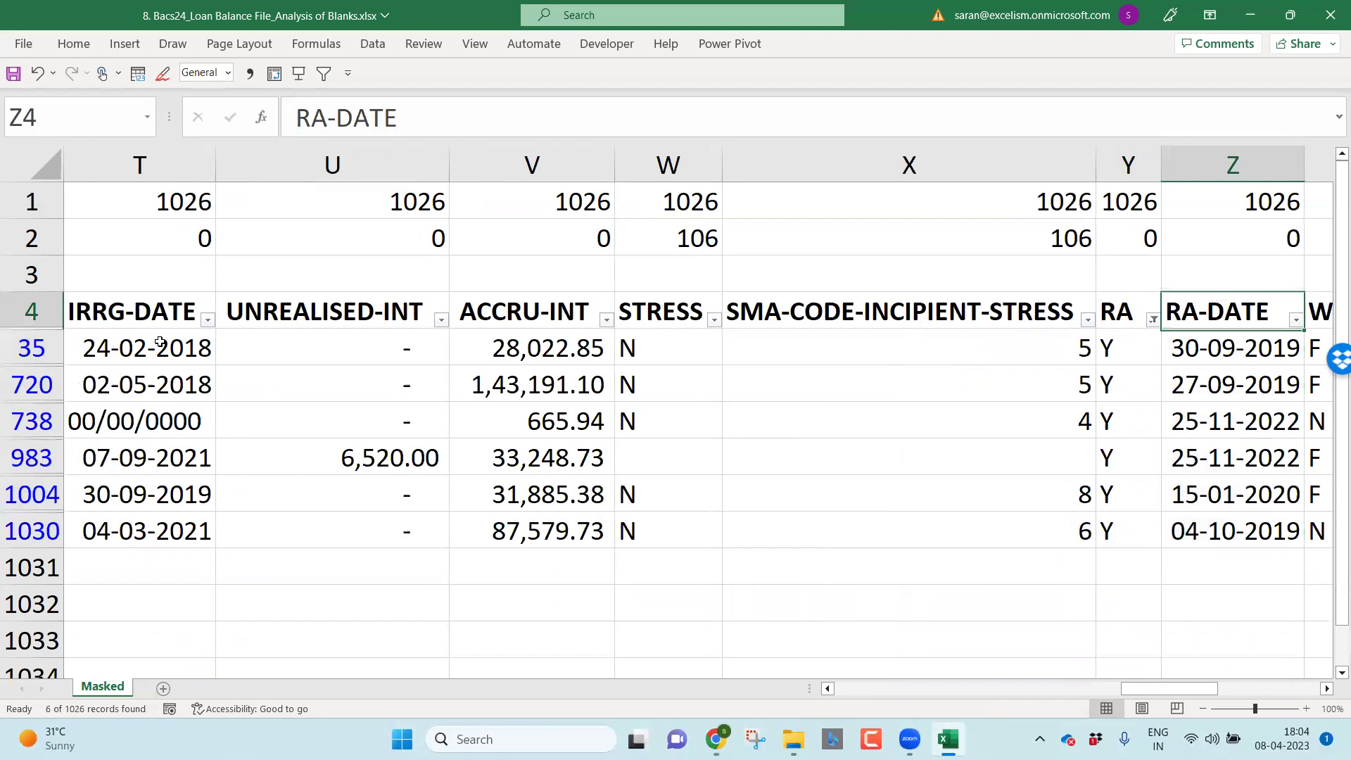
{"action": "key", "text": "Left"}
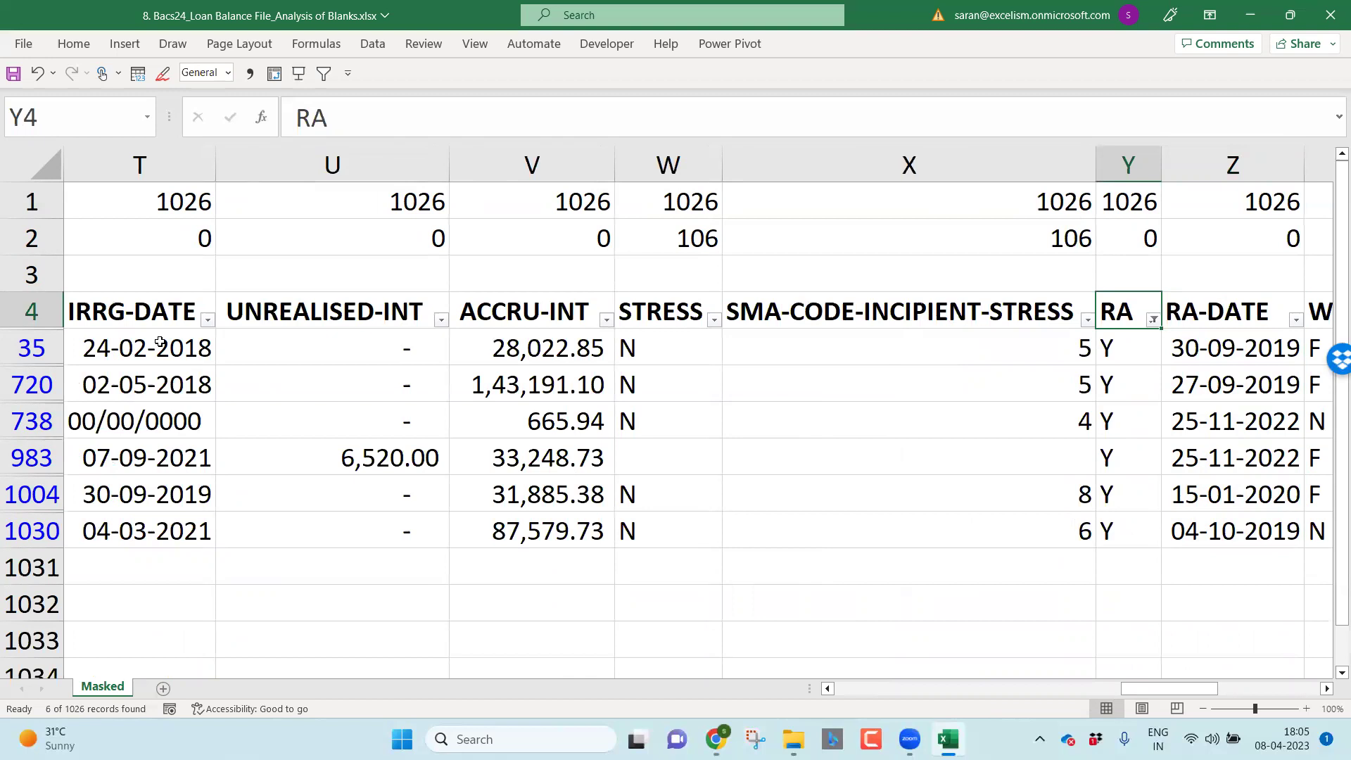
Step: Select the NPA entries in the SMA-CLASS column for rows 738 to 1030
{"action": "key", "text": "Right"}
{"action": "key", "text": "Right"}
{"action": "key", "text": "Right"}
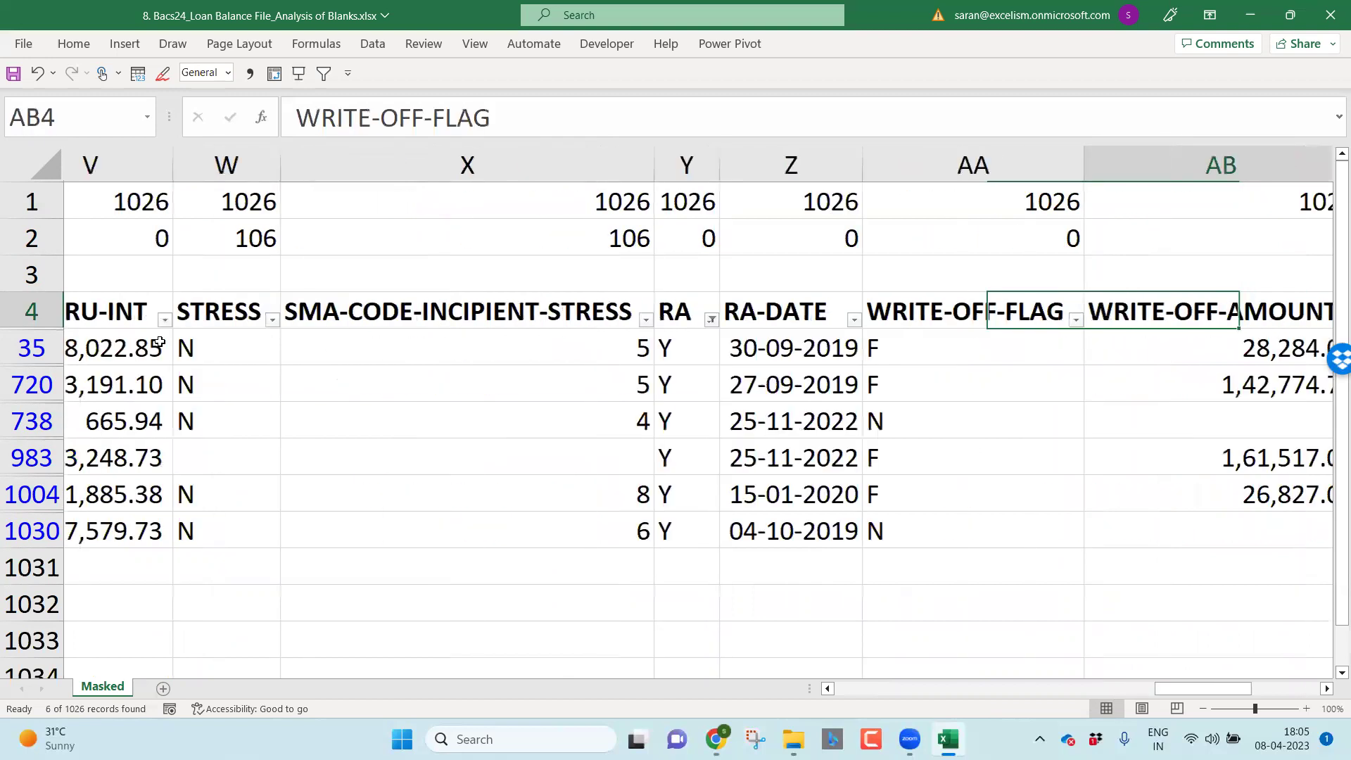
{"action": "key", "text": "Right"}
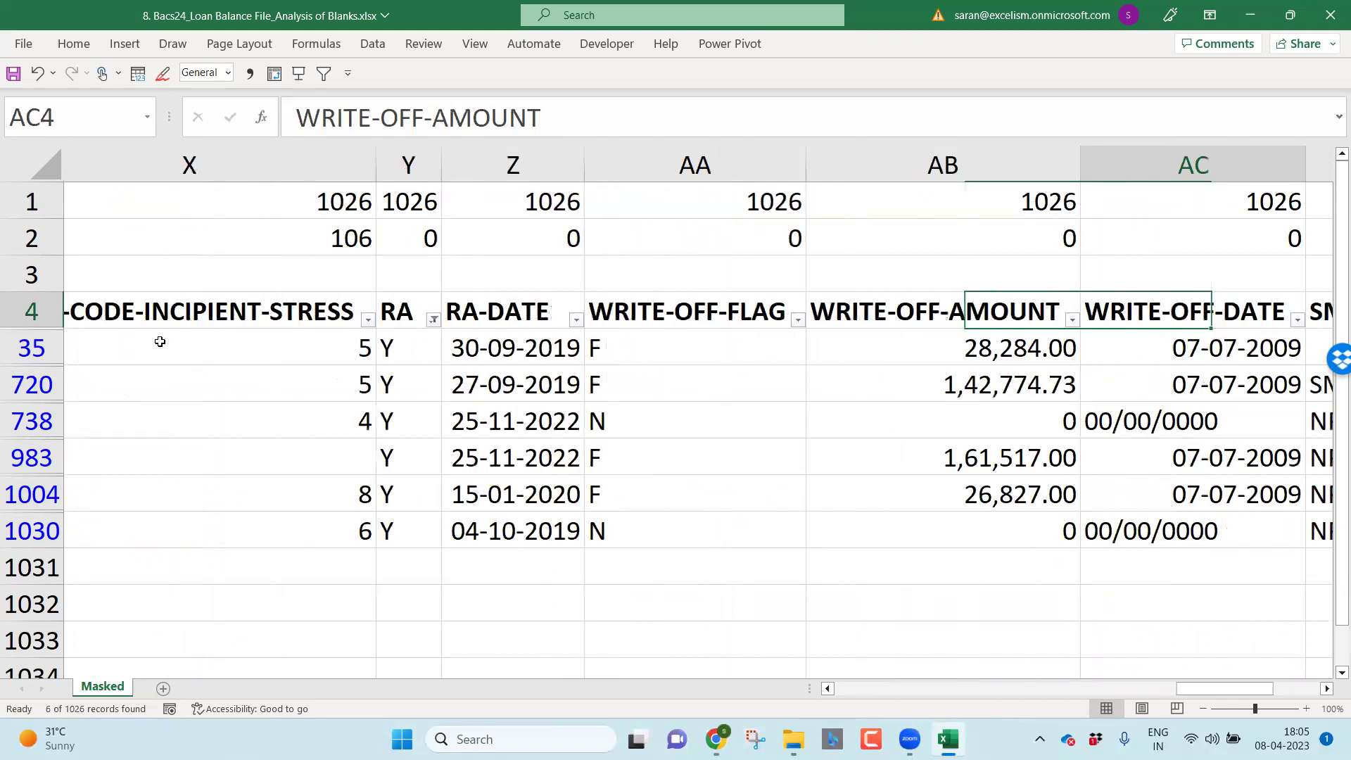
{"action": "key", "text": "Right"}
{"action": "key", "text": "ctrl+Down"}
{"action": "key", "text": "Down"}
{"action": "key", "text": "ctrl+shift+Down"}
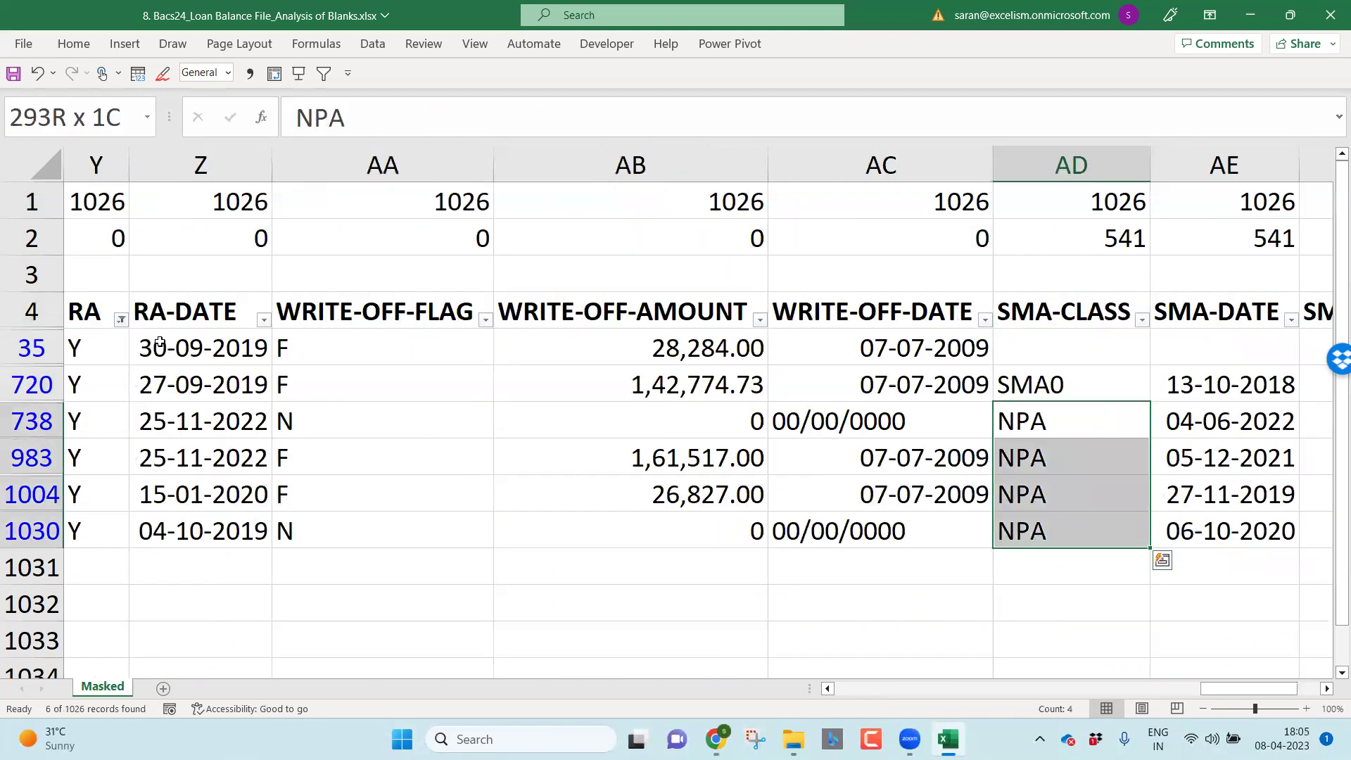
Step: Compare row 738's RA flag with its SMA-CLASS, and select the SMA-CLASS cells of rows 35 and 720
{"action": "key", "text": "Left"}
{"action": "key", "text": "Left"}
{"action": "key", "text": "Left"}
{"action": "key", "text": "Left"}
{"action": "key", "text": "Left"}
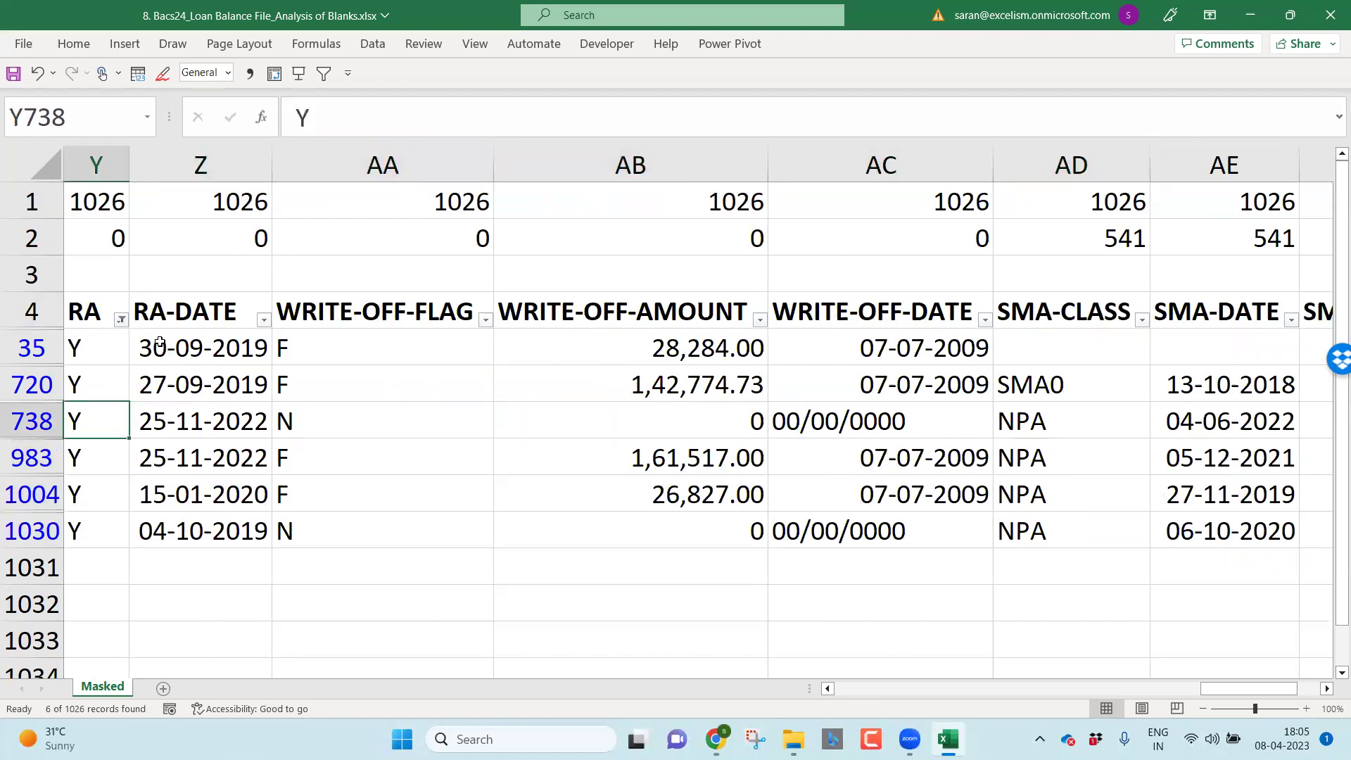
{"action": "key", "text": "Right"}
{"action": "key", "text": "Right"}
{"action": "key", "text": "Right"}
{"action": "key", "text": "Right"}
{"action": "key", "text": "Right"}
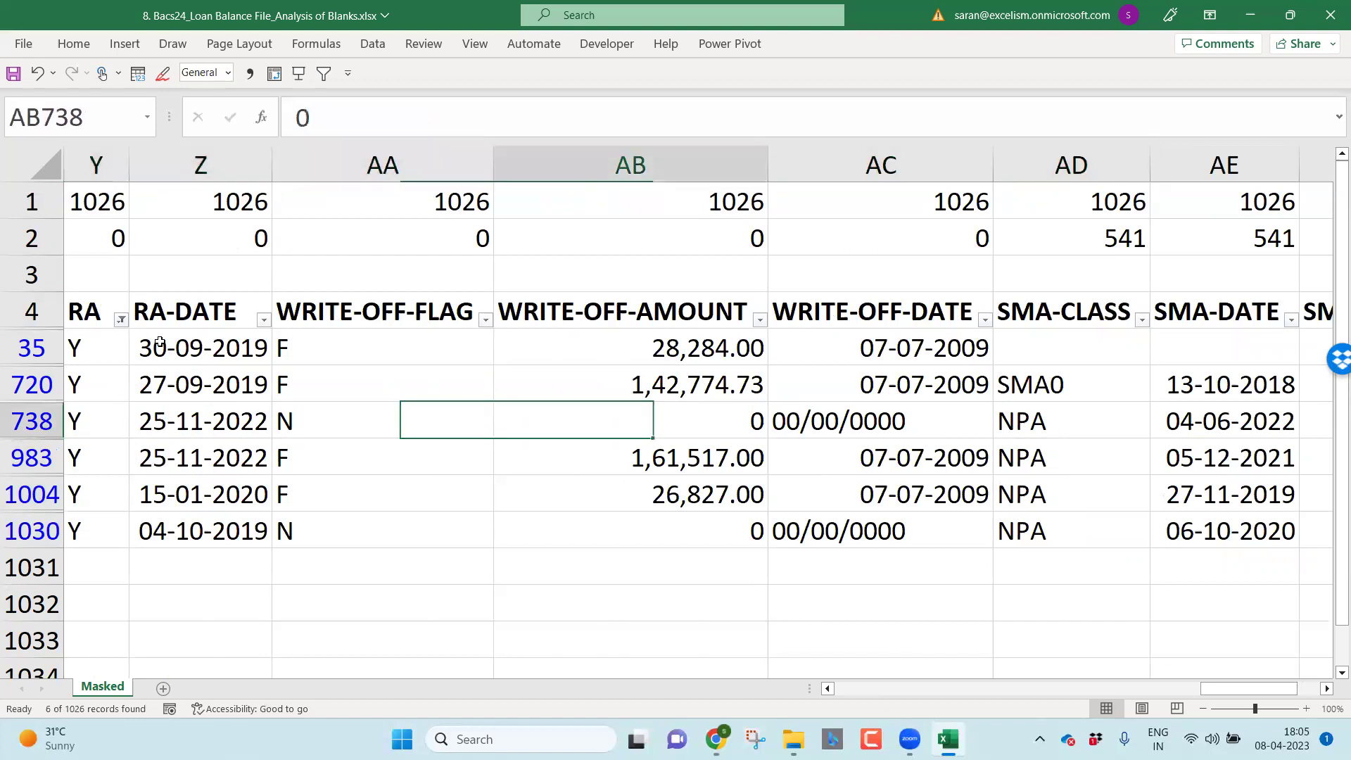
{"action": "key", "text": "Up"}
{"action": "key", "text": "ctrl+shift+Up"}
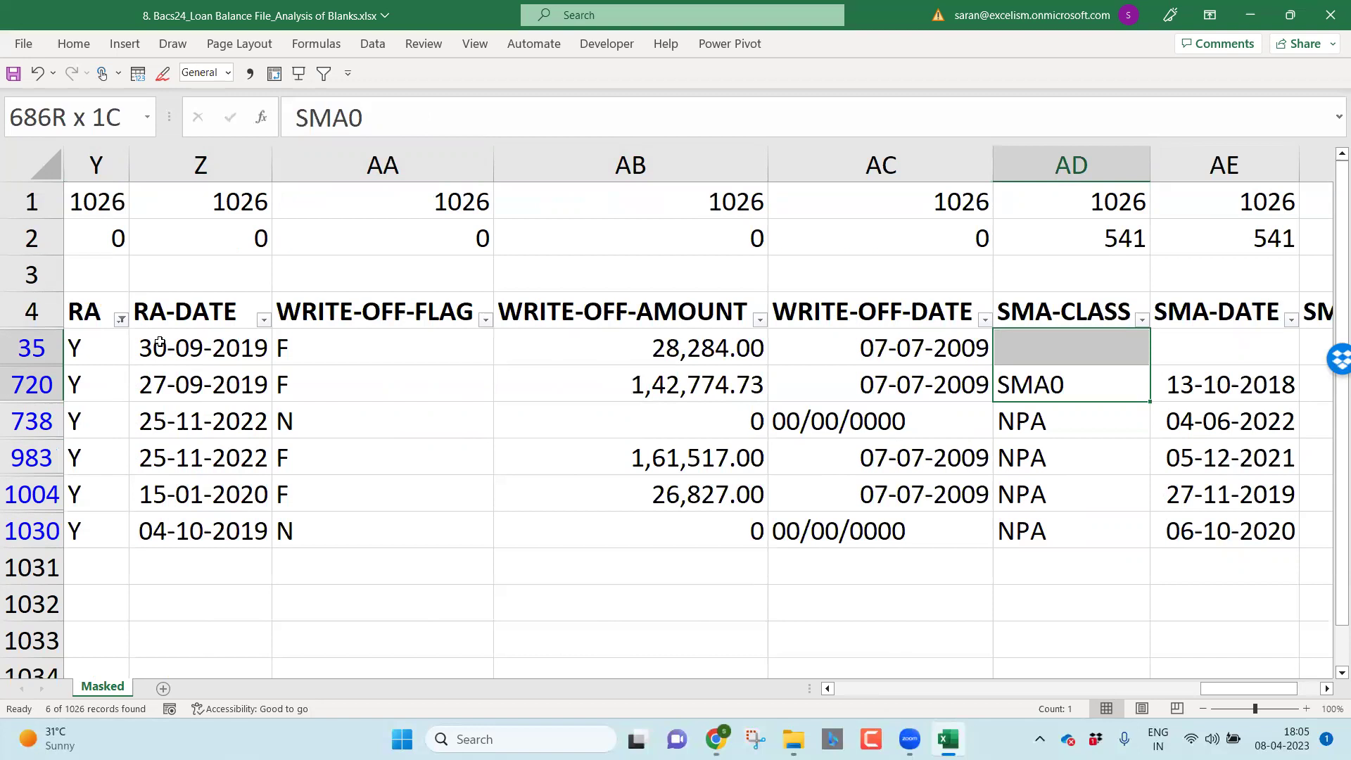
Step: Clear the RA filter so that all records are listed again
{"action": "key", "text": "Left"}
{"action": "key", "text": "Left"}
{"action": "key", "text": "Left"}
{"action": "key", "text": "Left"}
{"action": "key", "text": "Left"}
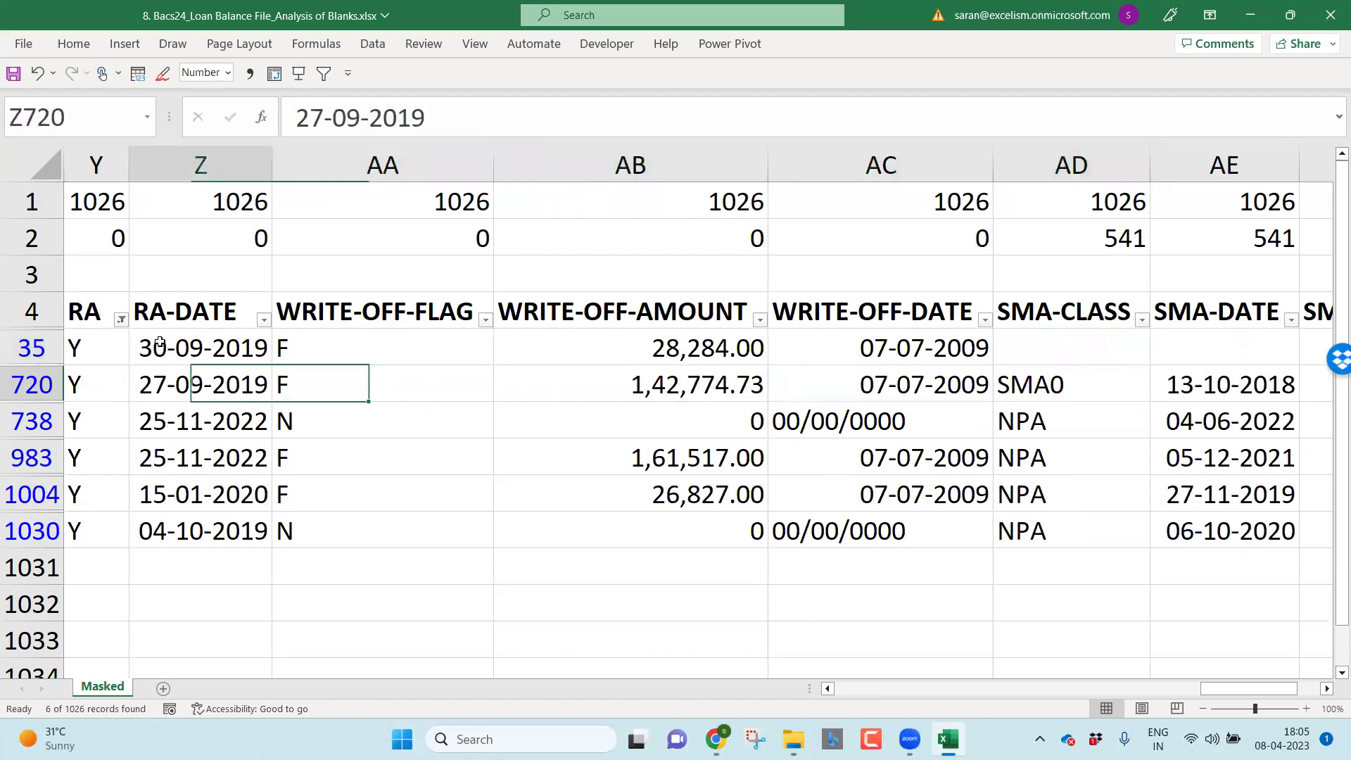
{"action": "key", "text": "ctrl+Up"}
{"action": "key", "text": "alt+d"}
{"action": "key", "text": "f"}
{"action": "key", "text": "s"}
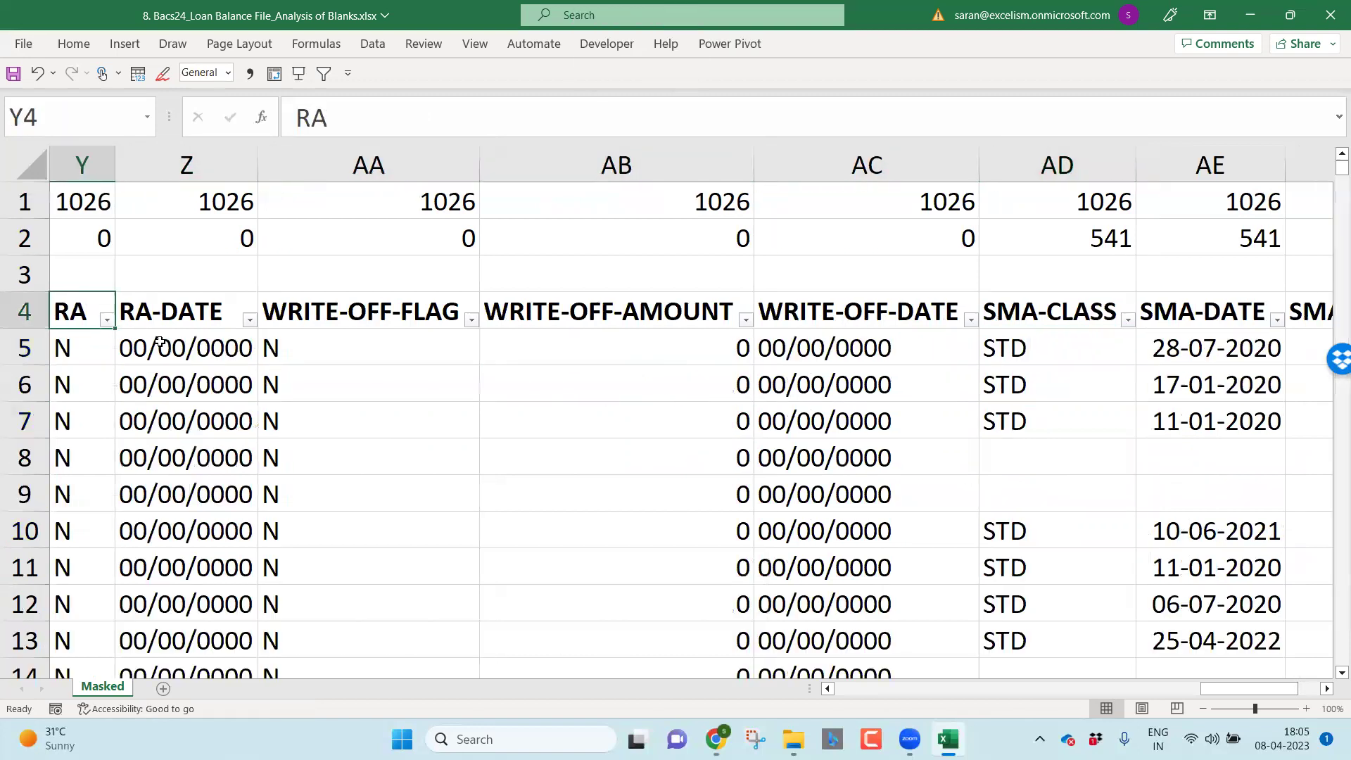
Step: Review the blank counts and contents of the columns from RA through the write-off fields to SMA-ARREAR-CONDITION
{"action": "key", "text": "Up"}
{"action": "key", "text": "Up"}
{"action": "key", "text": "Left"}
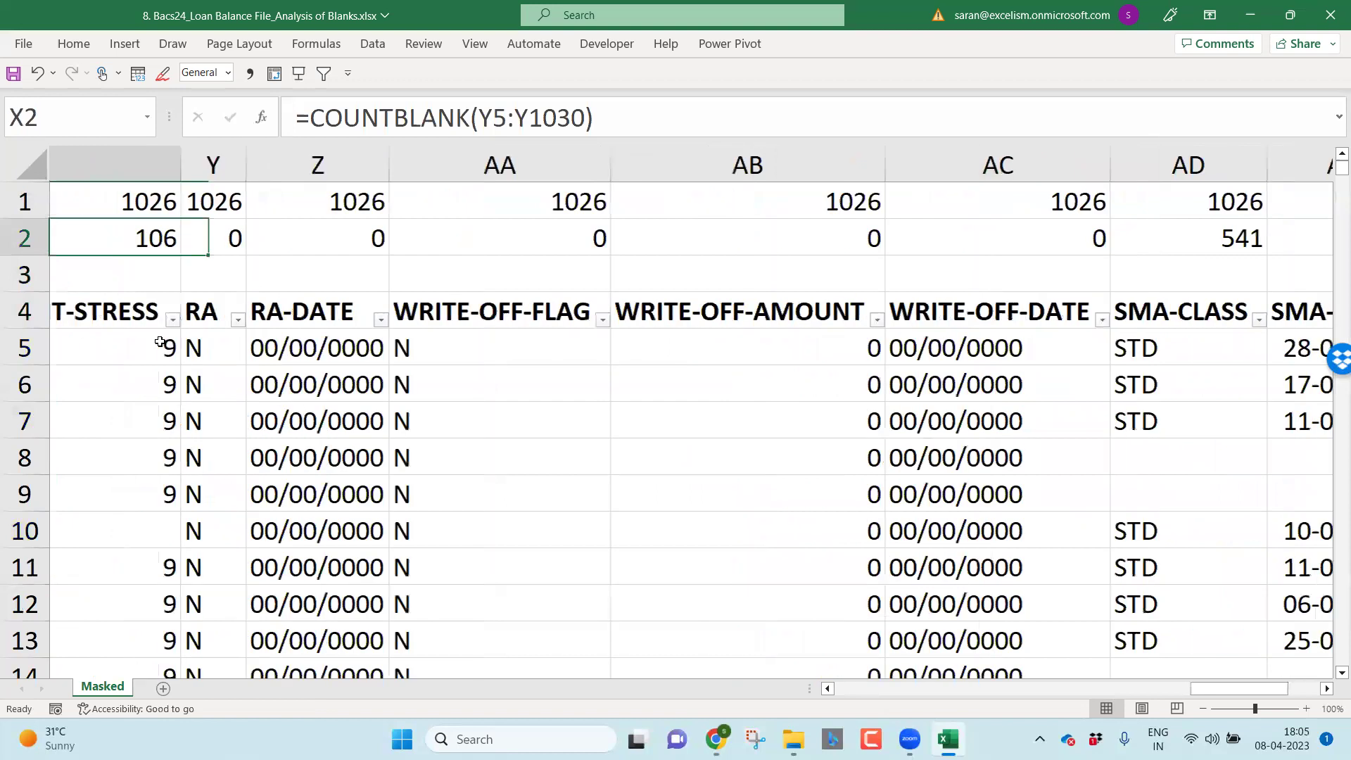
{"action": "key", "text": "Down"}
{"action": "key", "text": "Right"}
{"action": "key", "text": "Down"}
{"action": "key", "text": "Right"}
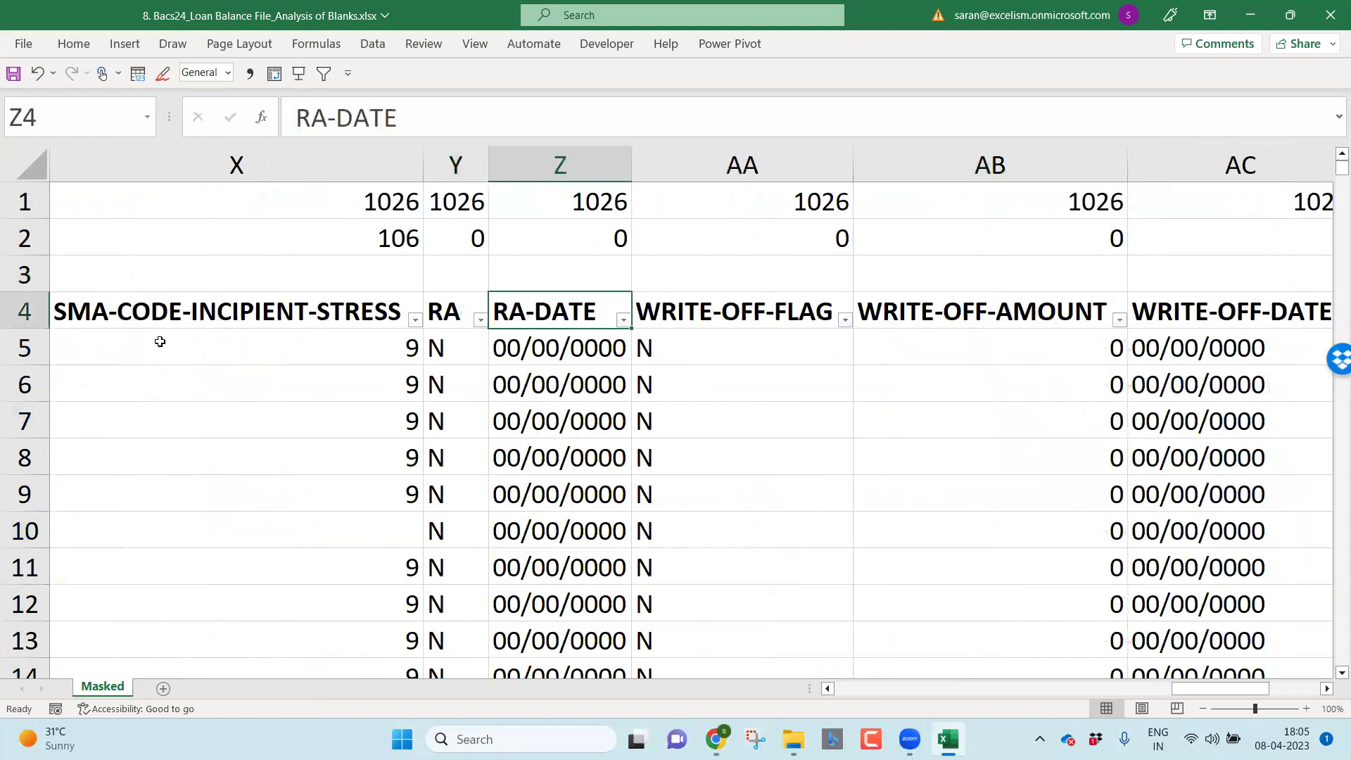
{"action": "key", "text": "Right"}
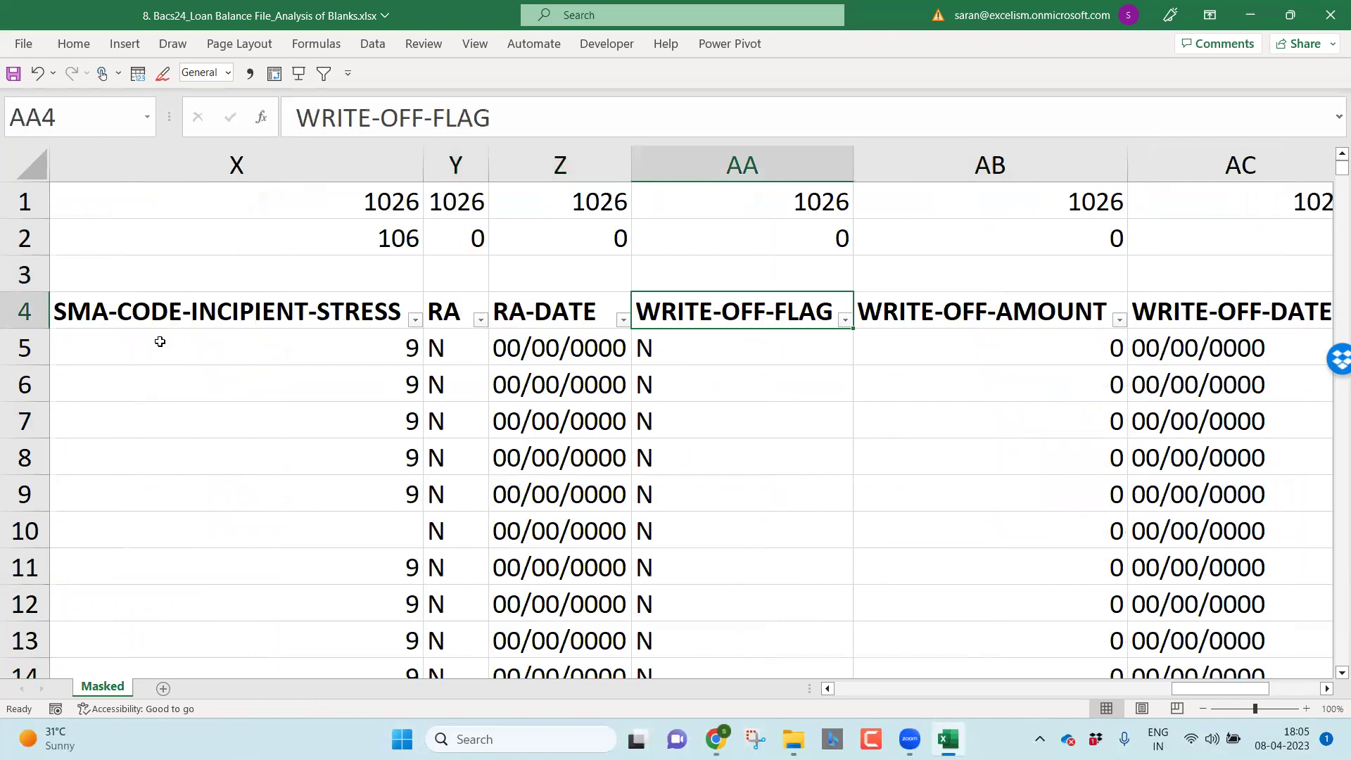
{"action": "key", "text": "Right"}
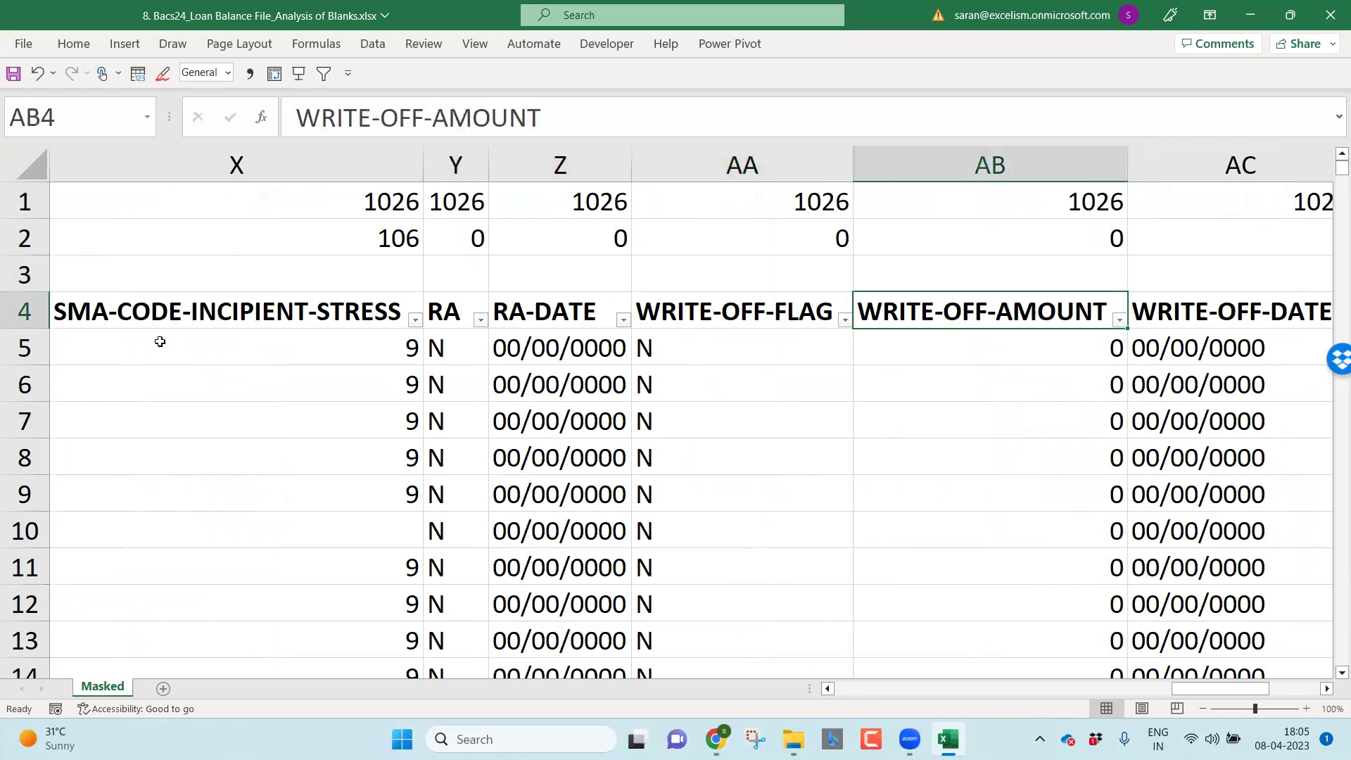
{"action": "key", "text": "Right"}
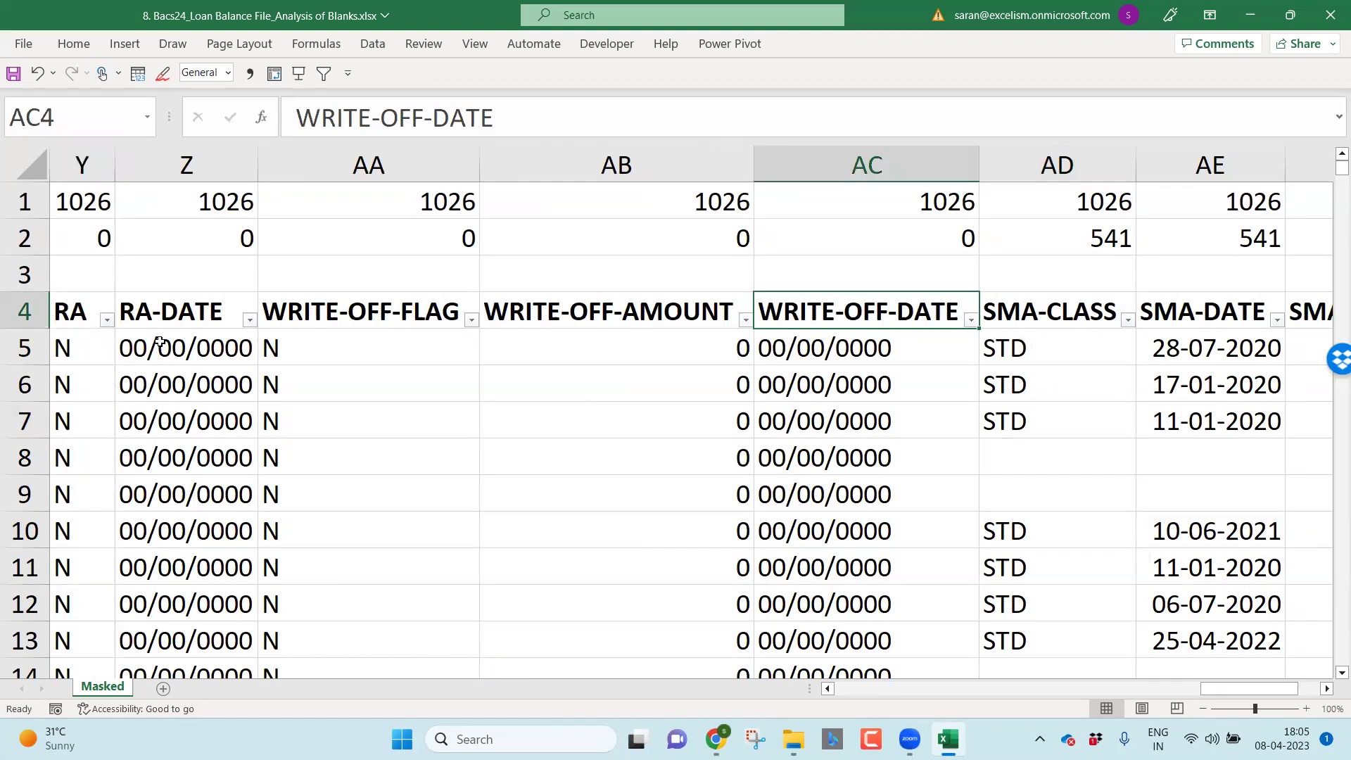
{"action": "key", "text": "Right"}
{"action": "key", "text": "Right"}
{"action": "key", "text": "Right"}
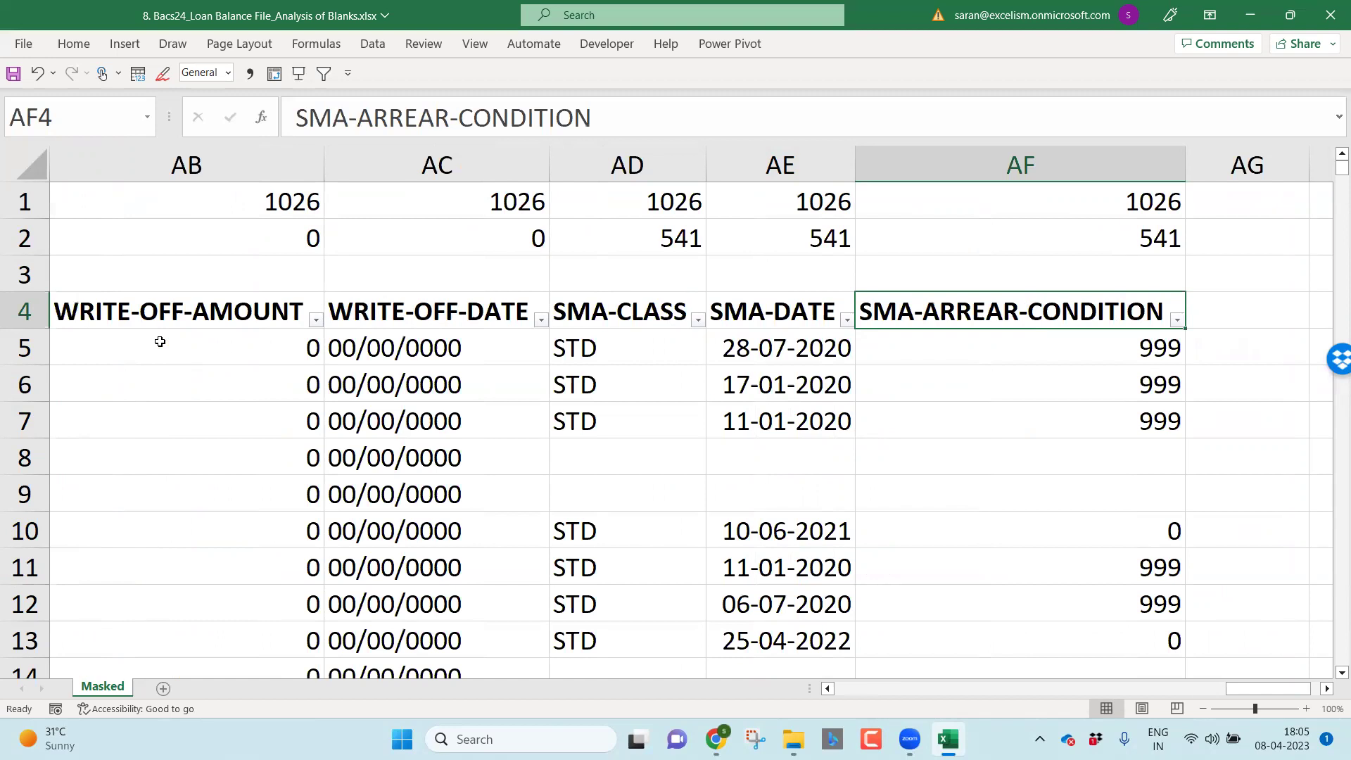
Step: Inspect the row count and COUNTBLANK formula above SMA-CLASS, and the column's first record in AD5
{"action": "key", "text": "Left"}
{"action": "key", "text": "Left"}
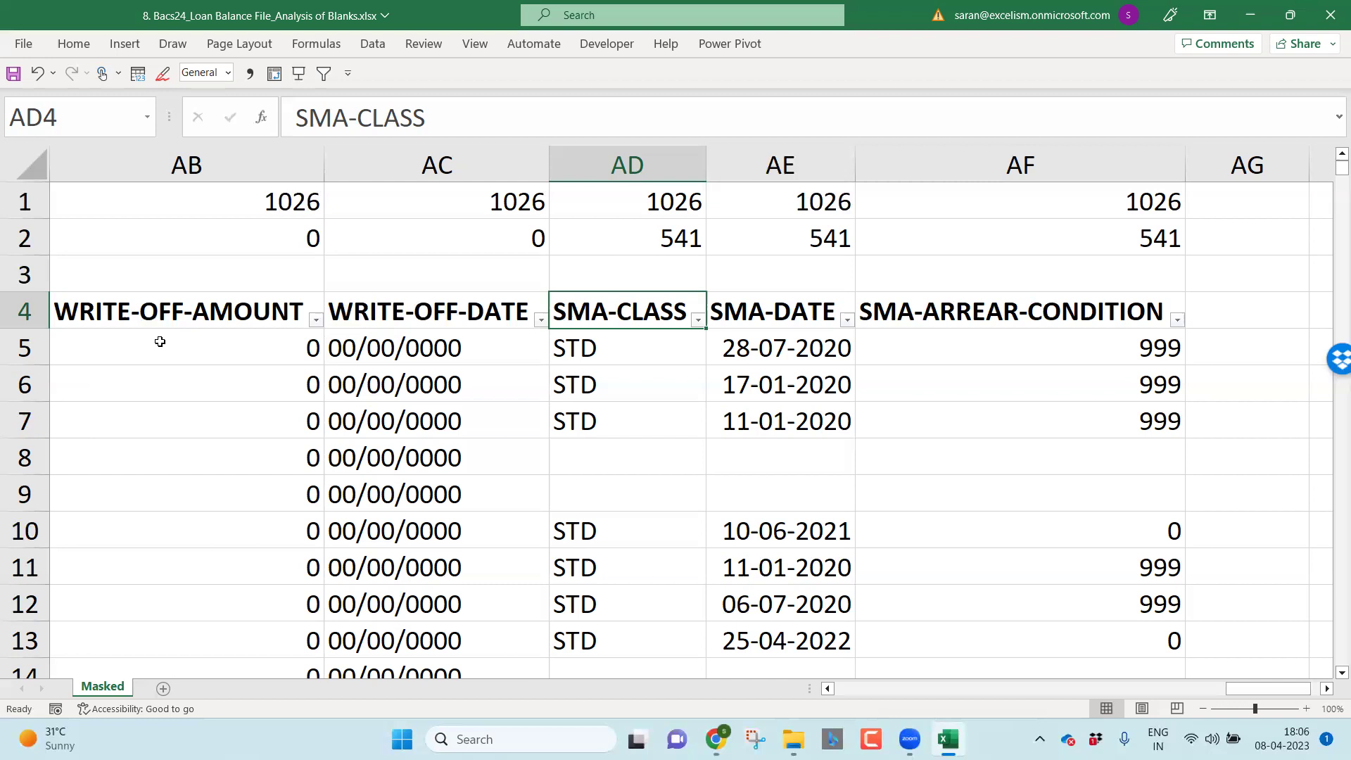
{"action": "key", "text": "Up"}
{"action": "key", "text": "Up"}
{"action": "key", "text": "Down"}
{"action": "key", "text": "Up"}
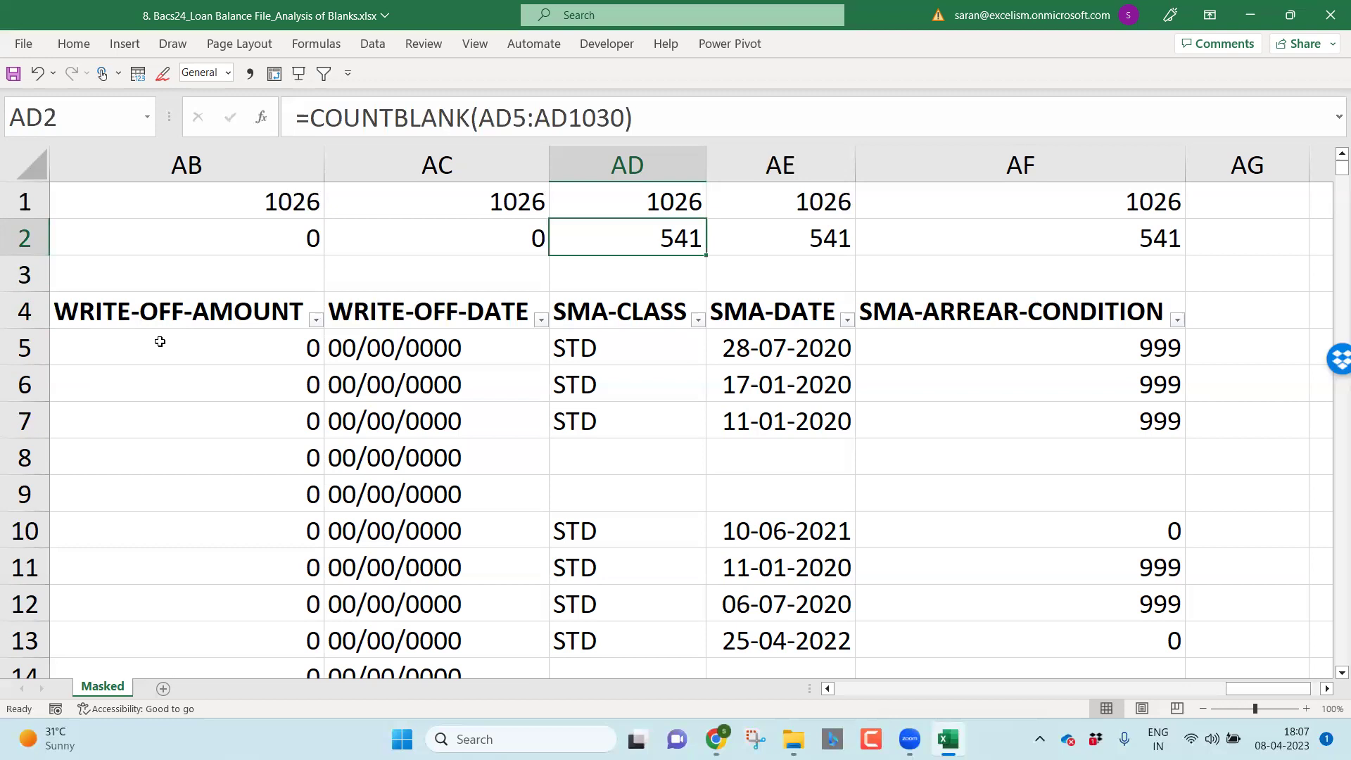
{"action": "key", "text": "Down"}
{"action": "key", "text": "Down"}
{"action": "key", "text": "Down"}
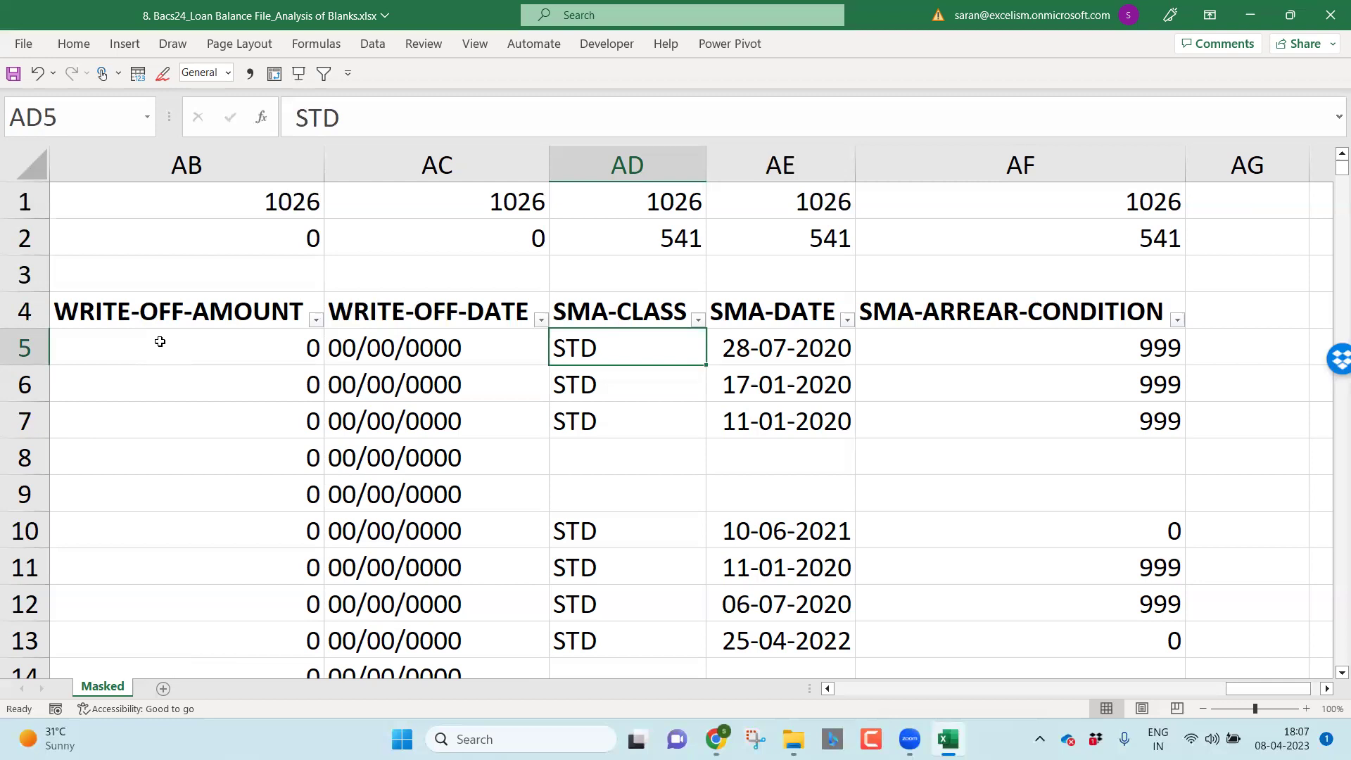
Step: Inspect the SMA-CLASS, SMA-DATE and SMA-ARREAR-CONDITION headers, selecting AD4:AF4 together and ending on AF4
{"action": "key", "text": "Up"}
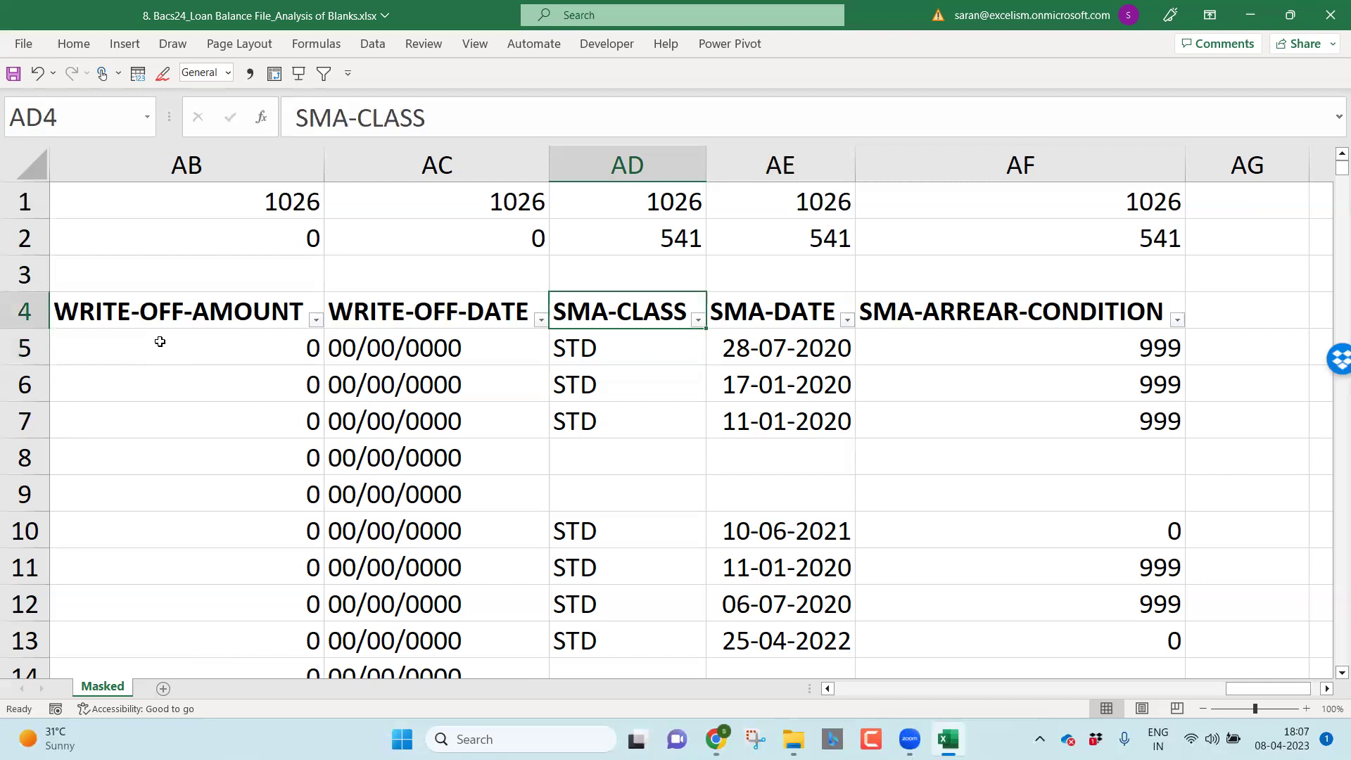
{"action": "key", "text": "shift+Right"}
{"action": "key", "text": "shift+Right"}
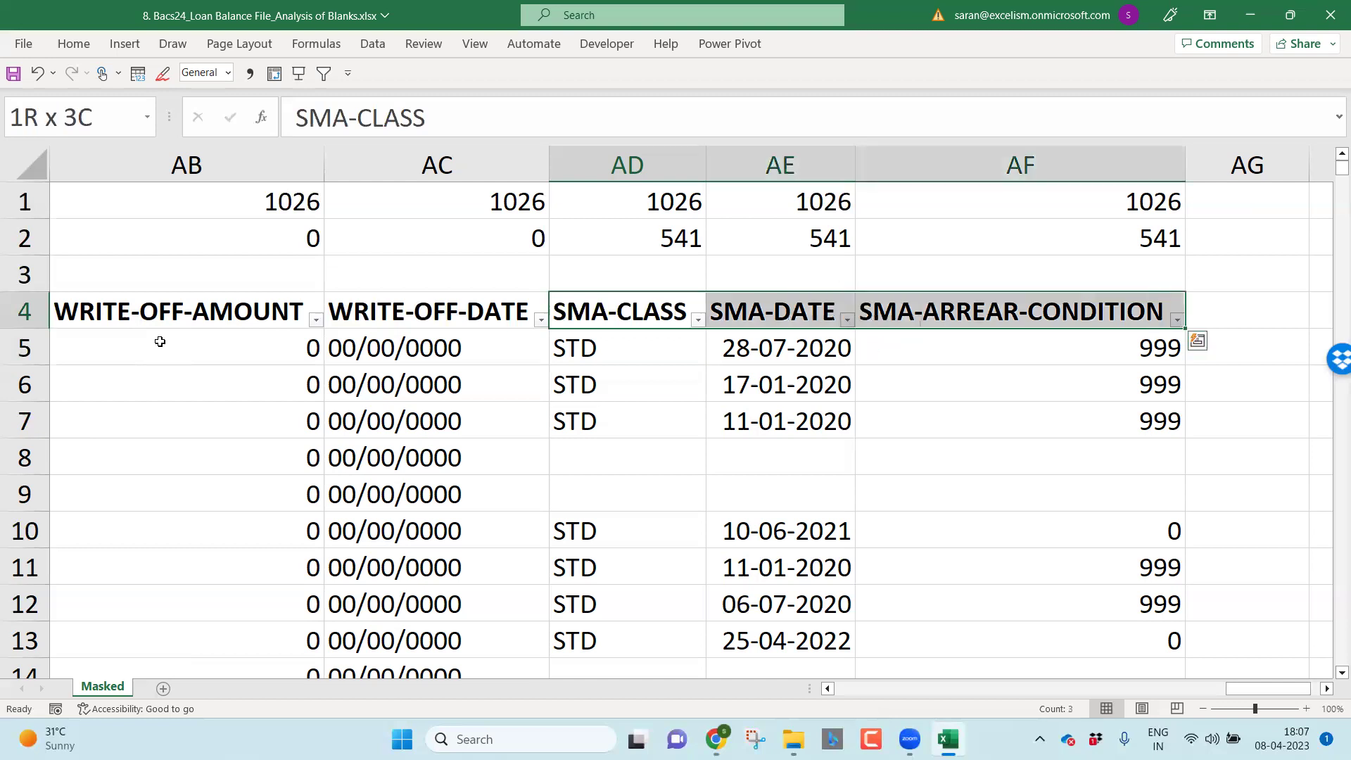
{"action": "key", "text": "Down"}
{"action": "key", "text": "Up"}
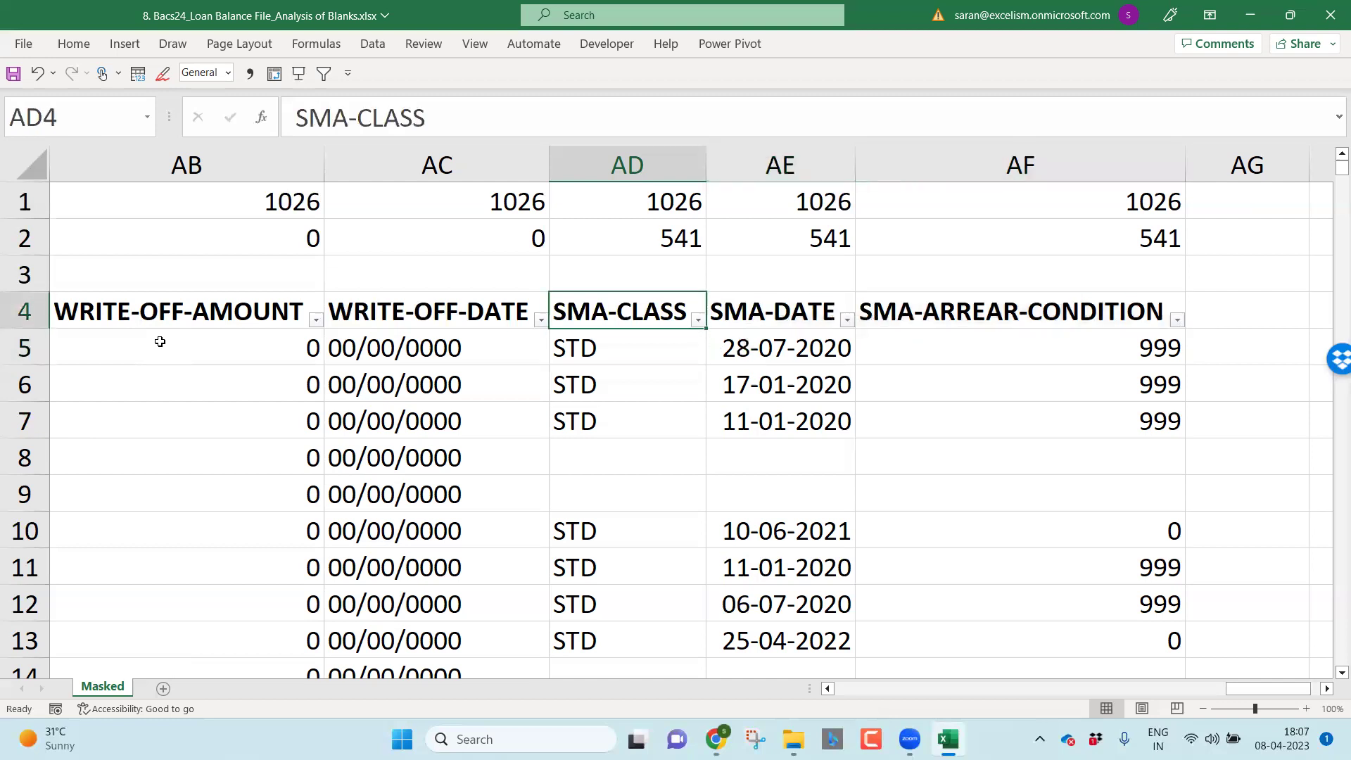
{"action": "key", "text": "Right"}
{"action": "key", "text": "Right"}
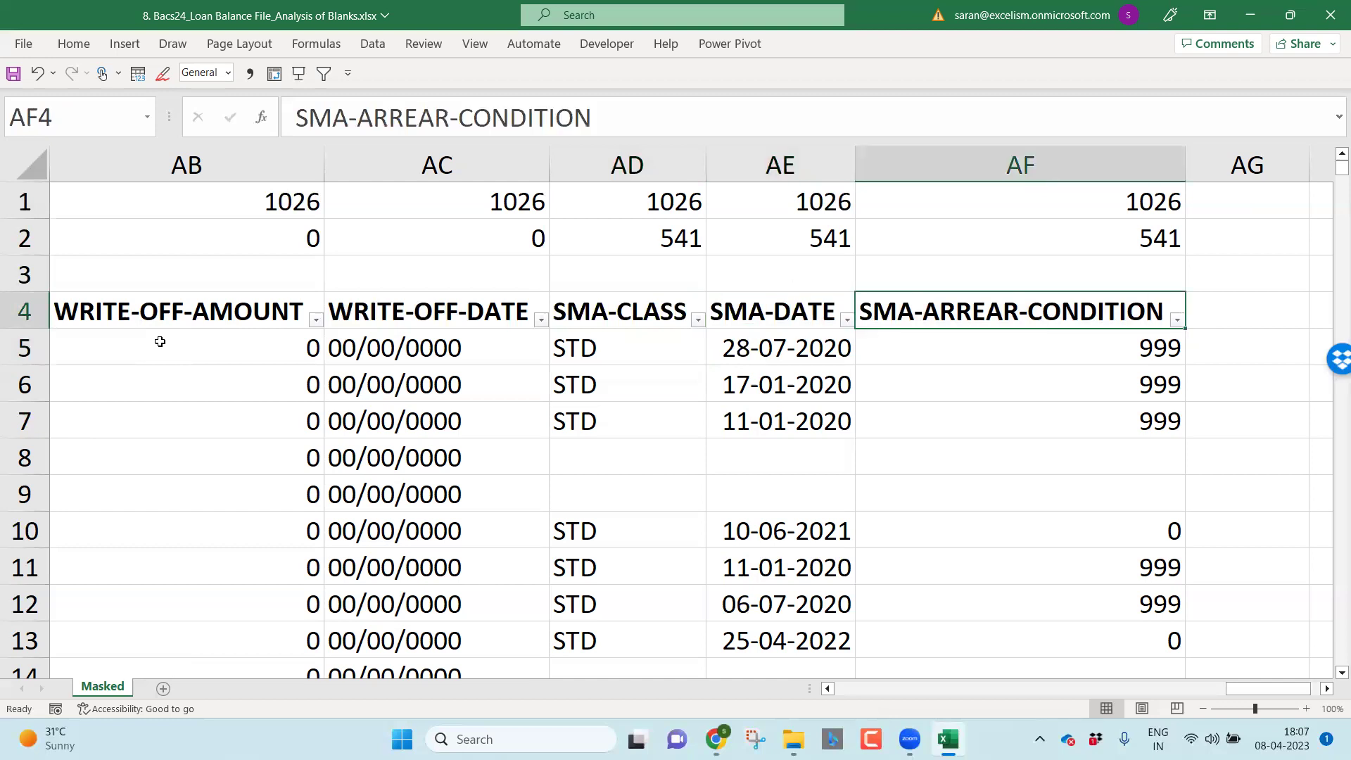
Step: Review the blank counts and contents of the columns from SMA-ARREAR-CONDITION back through the write-off and RA fields to STRESS
{"action": "key", "text": "Left"}
{"action": "key", "text": "Left"}
{"action": "key", "text": "Left"}
{"action": "key", "text": "Left"}
{"action": "key", "text": "Left"}
{"action": "key", "text": "Left"}
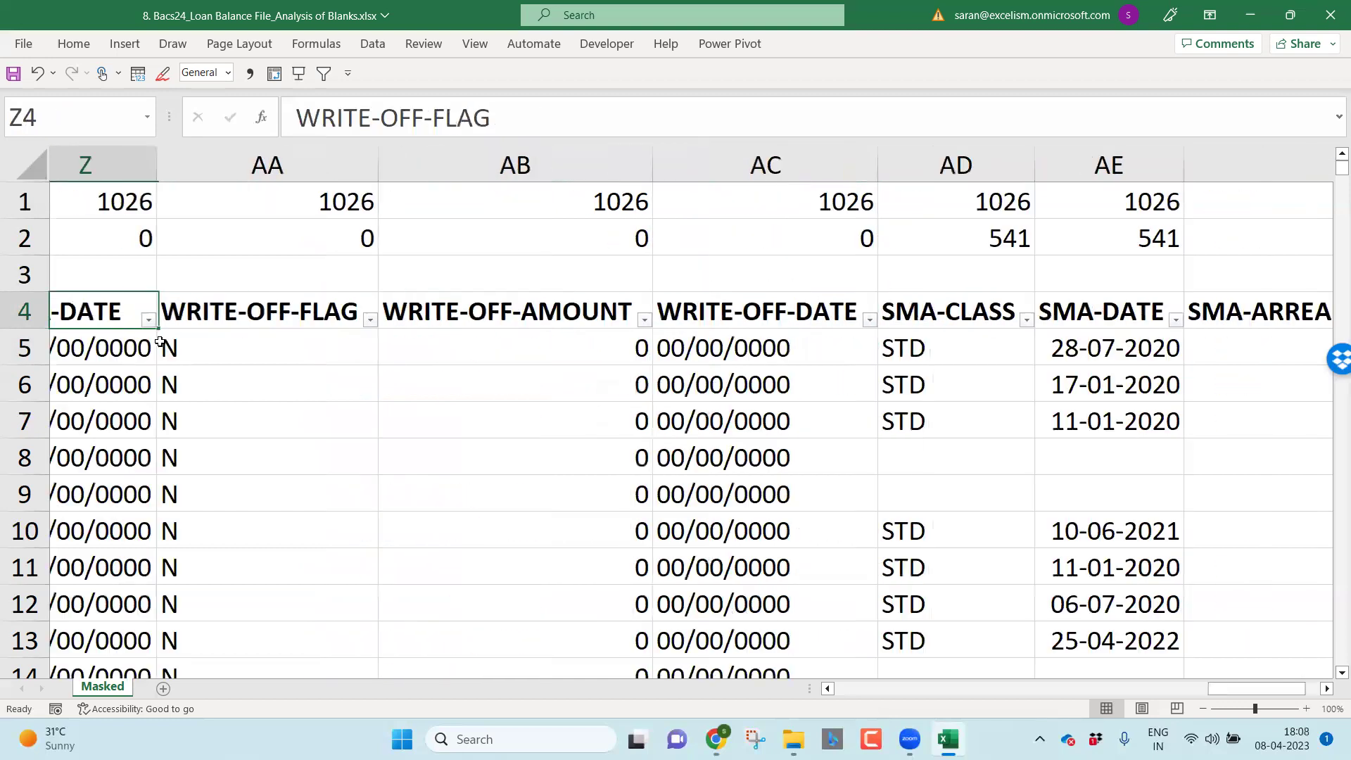
{"action": "key", "text": "Left"}
{"action": "key", "text": "Left"}
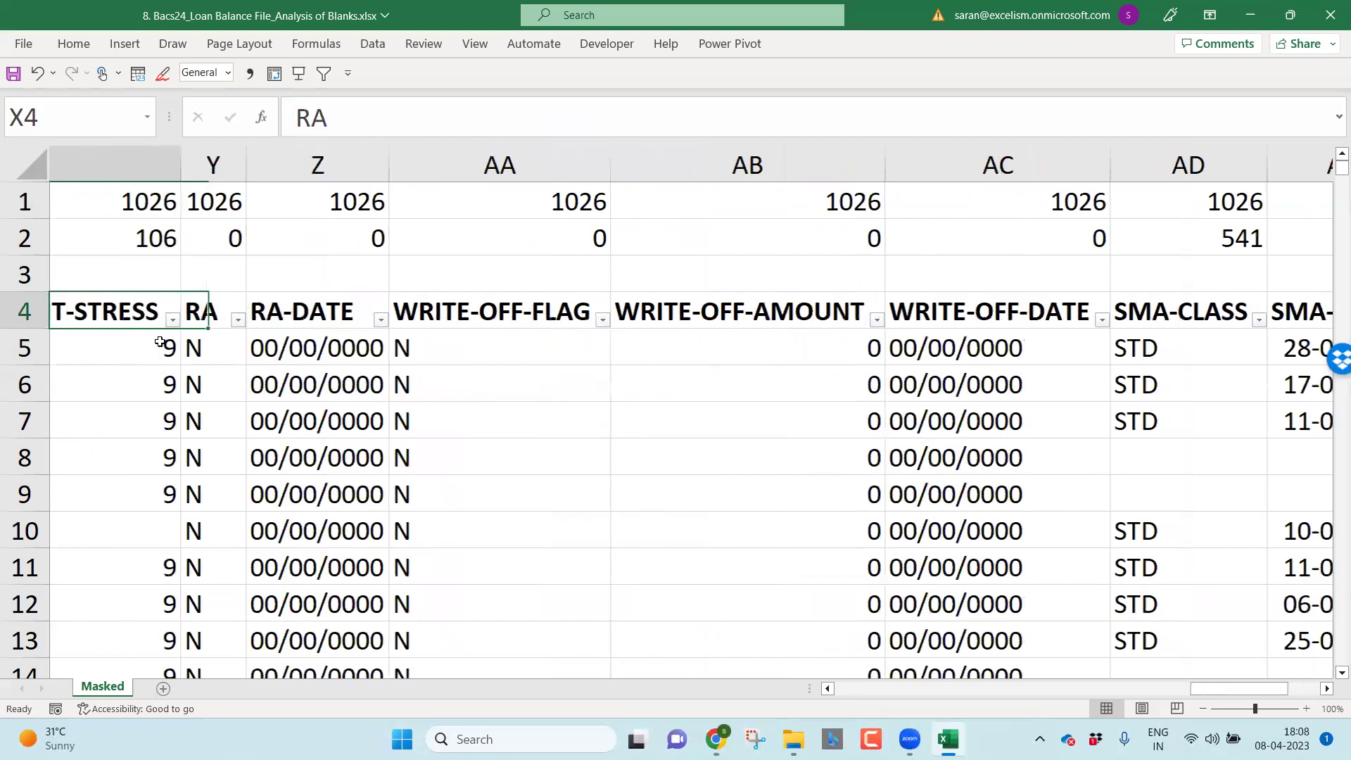
{"action": "key", "text": "Left"}
{"action": "key", "text": "Left"}
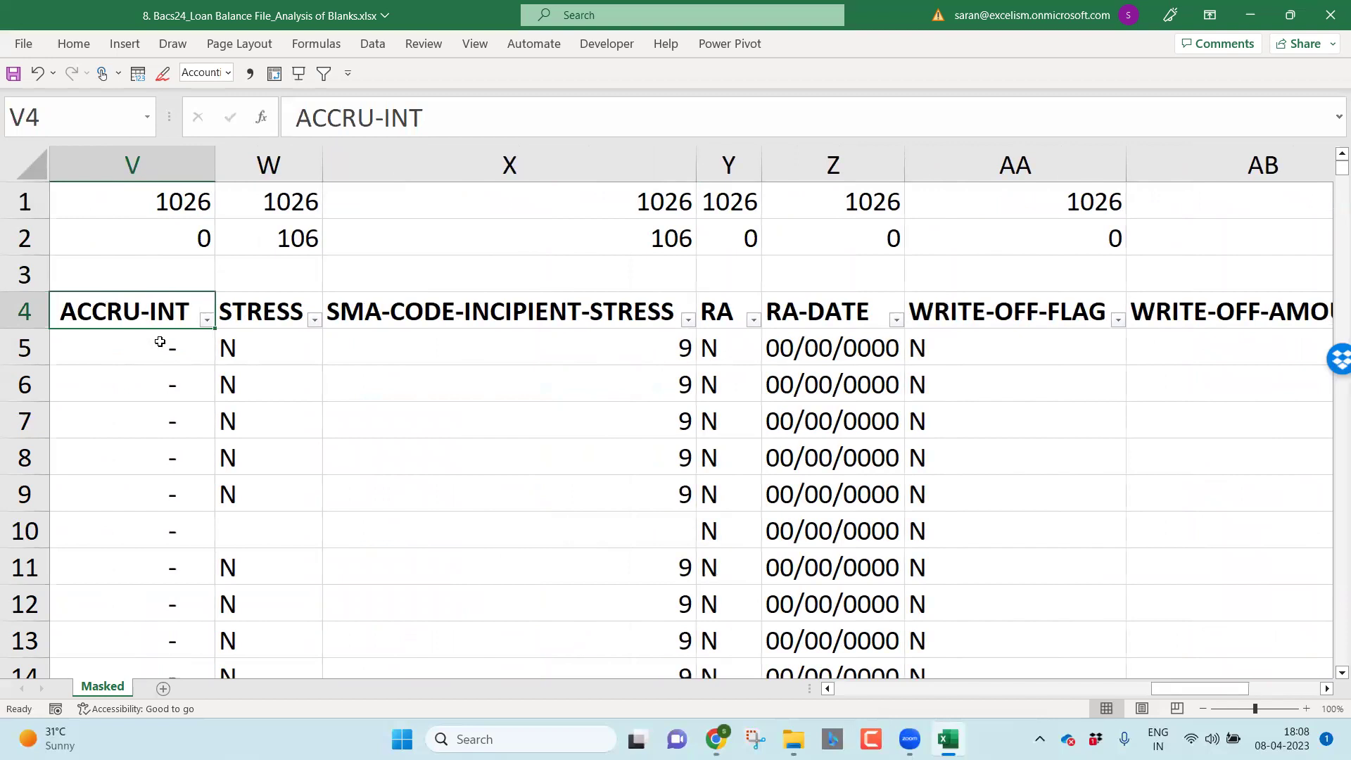
{"action": "key", "text": "Left"}
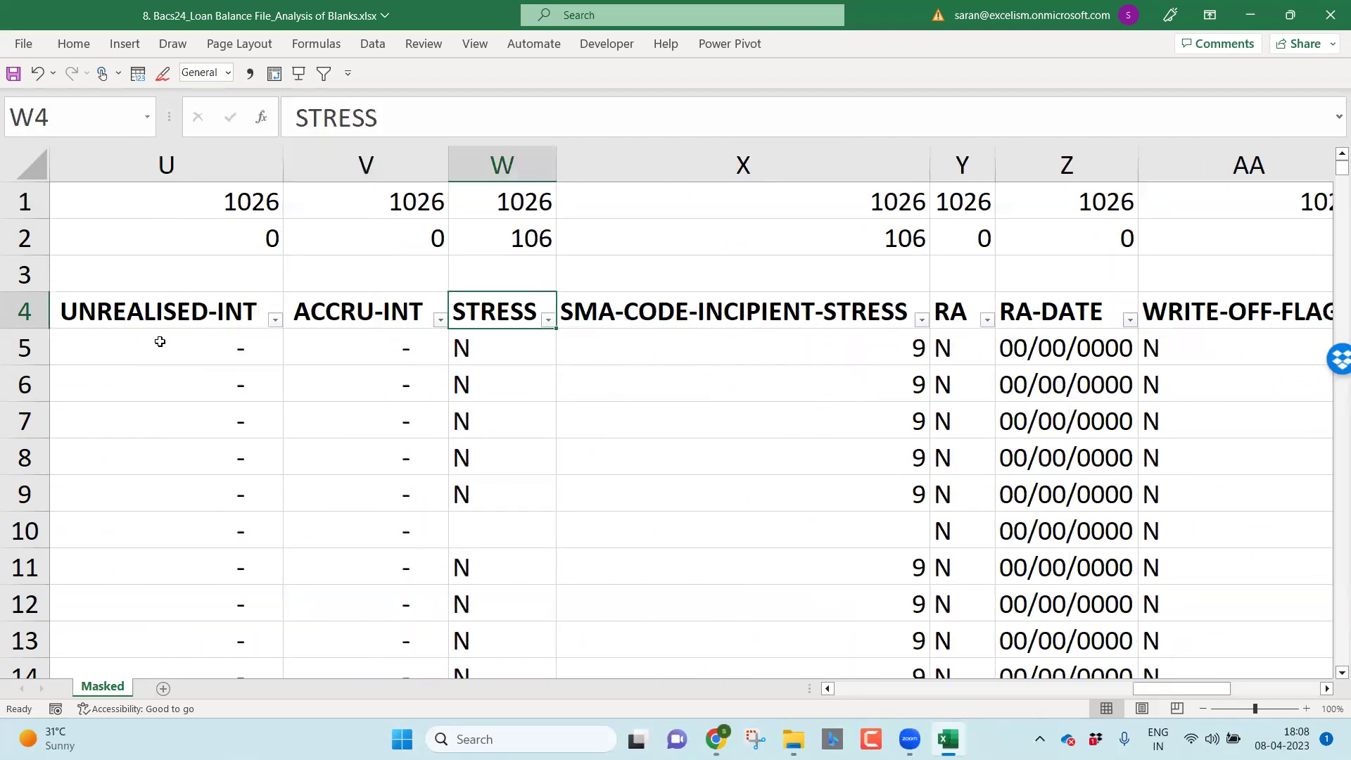
Step: Filter the SMA-ARREAR-CONDITION column to list only the records with the value 0
{"action": "key", "text": "Right"}
{"action": "key", "text": "Right"}
{"action": "key", "text": "Right"}
{"action": "key", "text": "Right"}
{"action": "key", "text": "Right"}
{"action": "key", "text": "Right"}
{"action": "key", "text": "Right"}
{"action": "key", "text": "Right"}
{"action": "key", "text": "Right"}
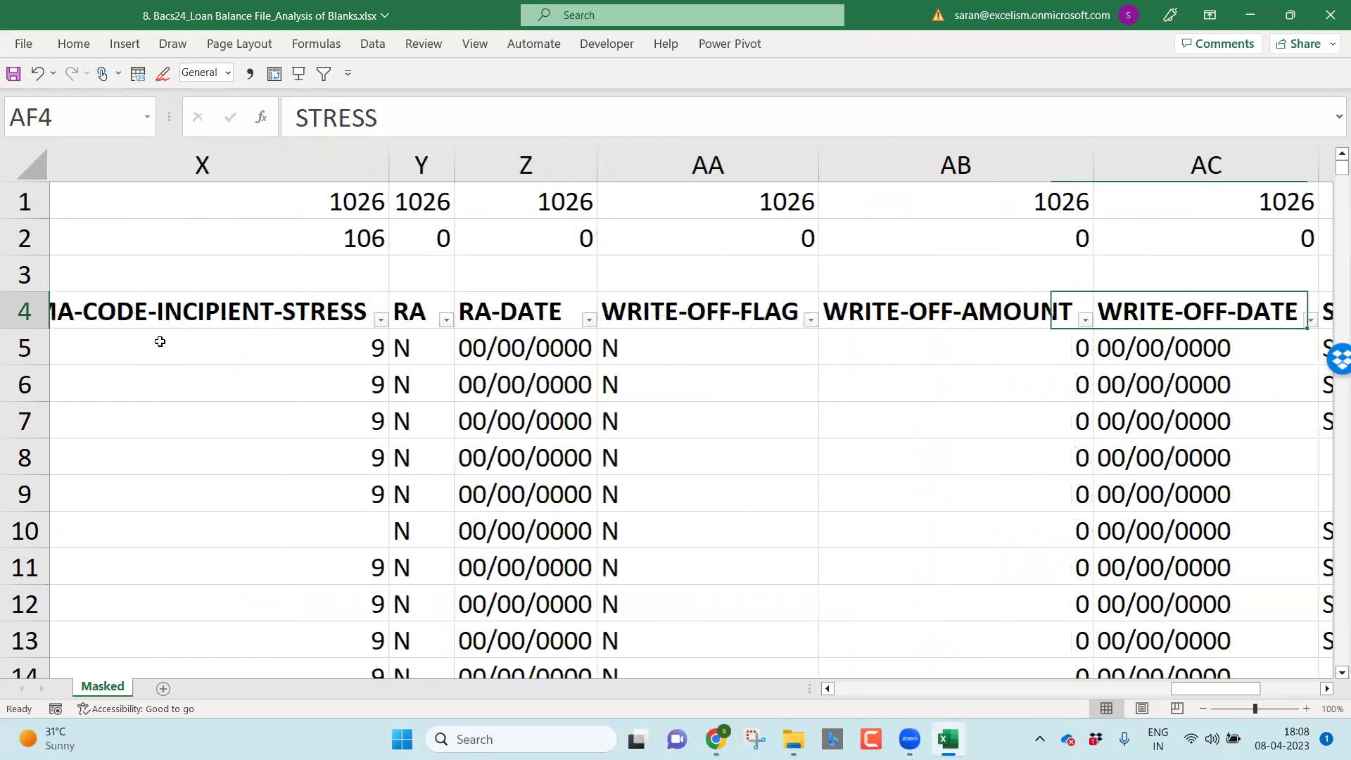
{"action": "key", "text": "alt+Down"}
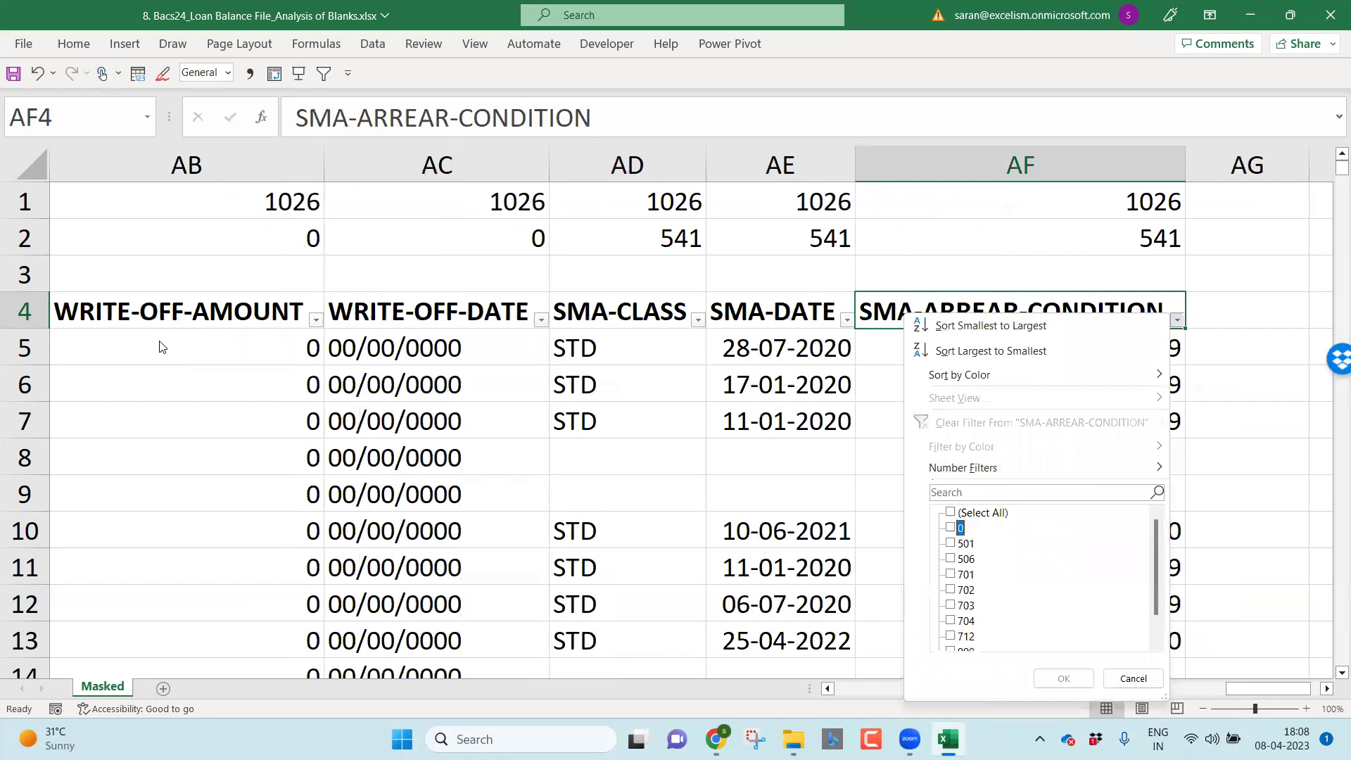
{"action": "key", "text": "space"}
{"action": "key", "text": "Return"}
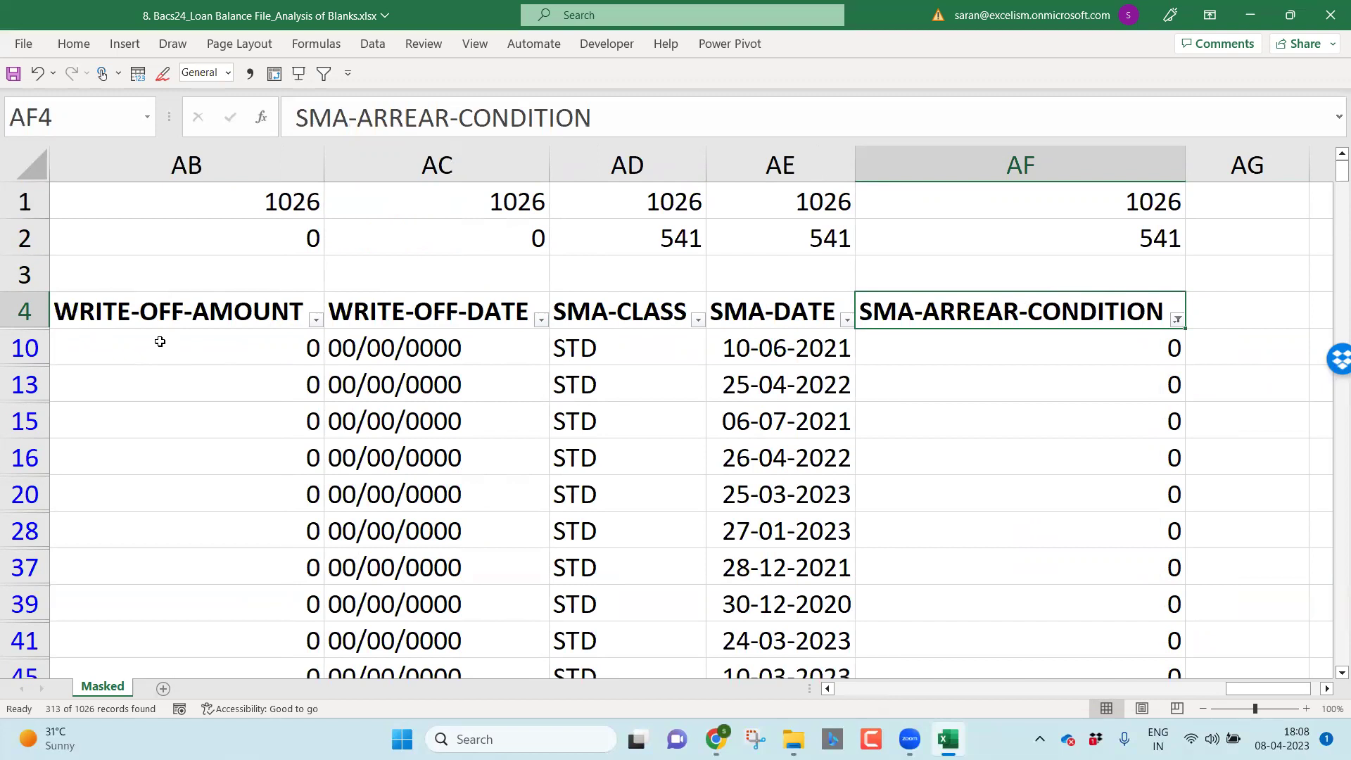
Step: Check which SMA-ARREAR-CONDITION and SMA-CLASS values the filter lists offer for the filtered records
{"action": "key", "text": "alt+Down"}
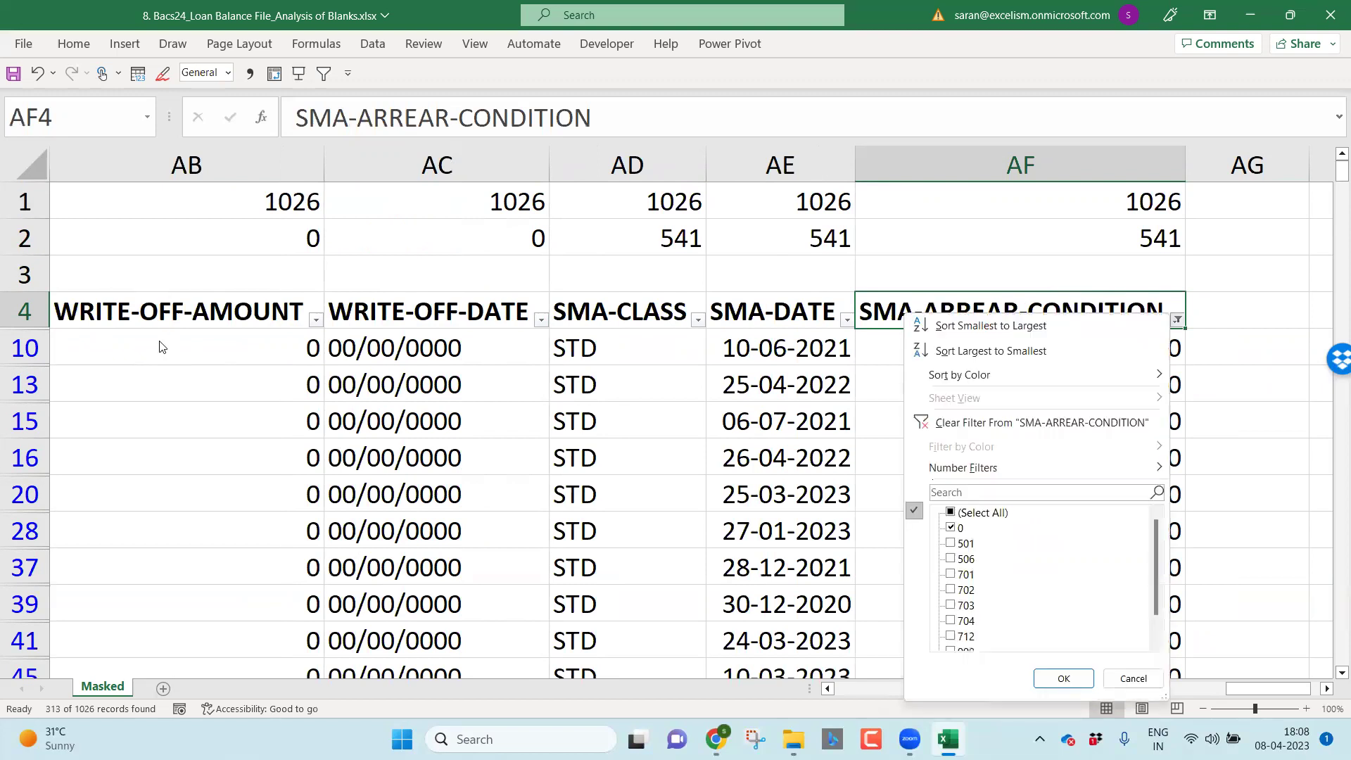
{"action": "key", "text": "Escape"}
{"action": "key", "text": "Left"}
{"action": "key", "text": "Left"}
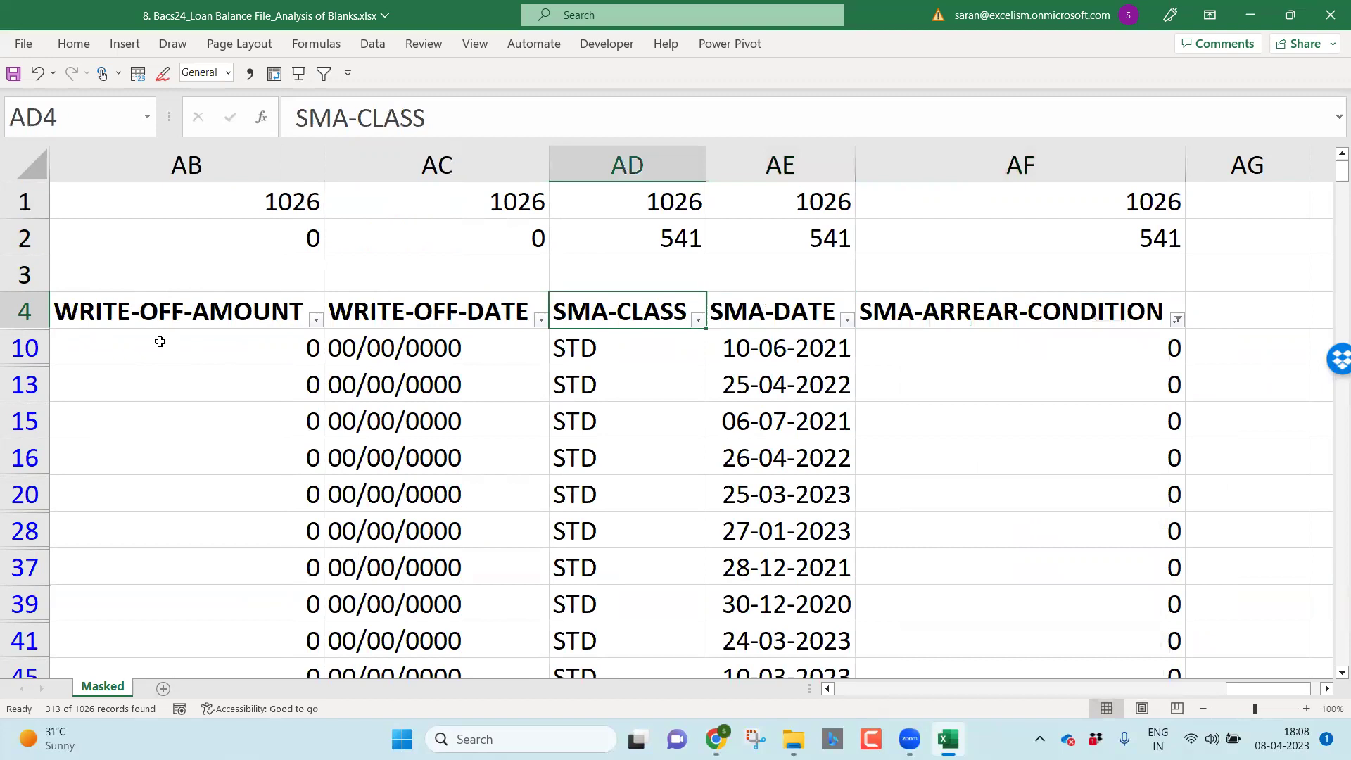
{"action": "key", "text": "alt+Down"}
{"action": "key", "text": "Down"}
{"action": "key", "text": "Down"}
{"action": "key", "text": "Down"}
{"action": "key", "text": "Down"}
{"action": "key", "text": "Down"}
{"action": "key", "text": "Down"}
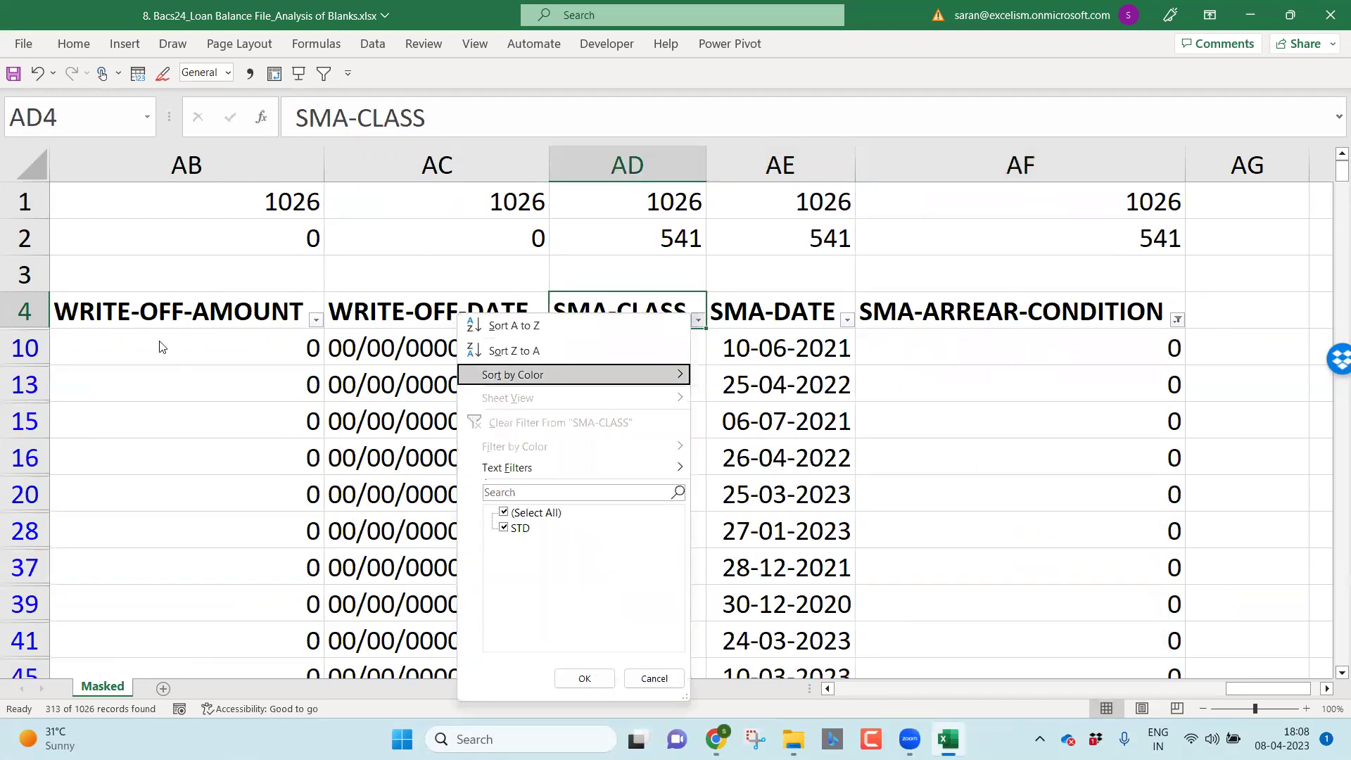
{"action": "key", "text": "Down"}
{"action": "key", "text": "Down"}
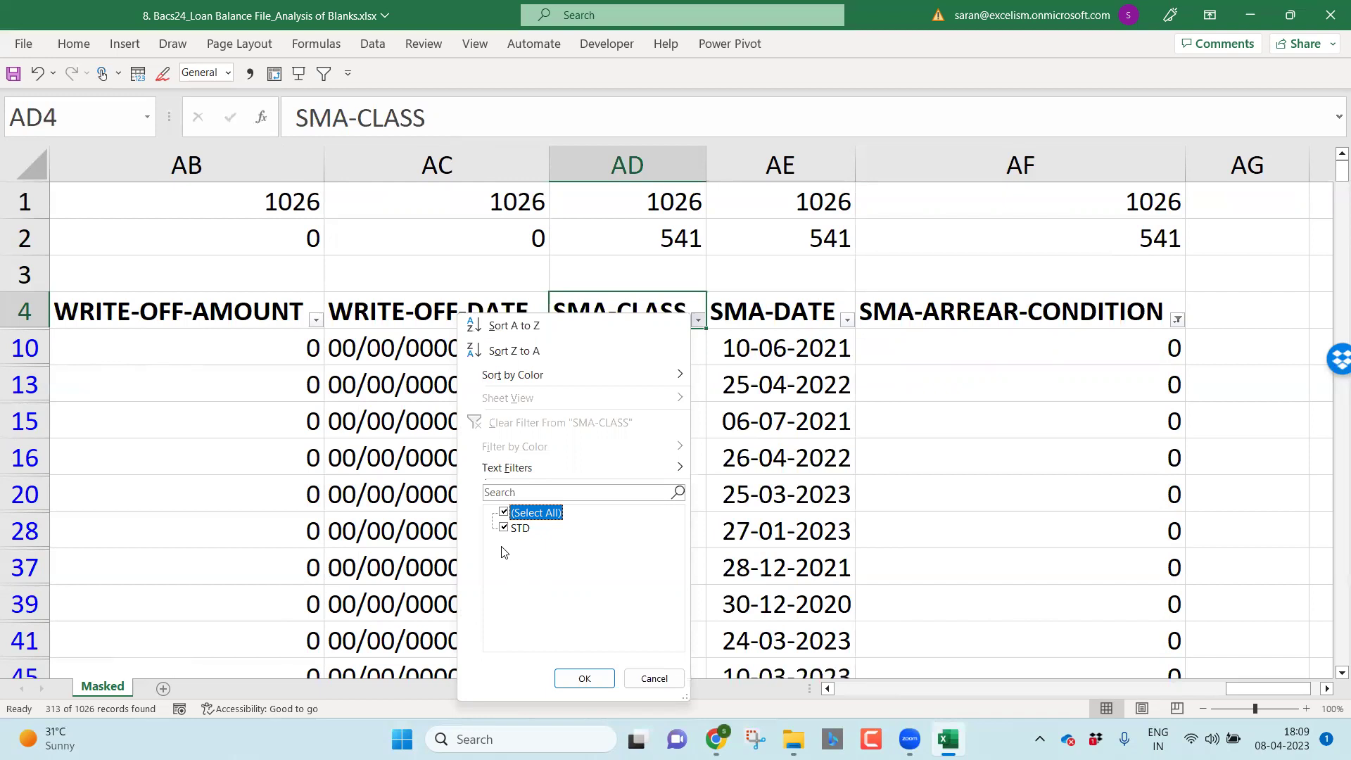
{"action": "key", "text": "Escape"}
Step: Clear the SMA-ARREAR-CONDITION filter so that all records are listed again
{"action": "key", "text": "Right"}
{"action": "key", "text": "Right"}
{"action": "key", "text": "alt+a"}
{"action": "key", "text": "c"}
{"action": "key", "text": "Down"}
{"action": "key", "text": "Up"}
Step: Examine the distinct values in the SMA-ARREAR-CONDITION filter list and close it without filtering
{"action": "key", "text": "alt+Down"}
{"action": "key", "text": "Down"}
{"action": "key", "text": "Down"}
{"action": "key", "text": "Down"}
{"action": "key", "text": "Down"}
{"action": "key", "text": "Down"}
{"action": "key", "text": "Down"}
{"action": "key", "text": "Down"}
{"action": "key", "text": "Down"}
{"action": "key", "text": "Down"}
{"action": "key", "text": "Down"}
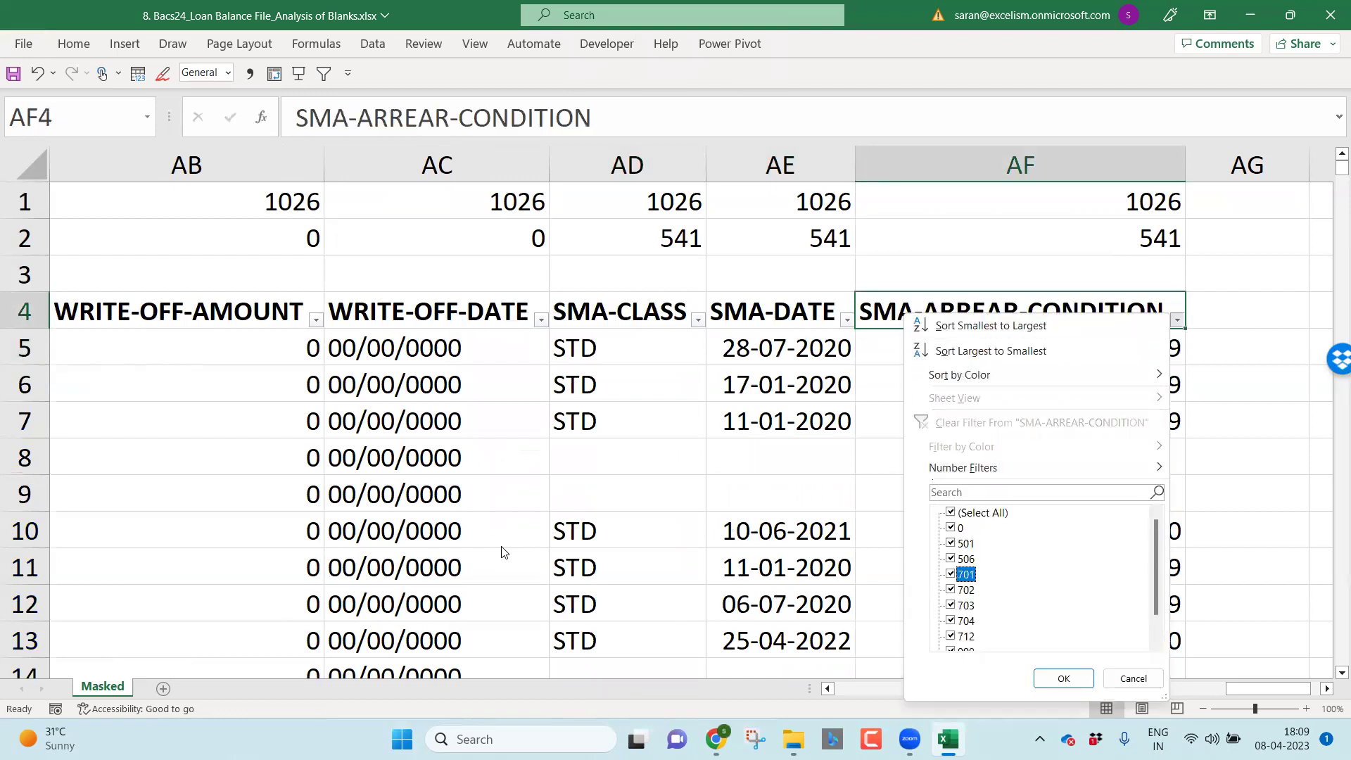
{"action": "key", "text": "Down"}
{"action": "key", "text": "Down"}
{"action": "key", "text": "Down"}
{"action": "key", "text": "Down"}
{"action": "key", "text": "Down"}
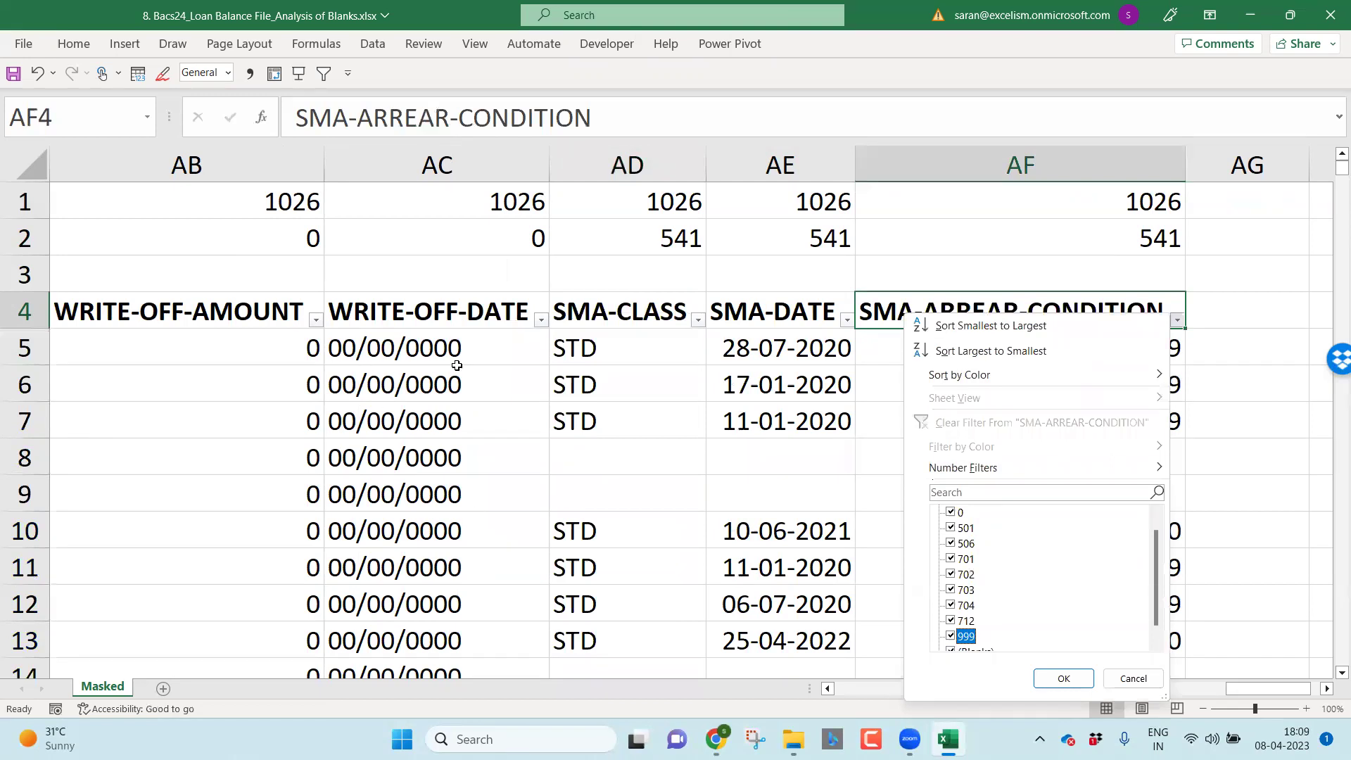
{"action": "key", "text": "Escape"}
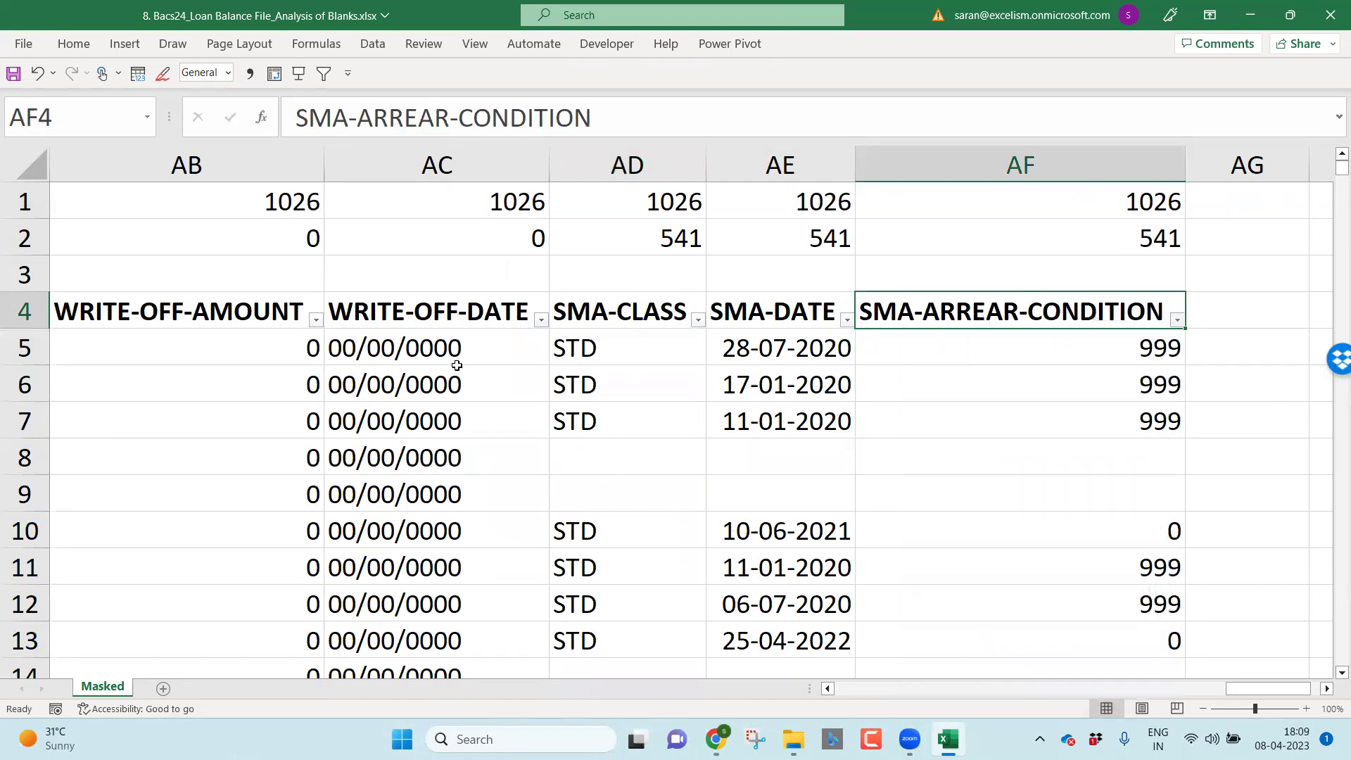